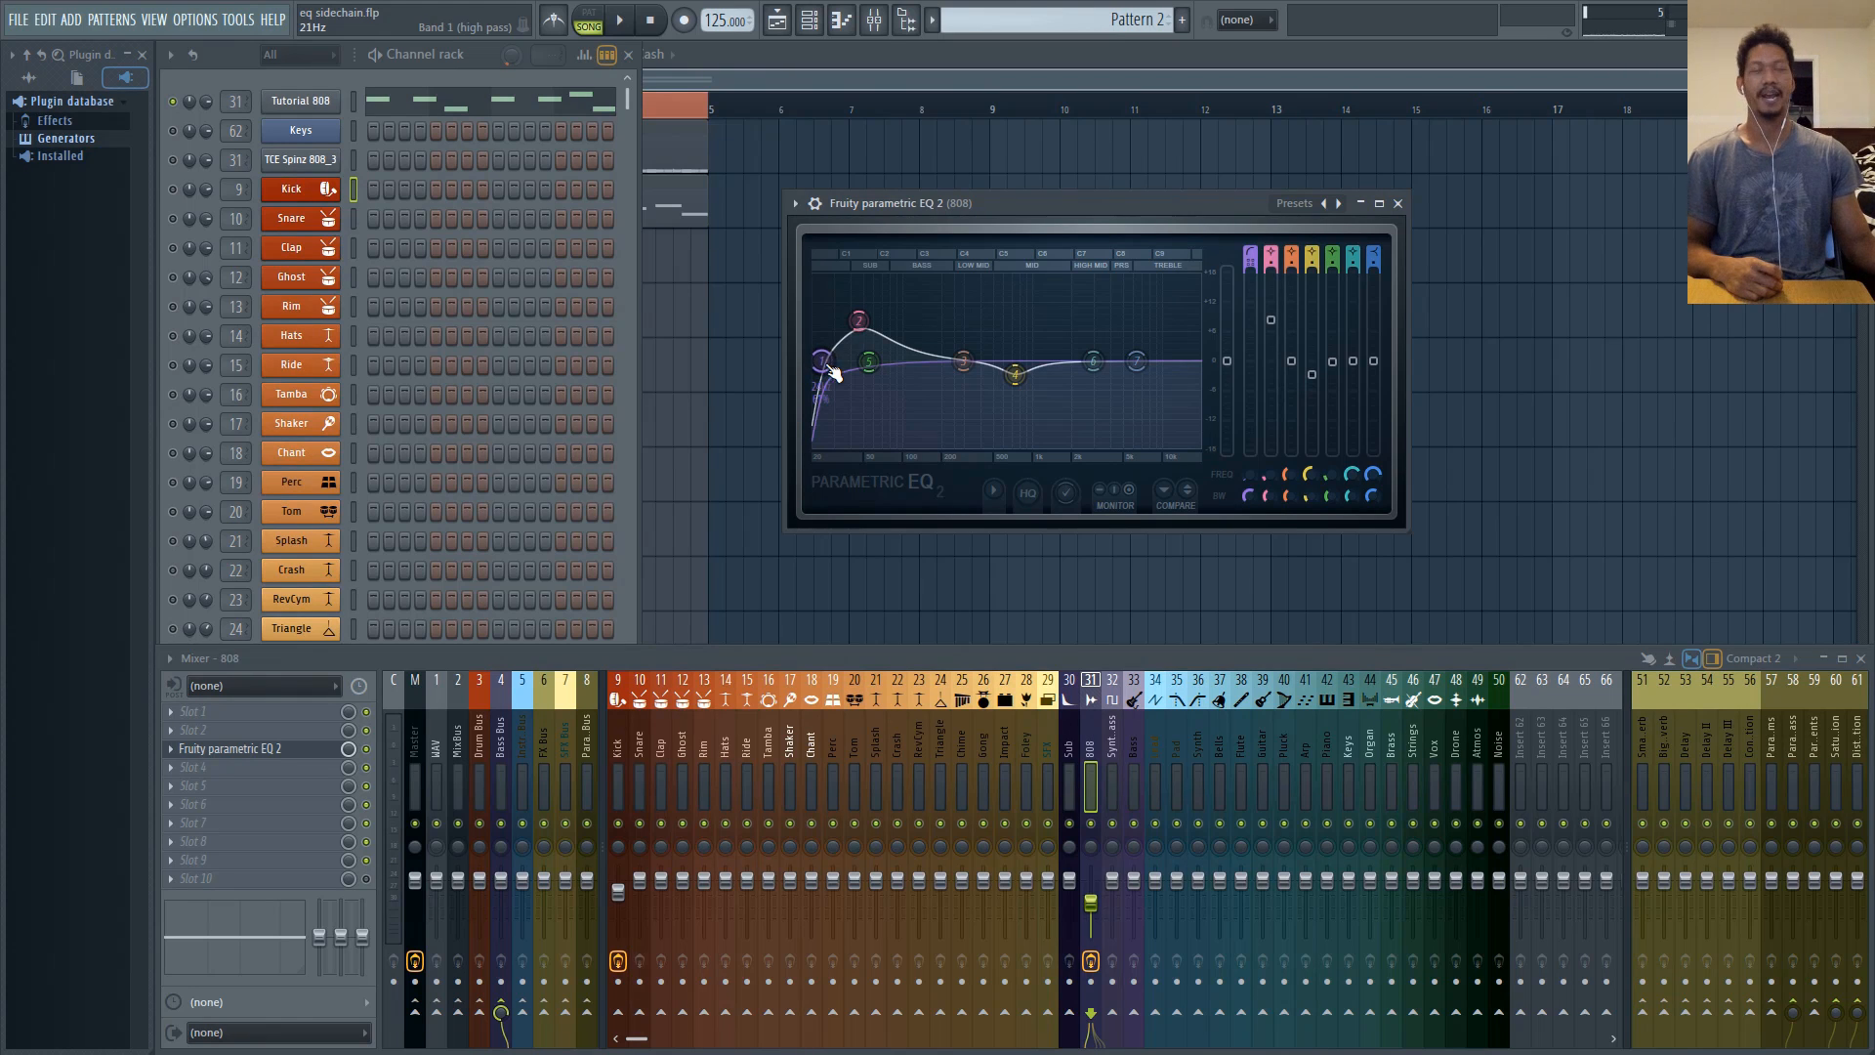
{"action": "left_click_drag", "start_coordinate": [833, 372], "coordinate": [837, 368]}
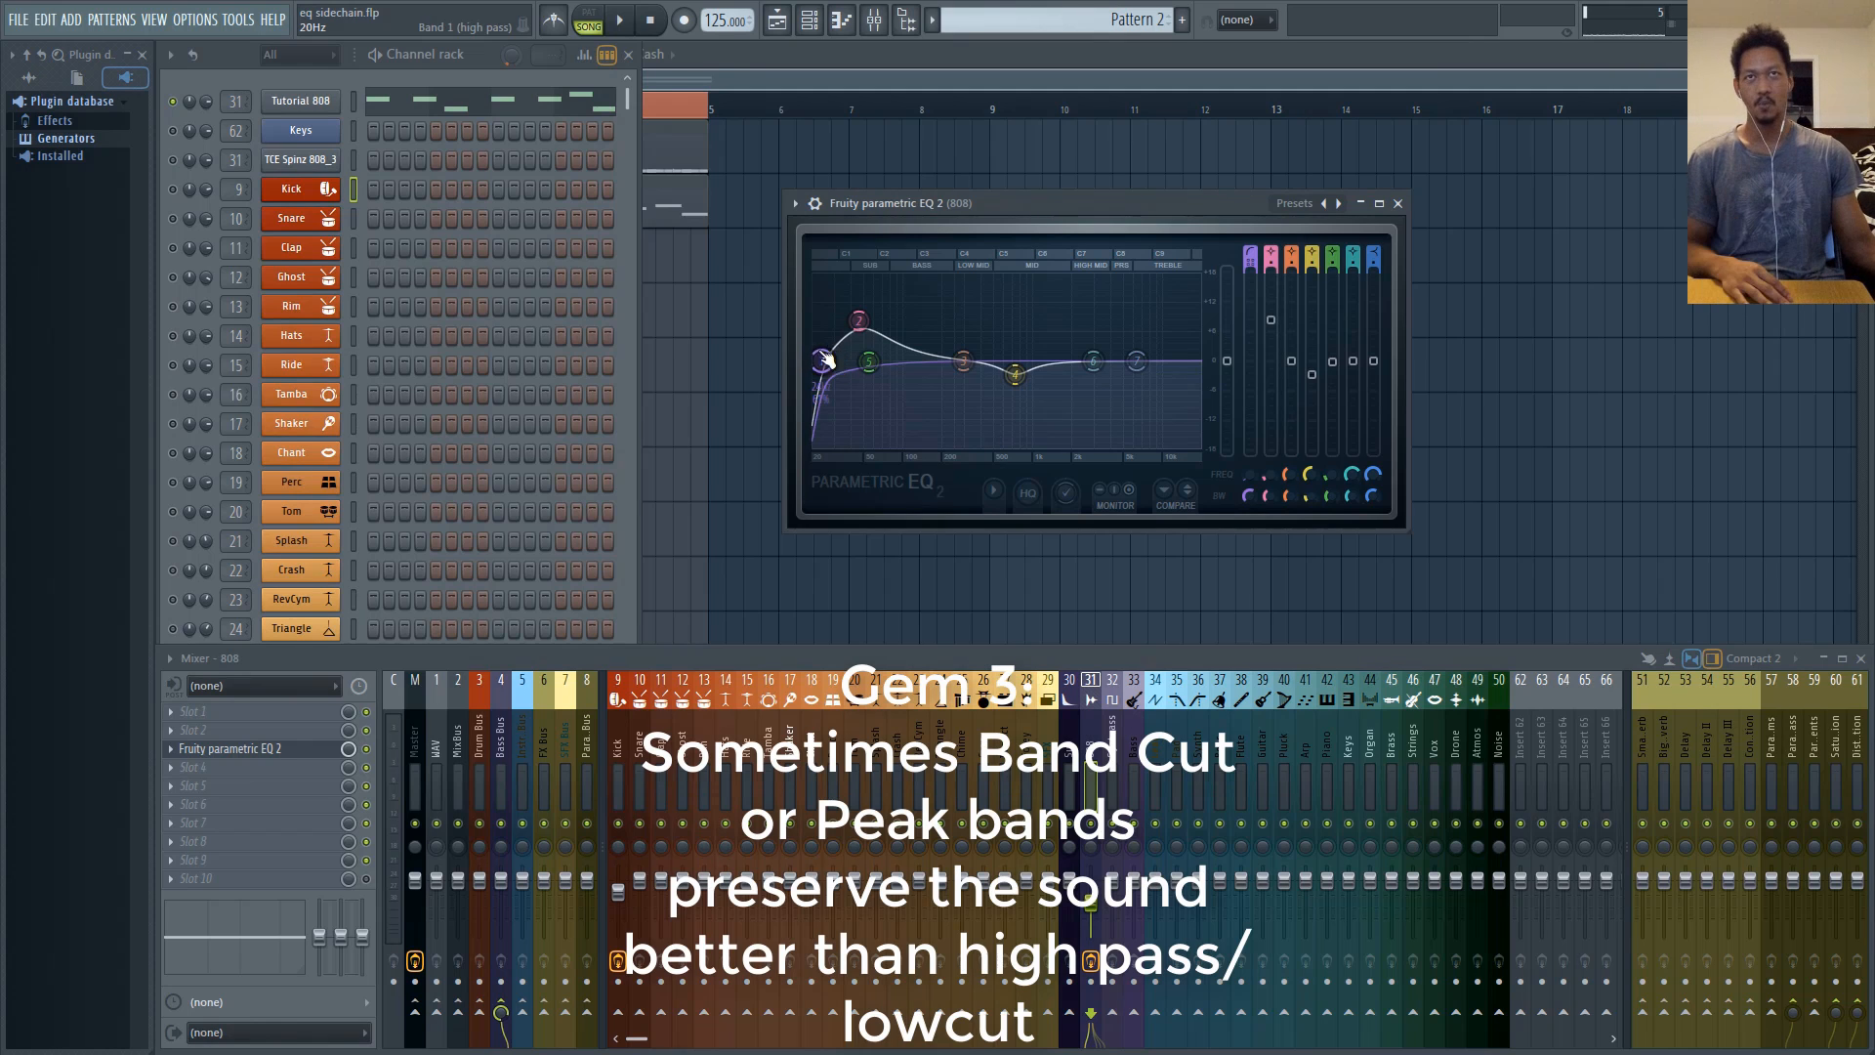
{"action": "left_click_drag", "start_coordinate": [823, 359], "coordinate": [824, 364]}
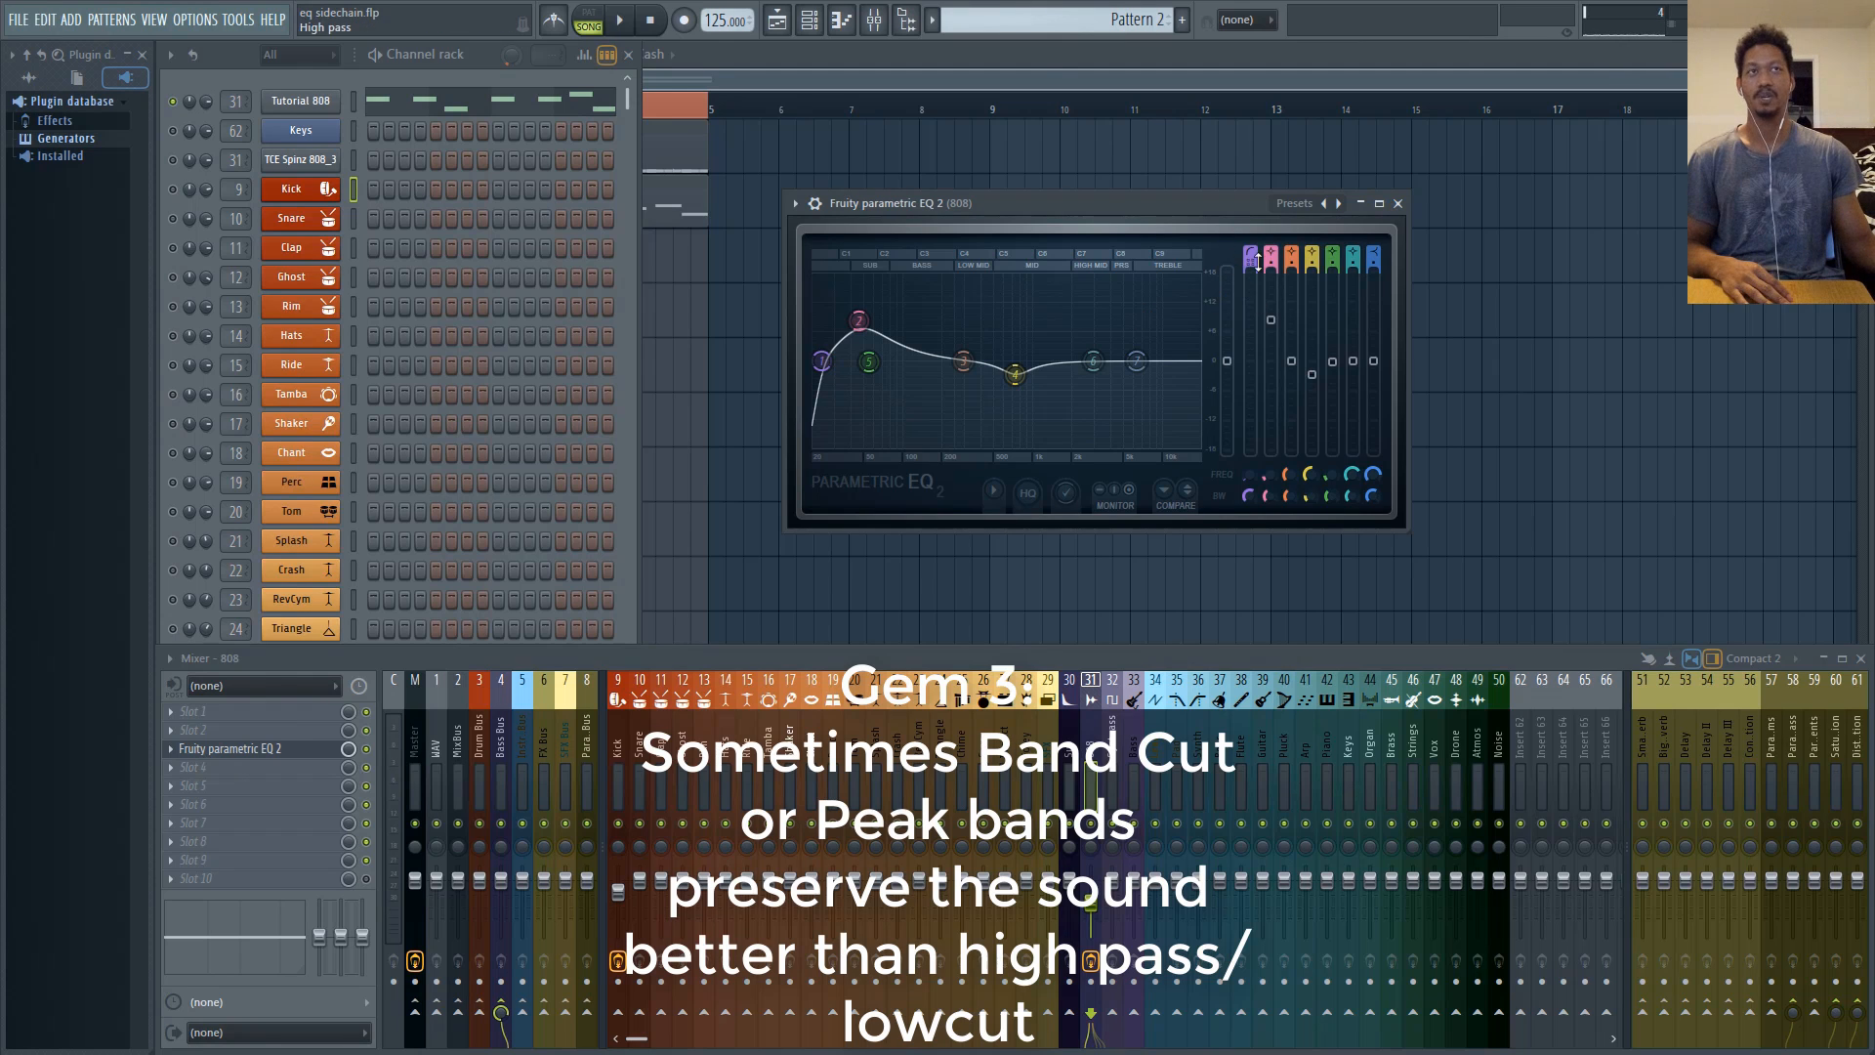
{"action": "right_click", "coordinate": [820, 363]}
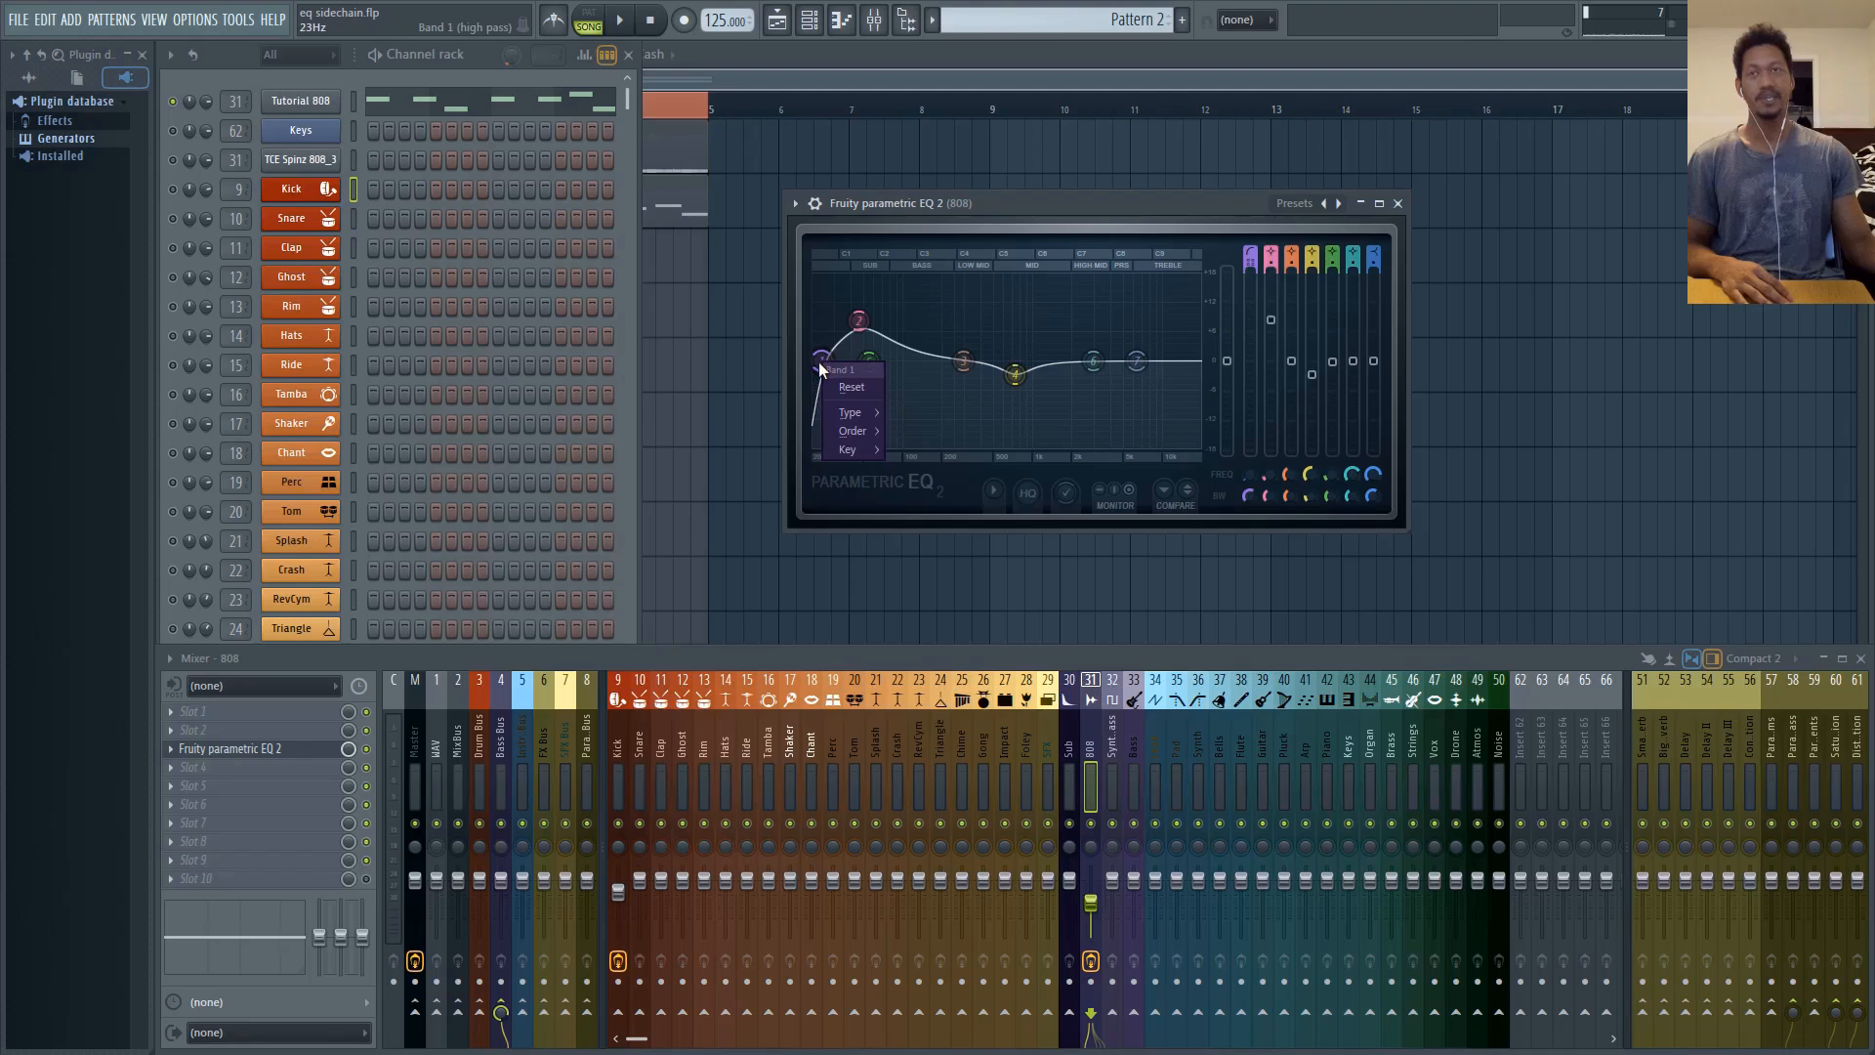
- Open the SPAN analyzer on the Master track and play the pattern briefly to view the 808's low-end spectrum
{"action": "left_click", "coordinate": [490, 656]}
{"action": "left_click", "coordinate": [410, 756]}
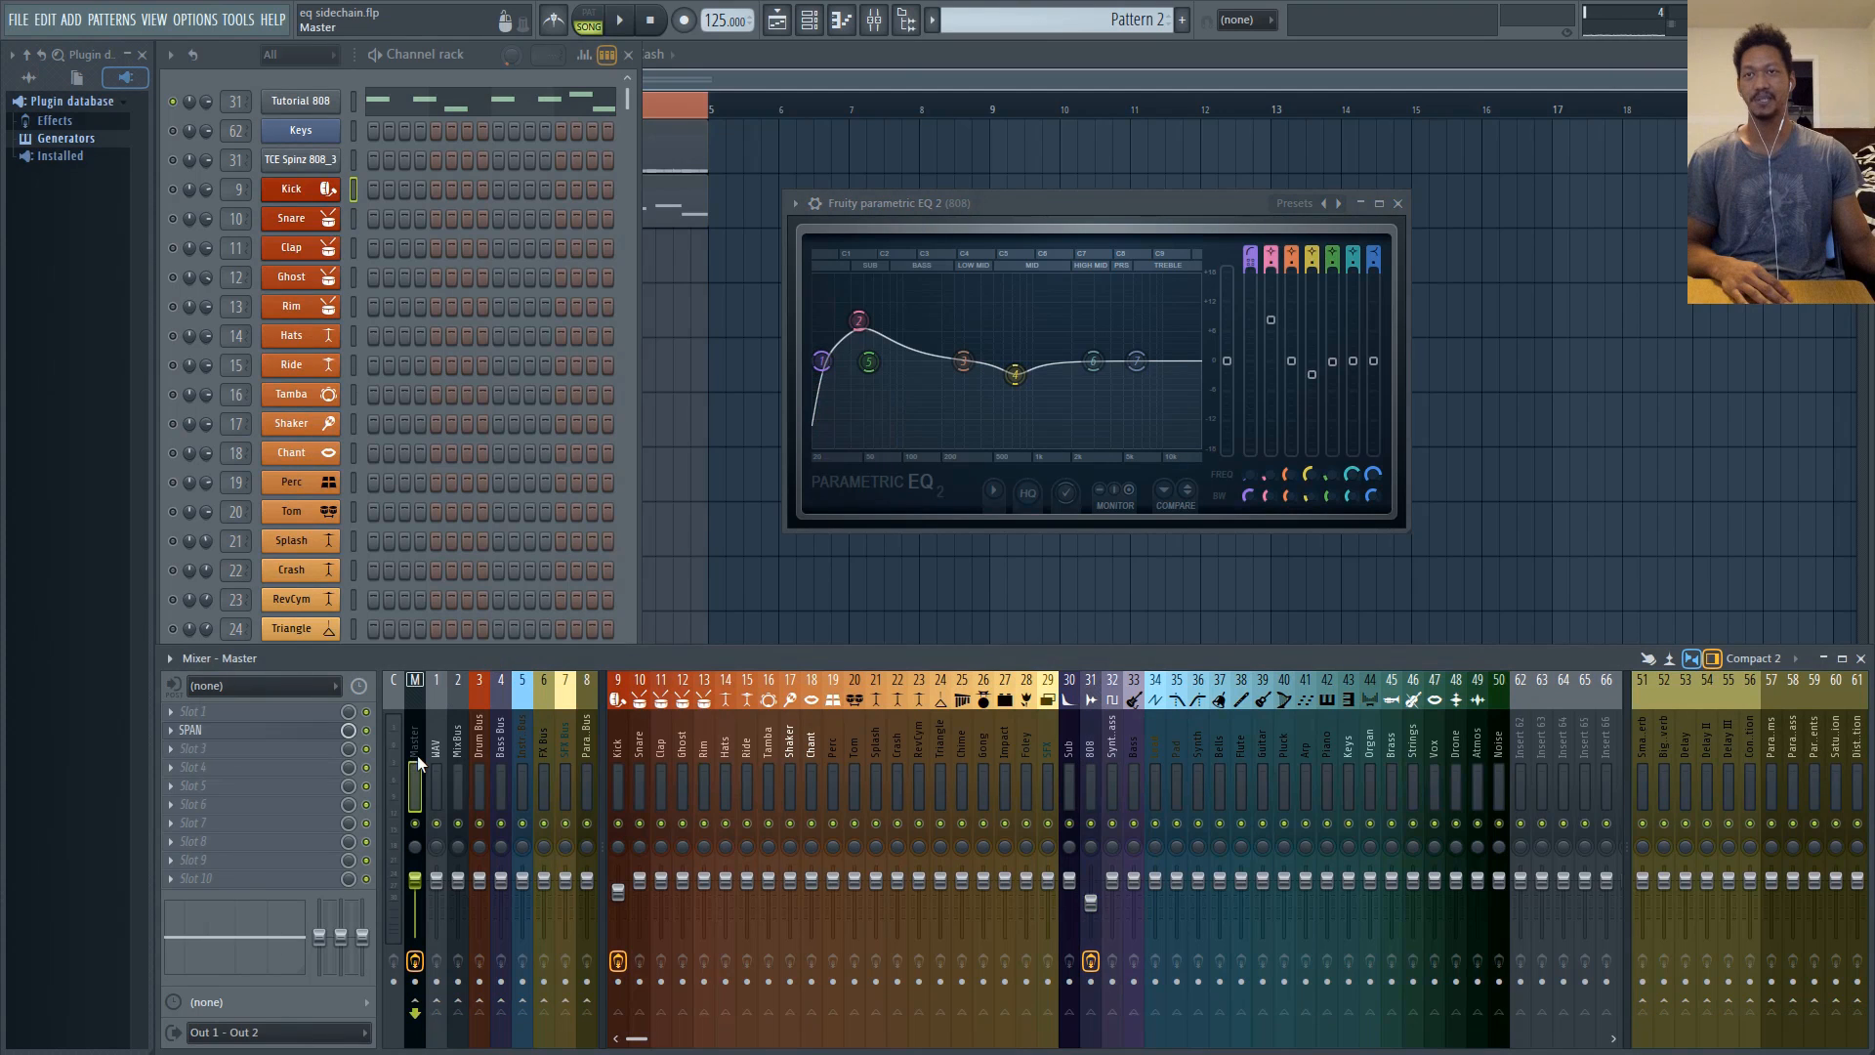
{"action": "left_click", "coordinate": [296, 732]}
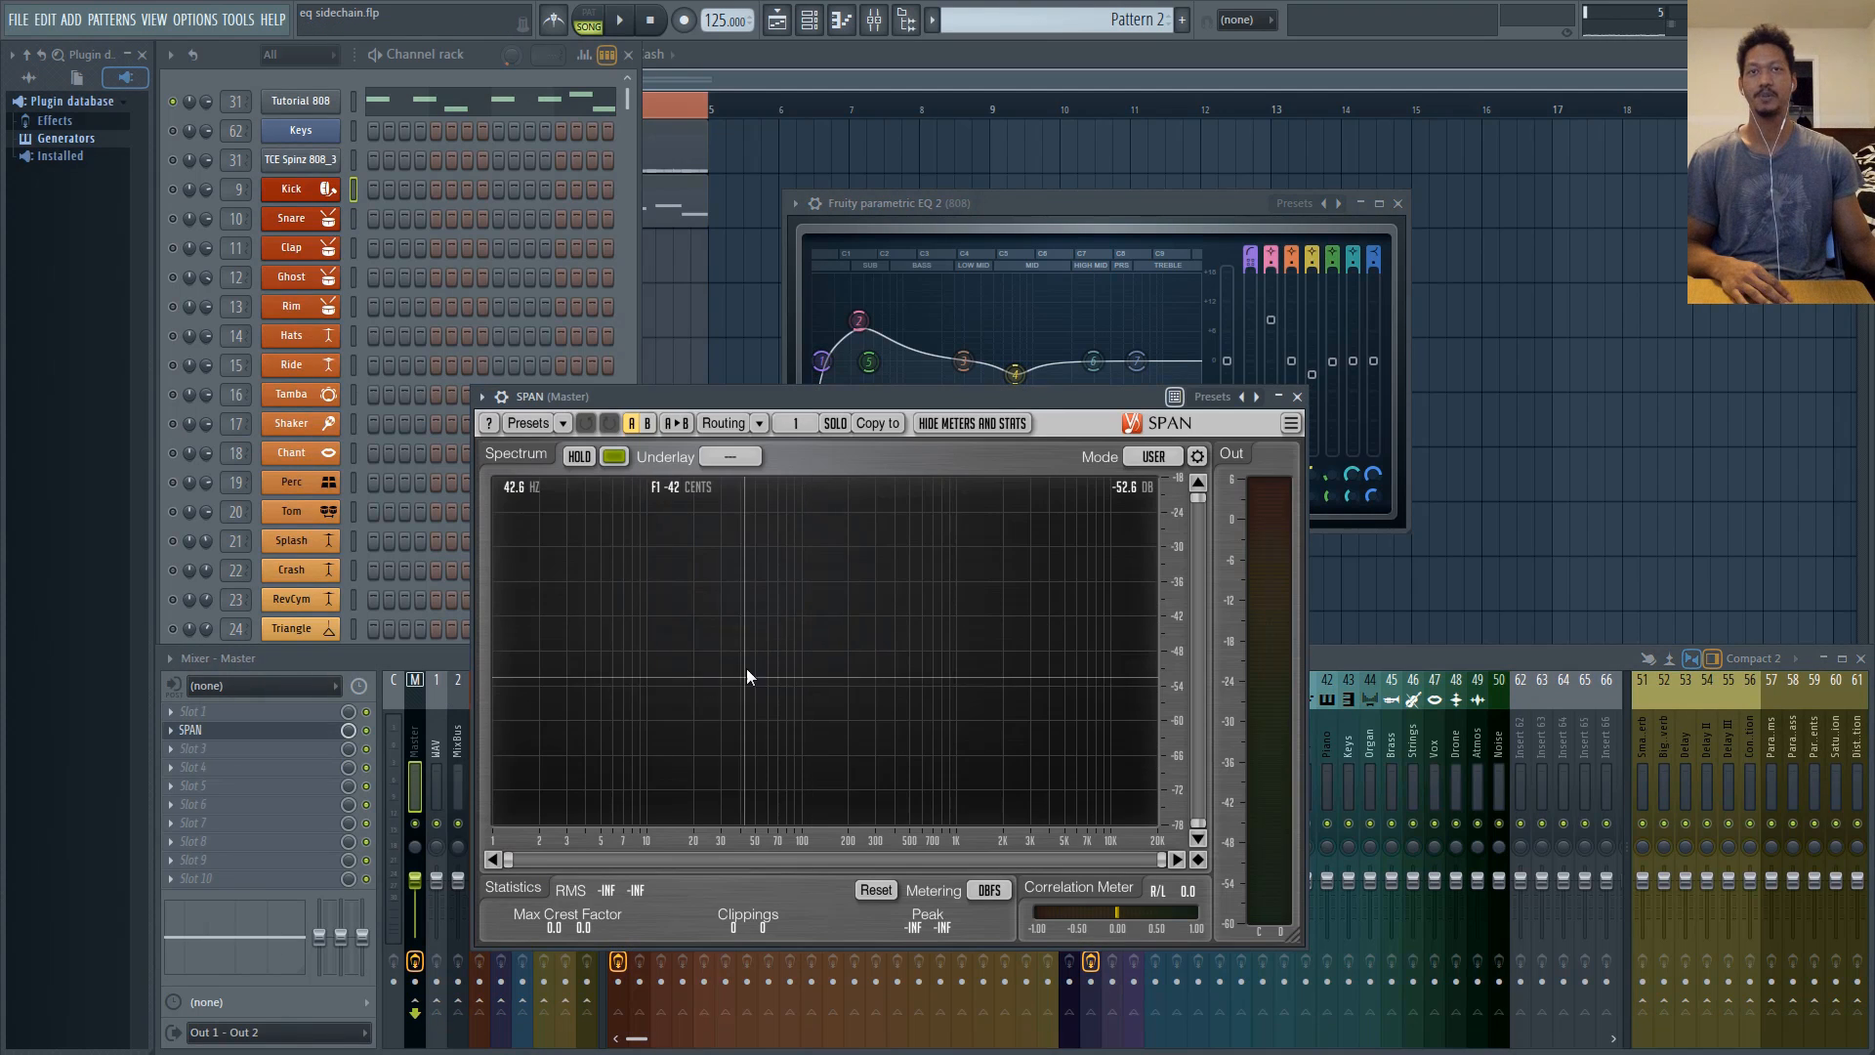
{"action": "left_click", "coordinate": [622, 22]}
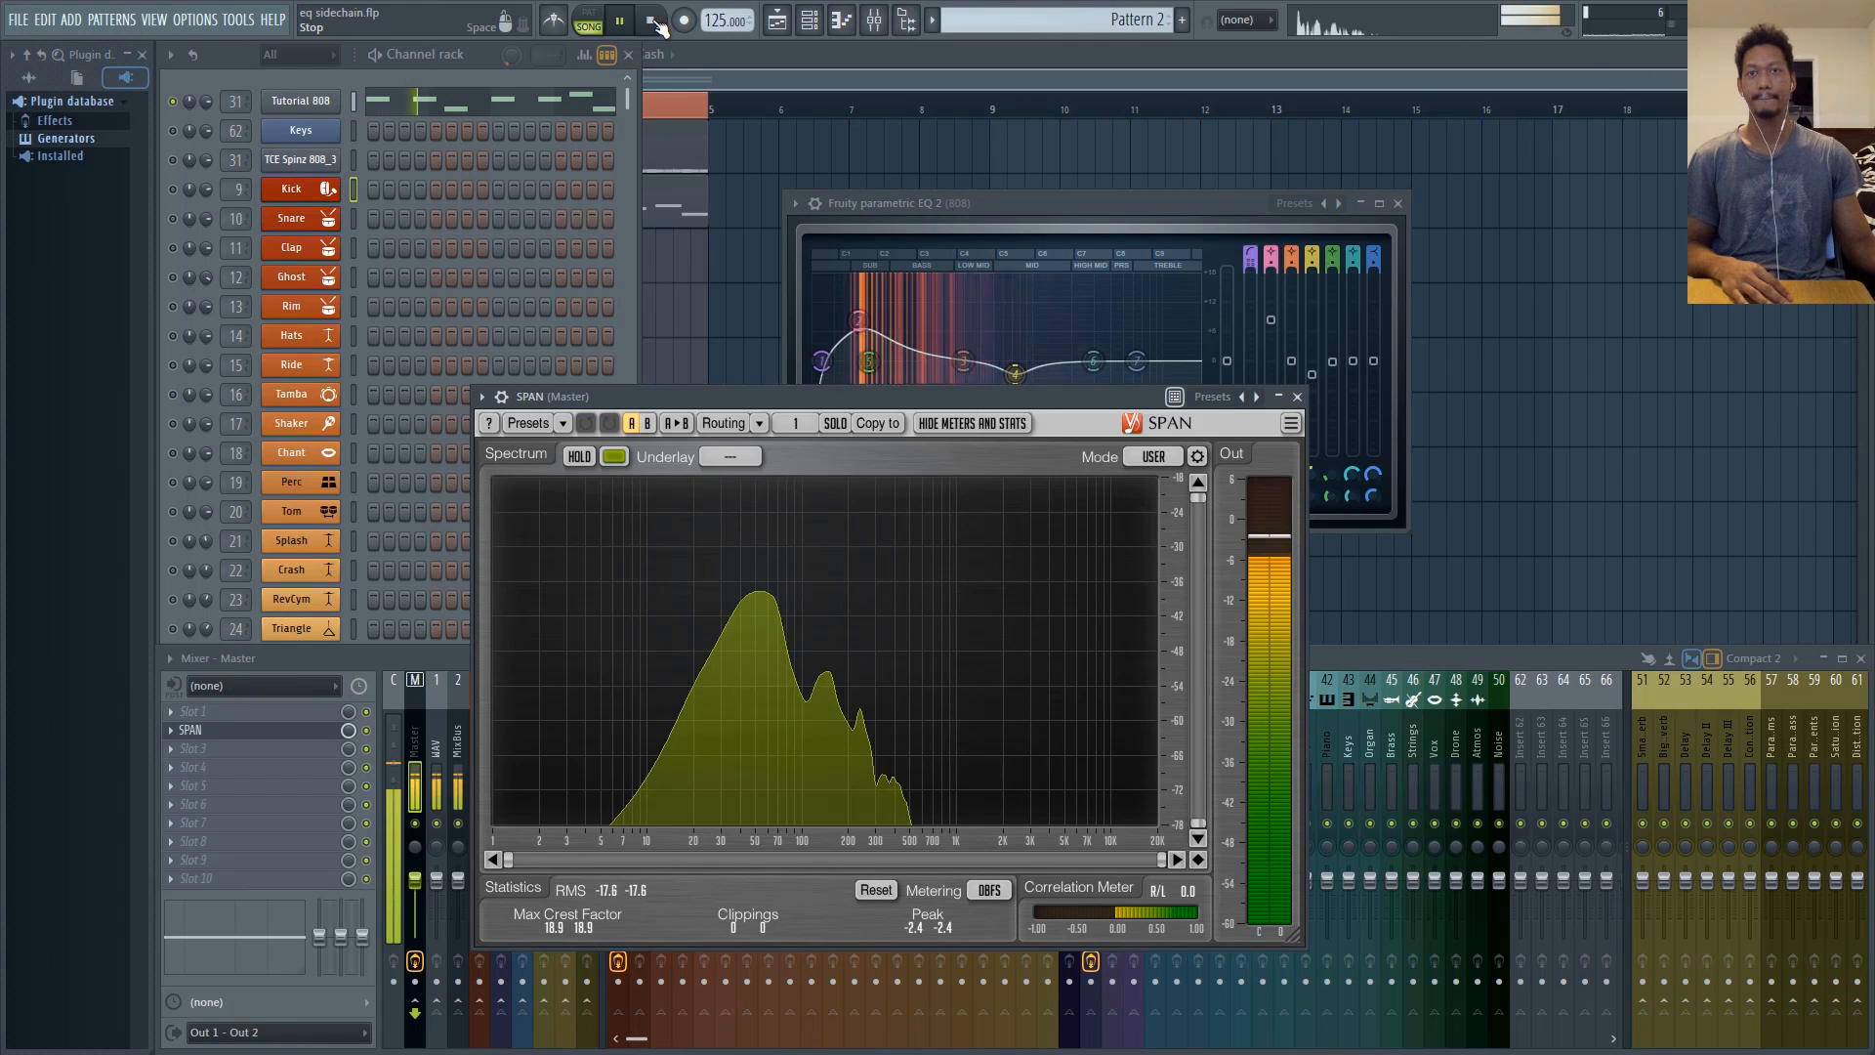
{"action": "left_click", "coordinate": [654, 24]}
- Change band 1 of the 808's Fruity parametric EQ 2 to a band stop at 20 Hz with 10% bandwidth
{"action": "left_click", "coordinate": [1108, 206]}
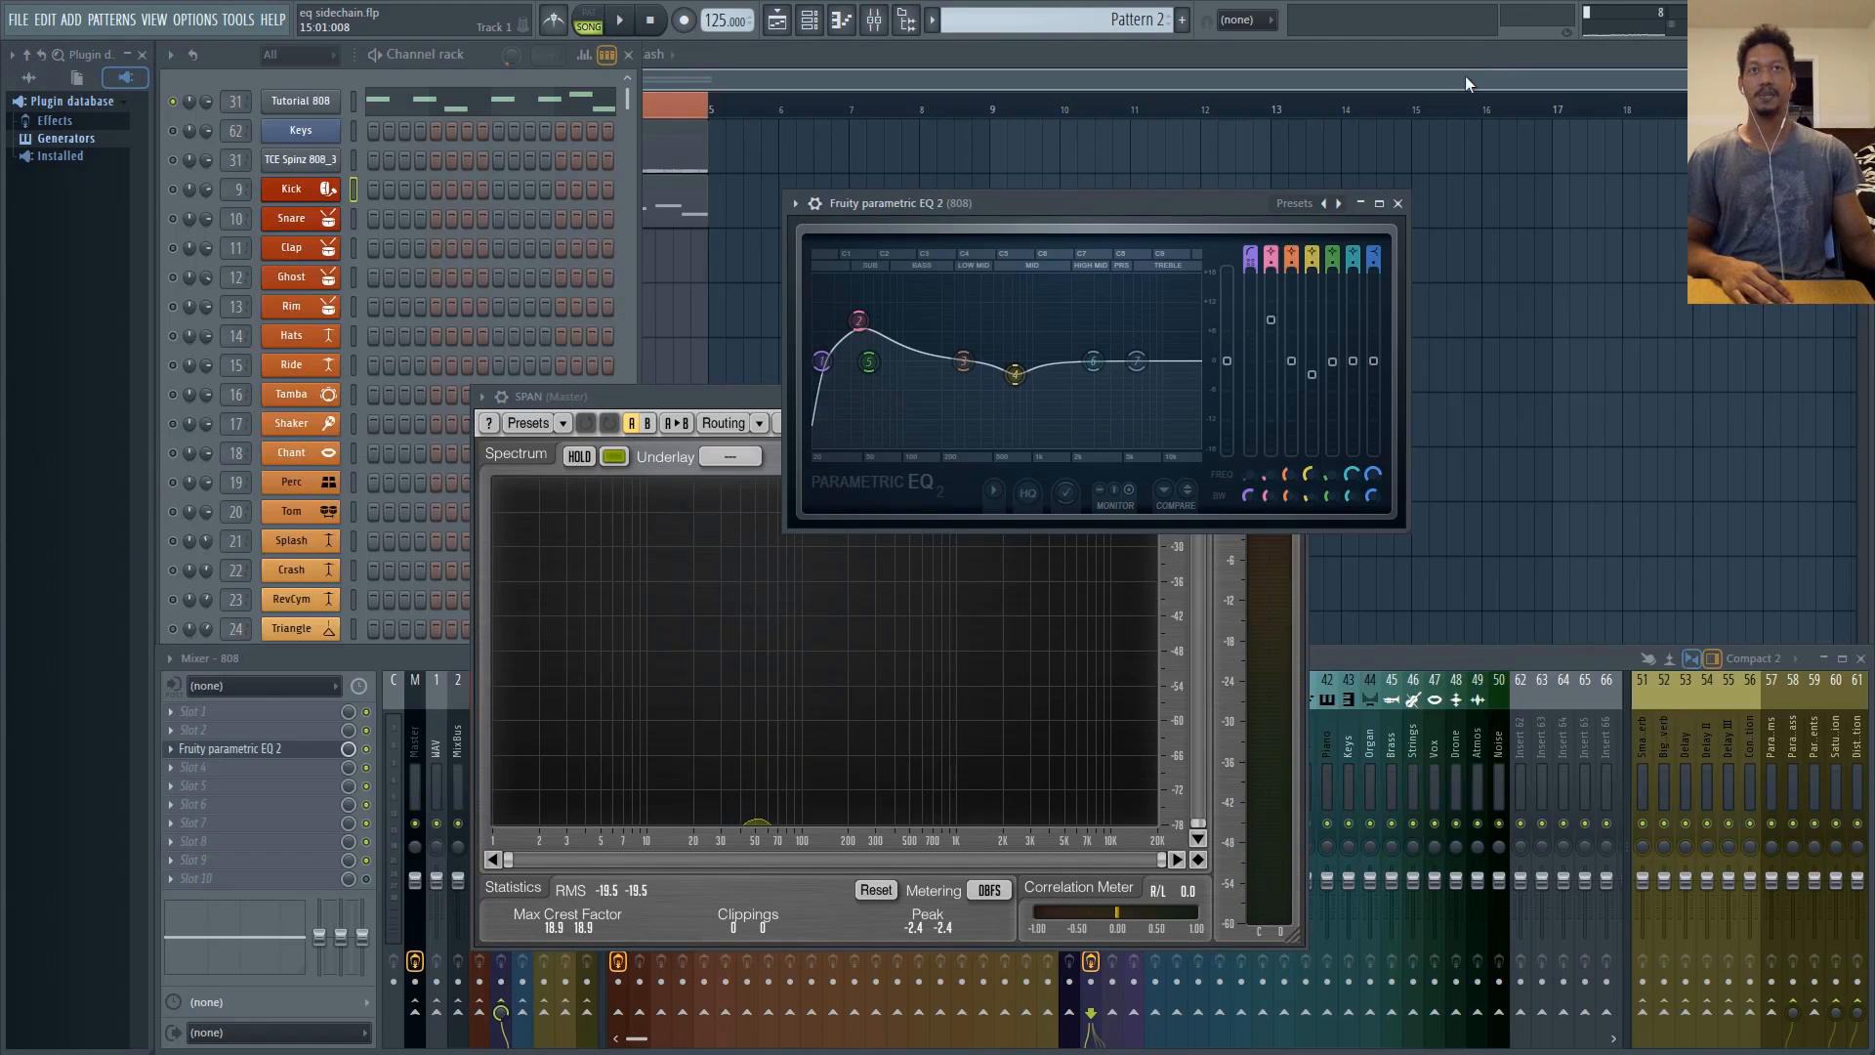
{"action": "right_click", "coordinate": [826, 369]}
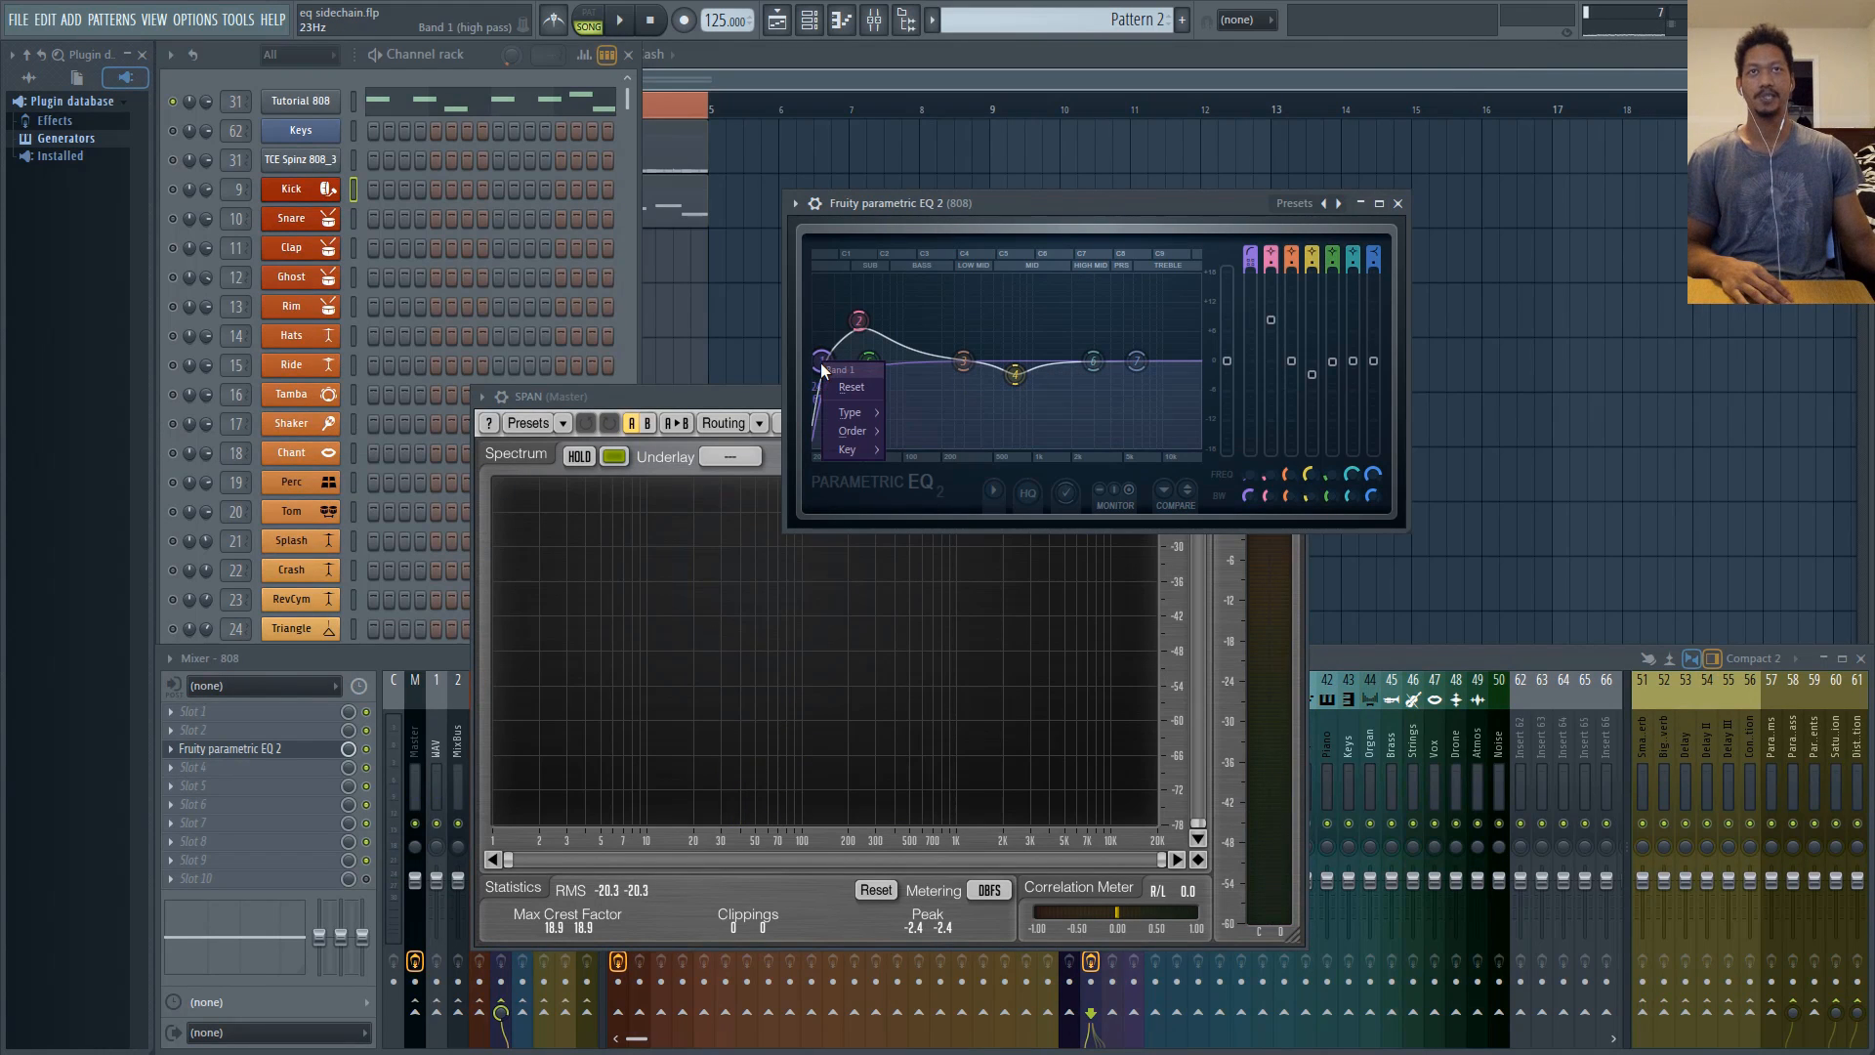
{"action": "mouse_move", "coordinate": [863, 434]}
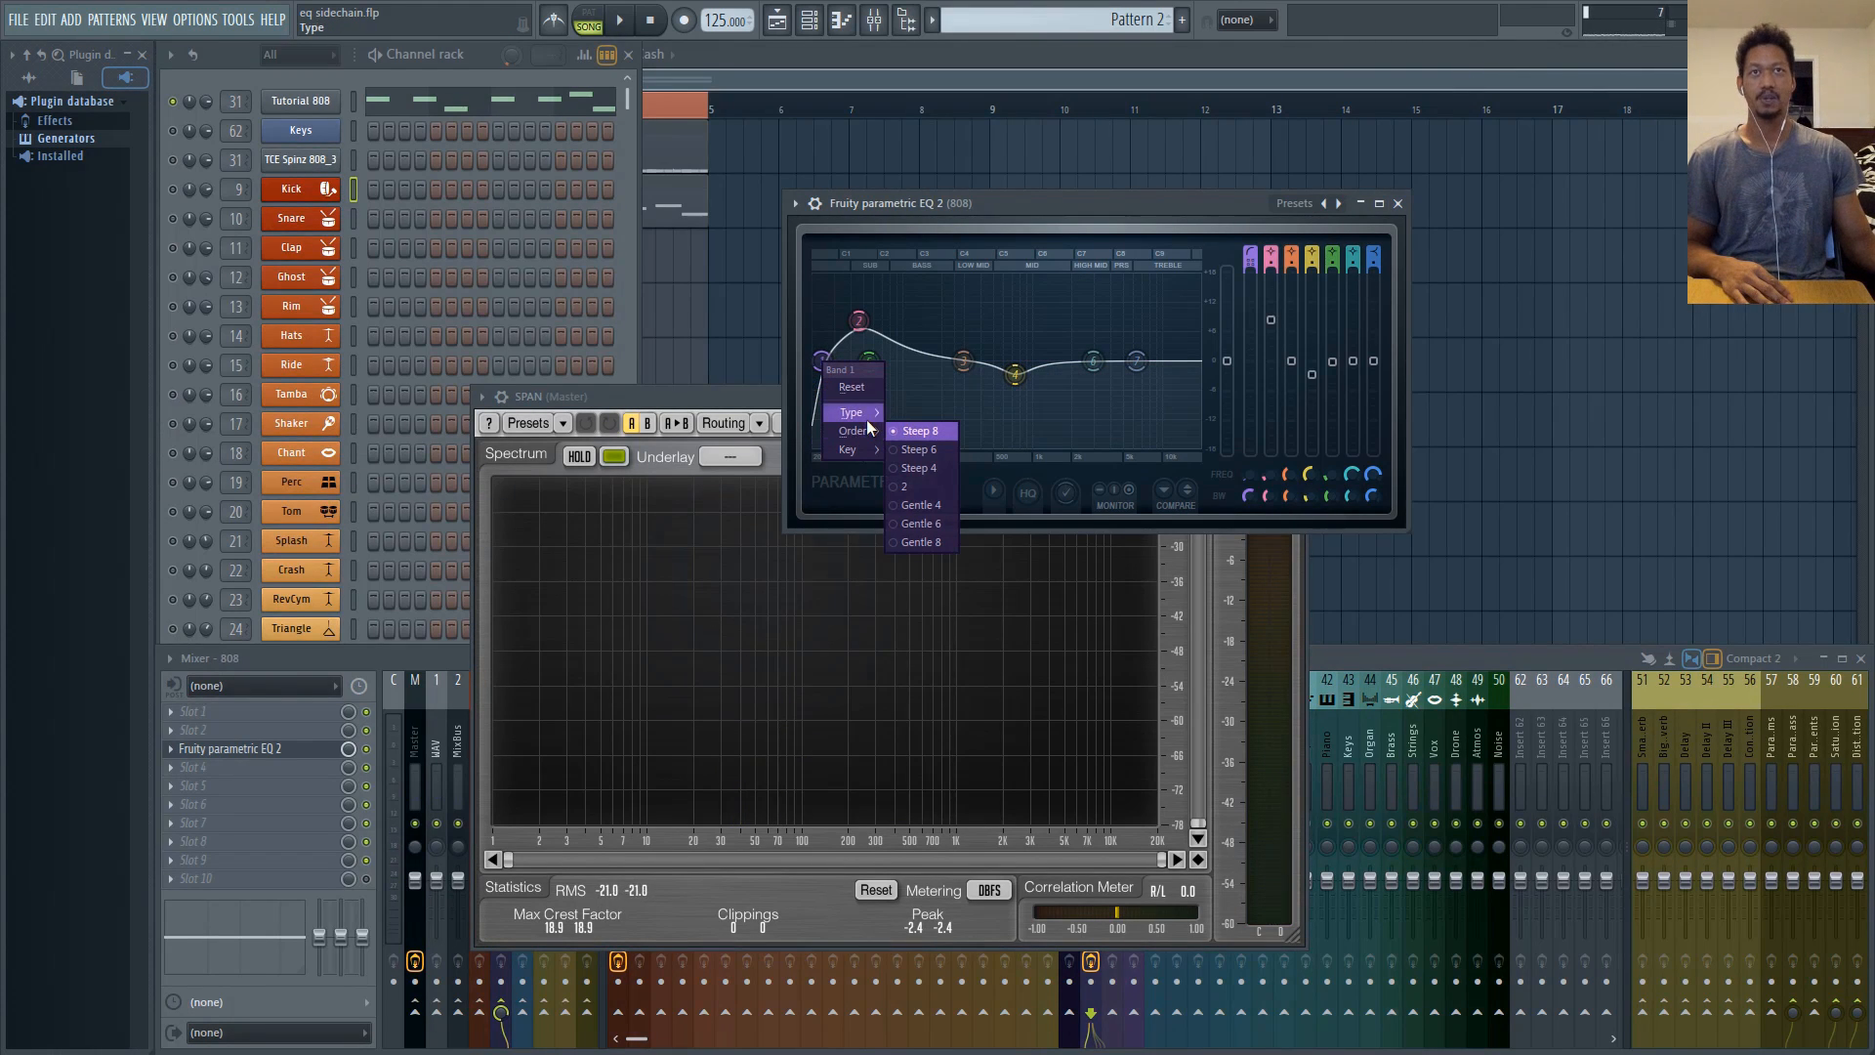
{"action": "right_click", "coordinate": [930, 523]}
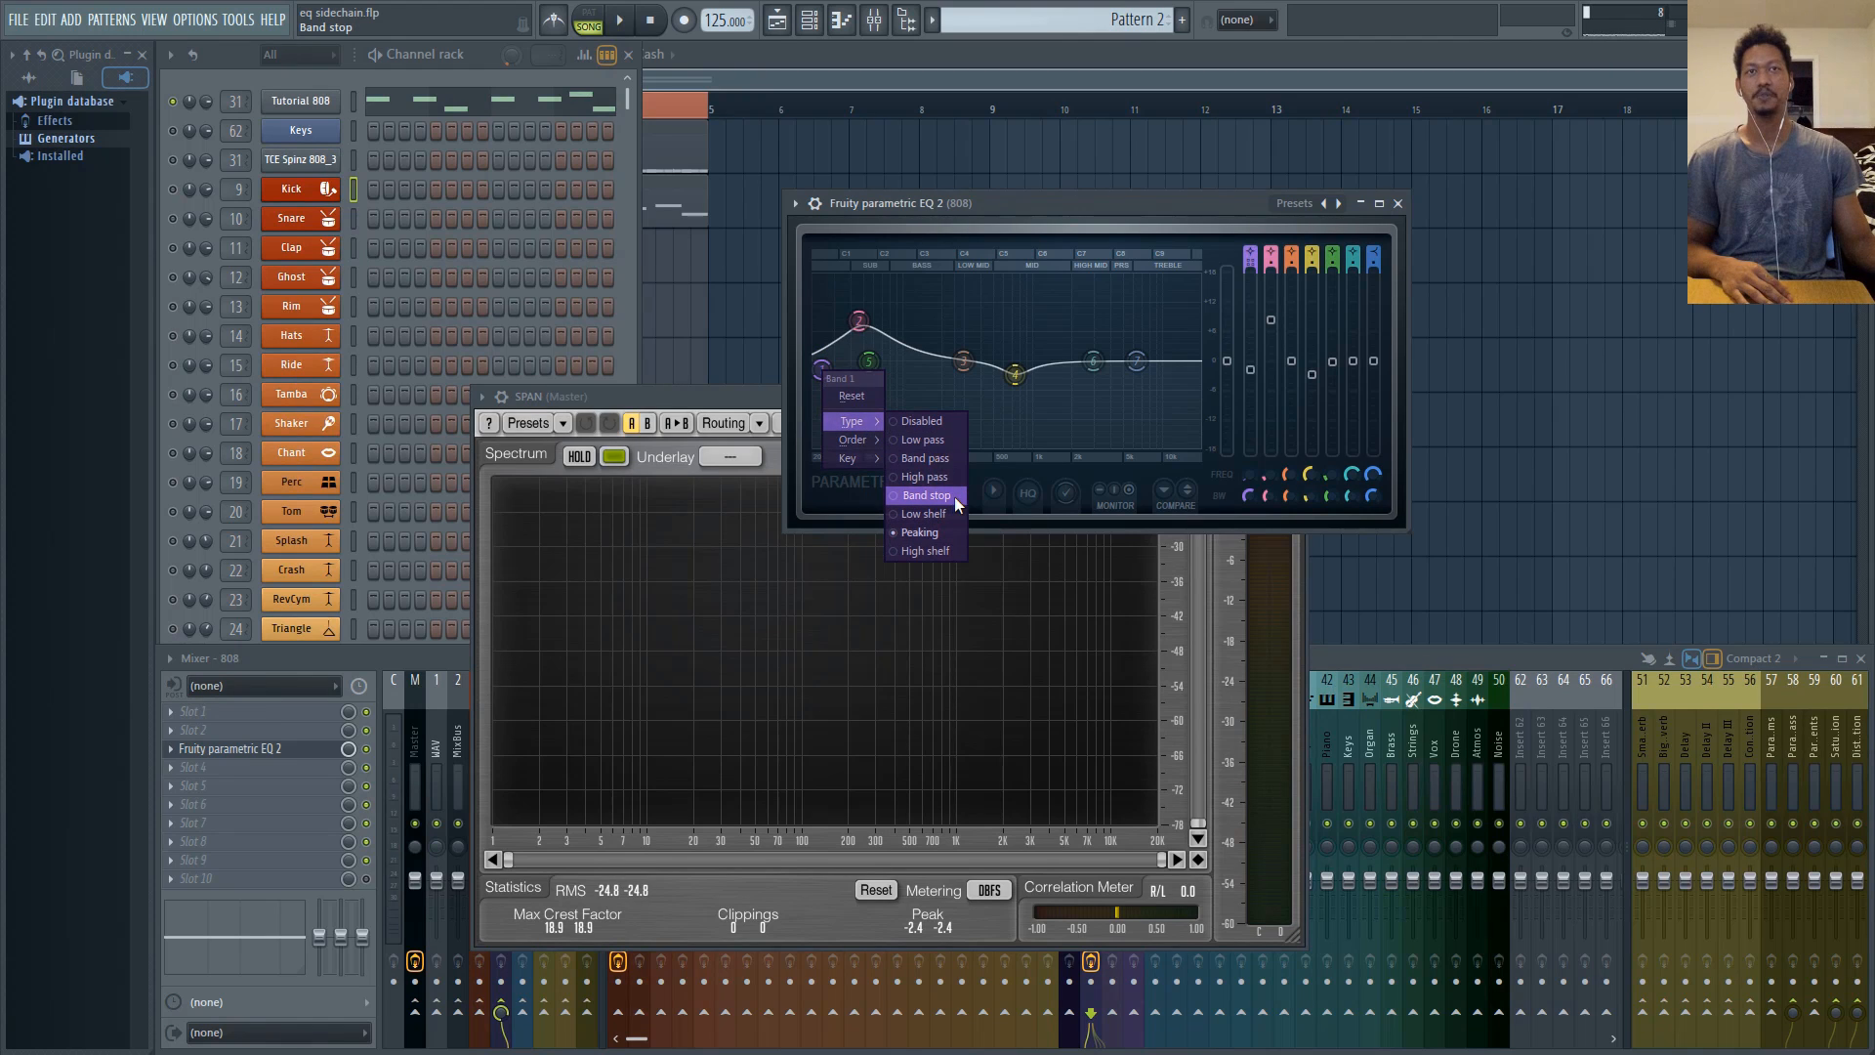
{"action": "left_click", "coordinate": [951, 496]}
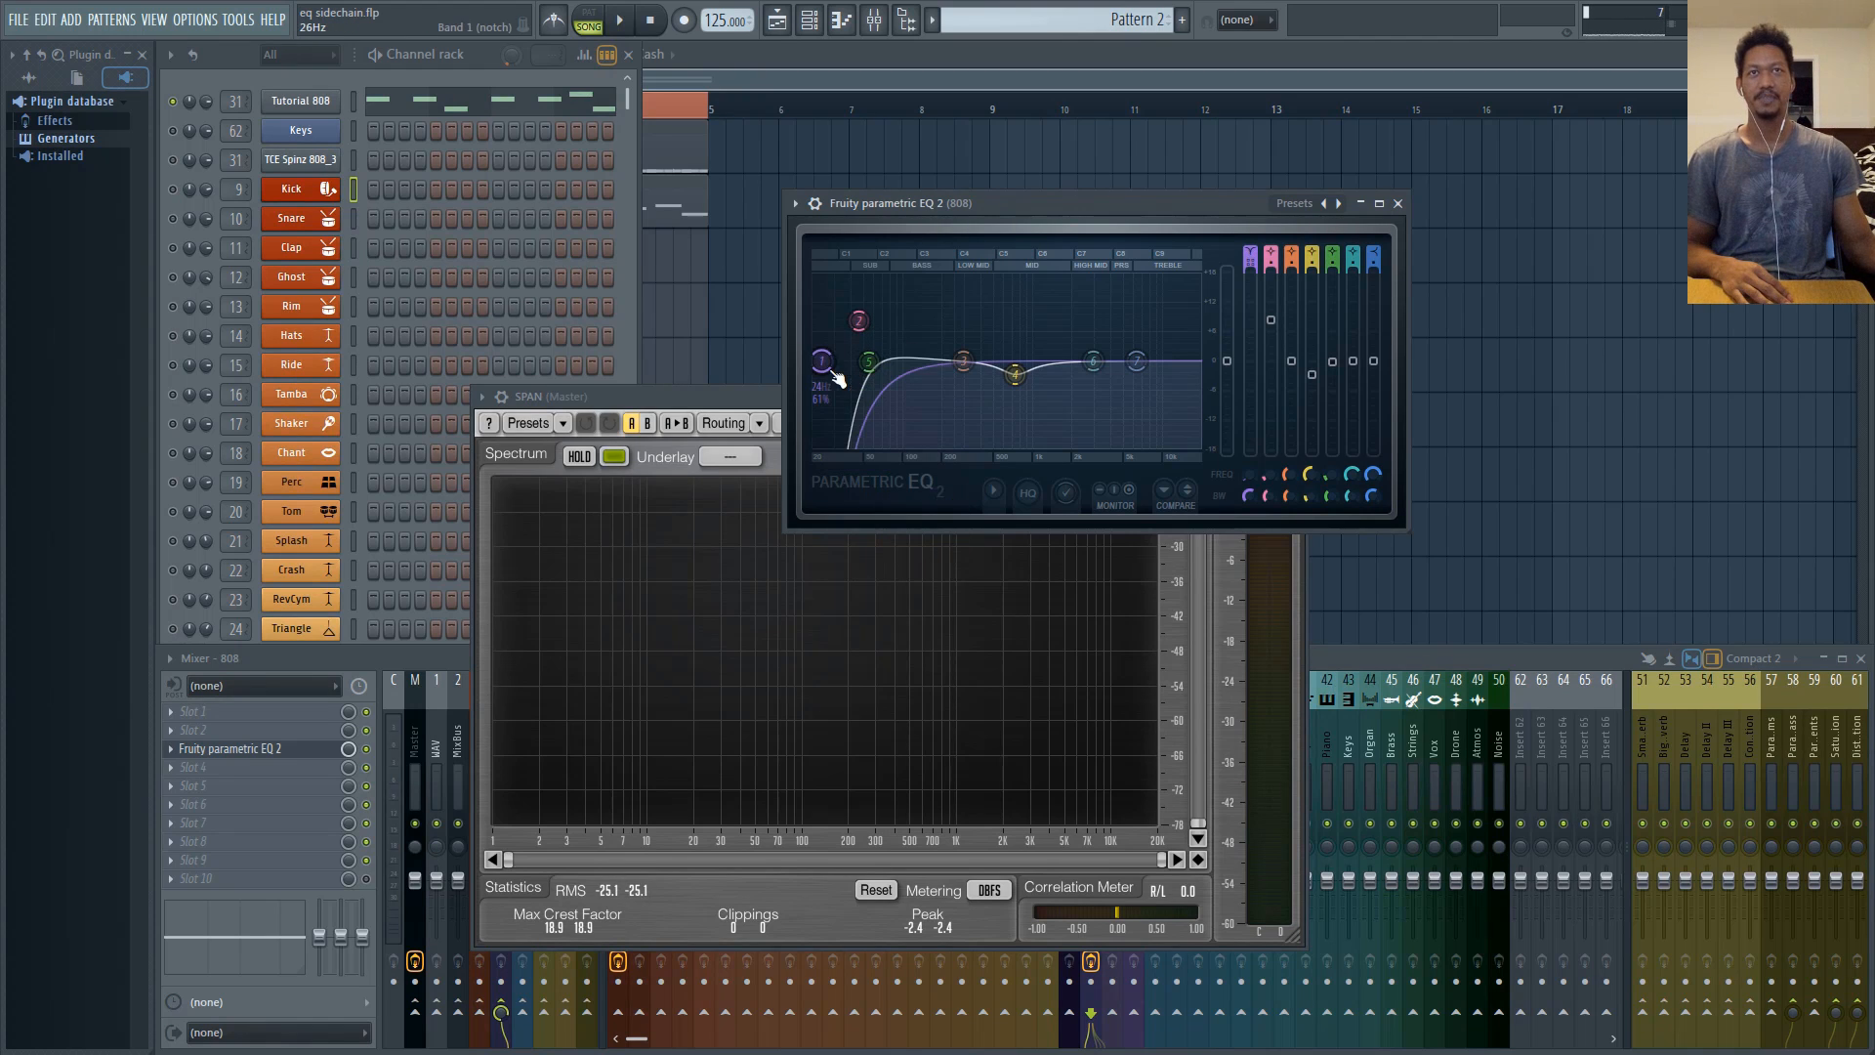
{"action": "mouse_move", "coordinate": [830, 376]}
{"action": "left_mouse_down"}
{"action": "mouse_move", "coordinate": [933, 363]}
{"action": "mouse_move", "coordinate": [821, 361]}
{"action": "left_mouse_up"}
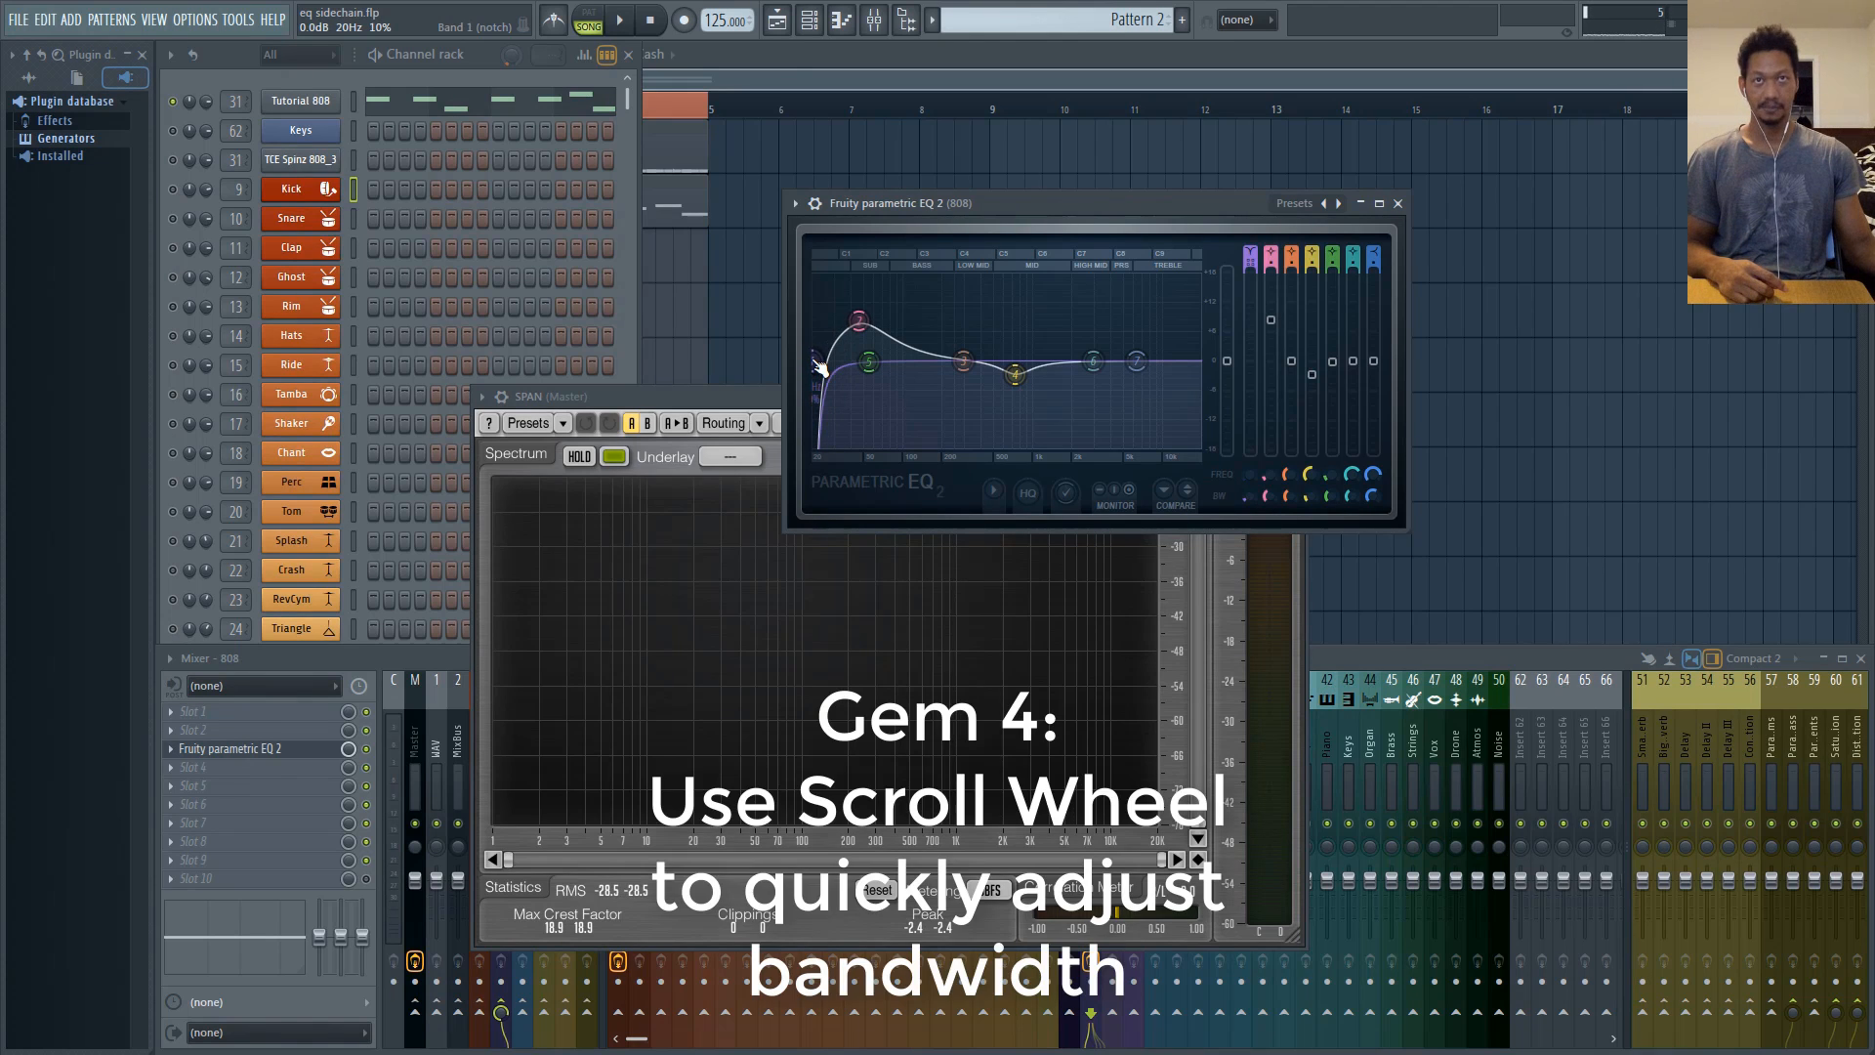
- Play the pattern and examine the effect of the band-stop cut in SPAN and in the 808's EQ
{"action": "left_click", "coordinate": [740, 406]}
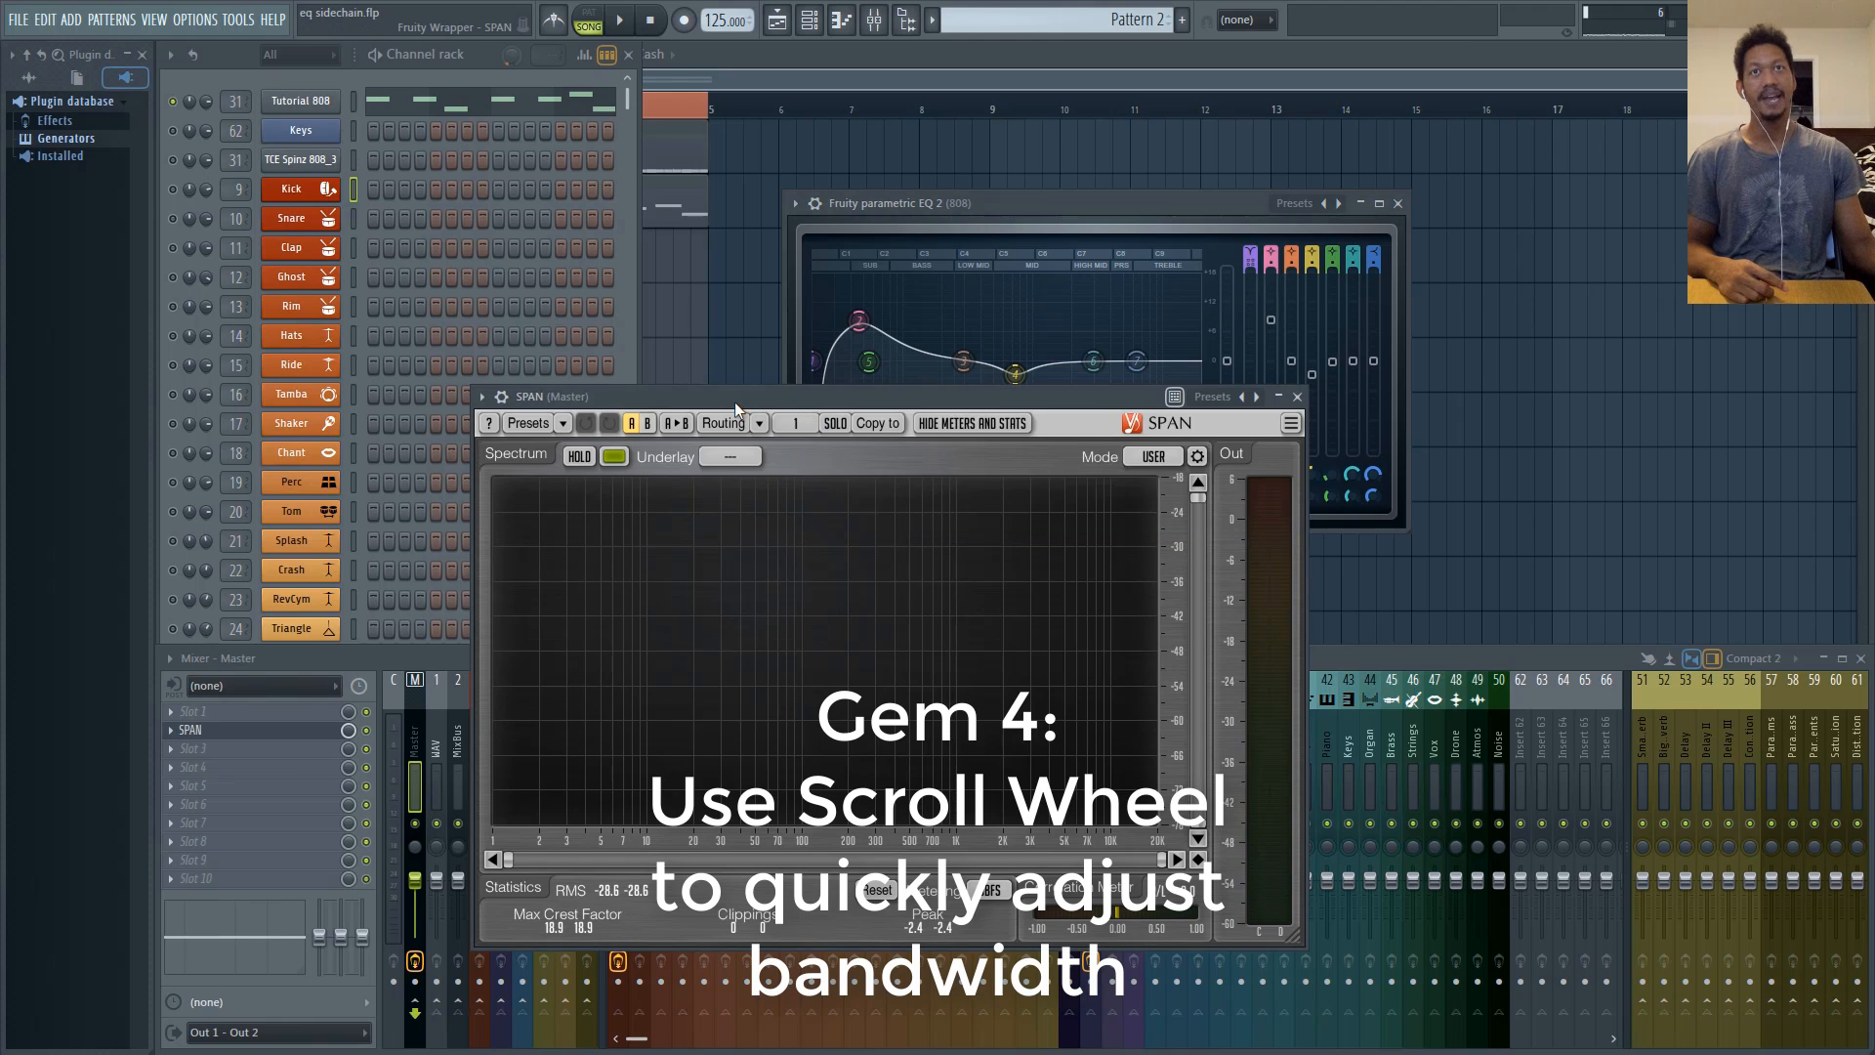
{"action": "left_click", "coordinate": [620, 23]}
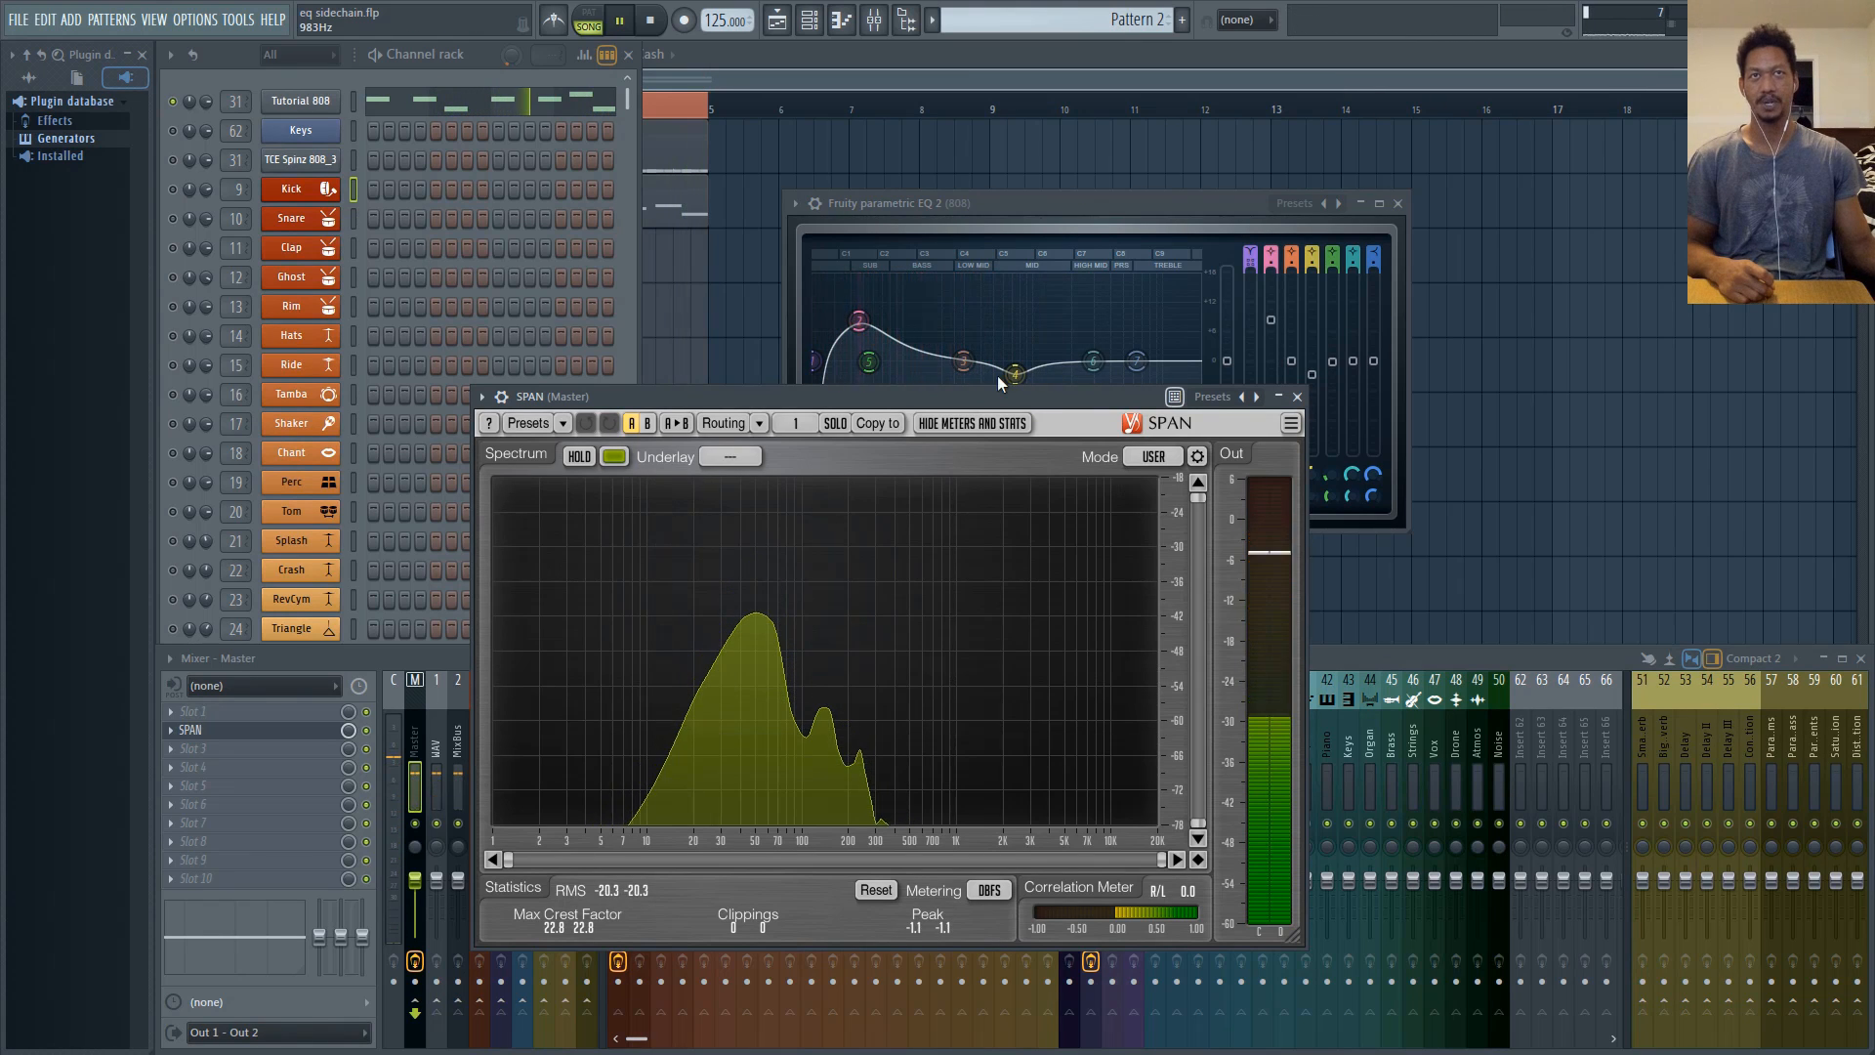
{"action": "left_click", "coordinate": [1029, 202]}
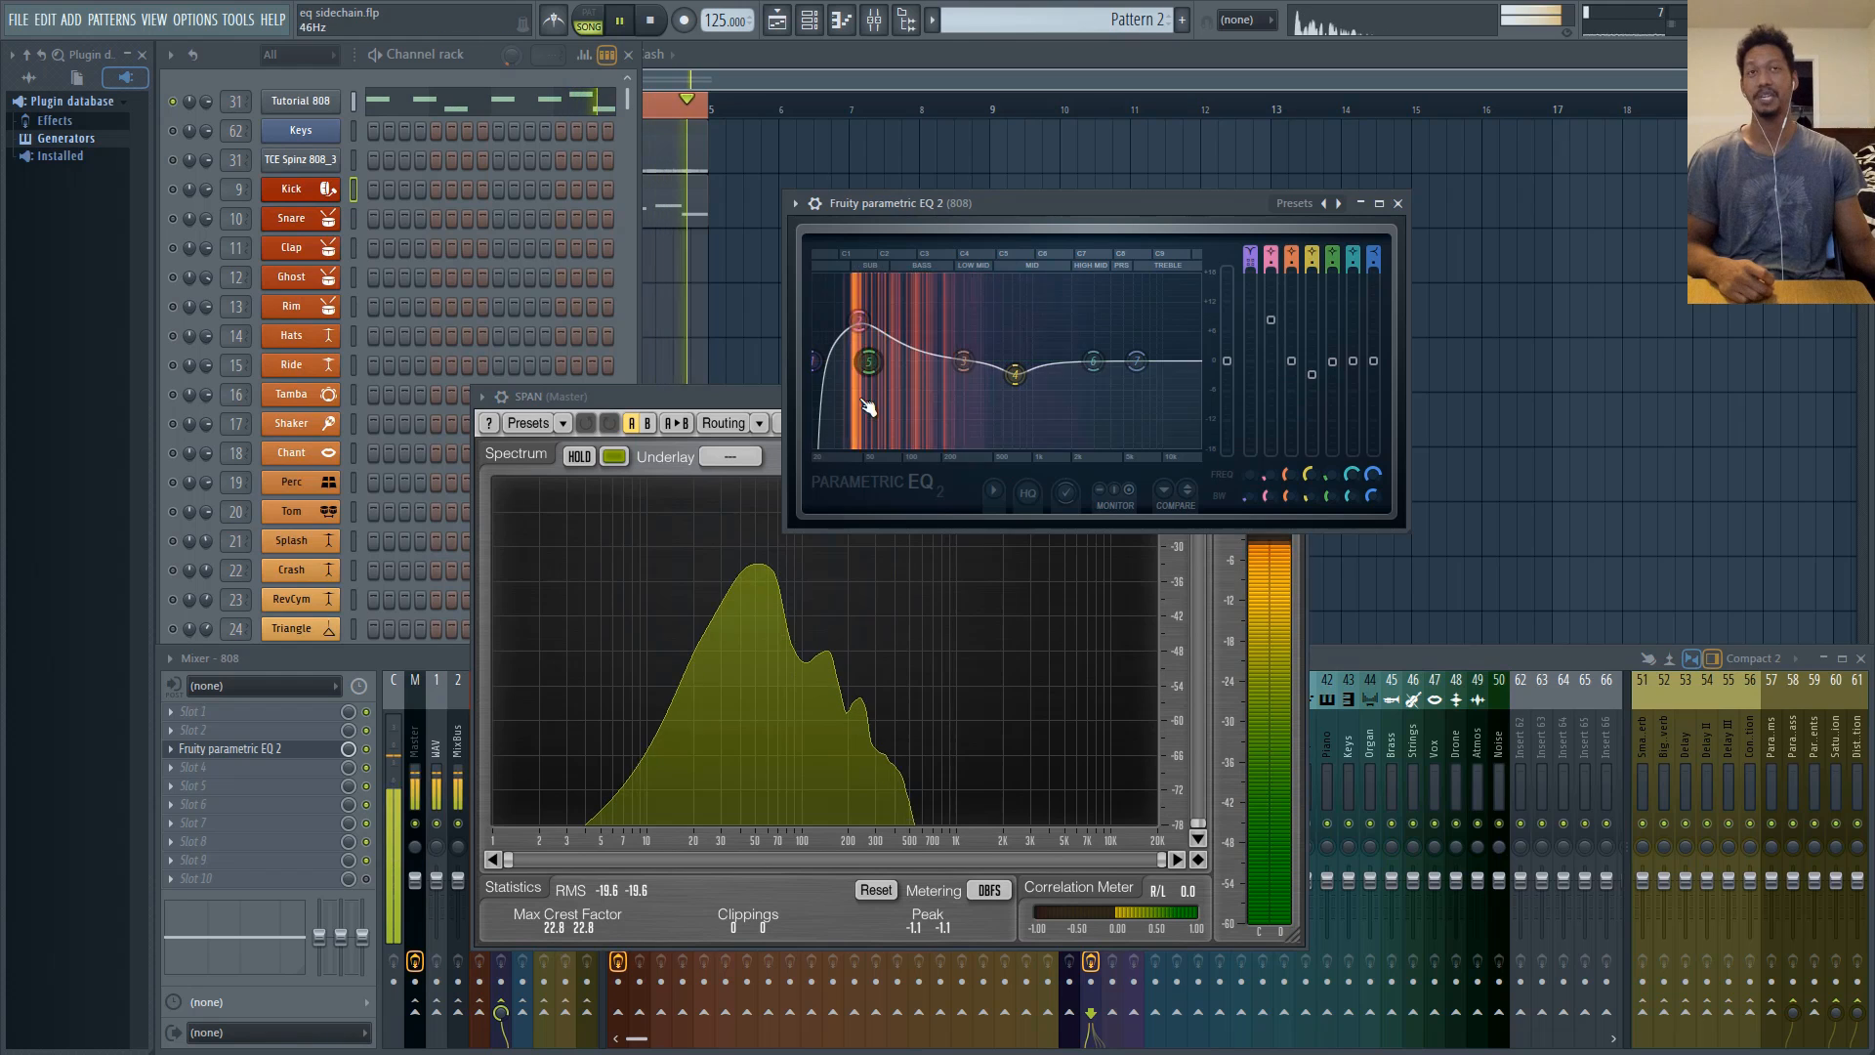
{"action": "right_click", "coordinate": [816, 362]}
{"action": "left_click", "coordinate": [1053, 205]}
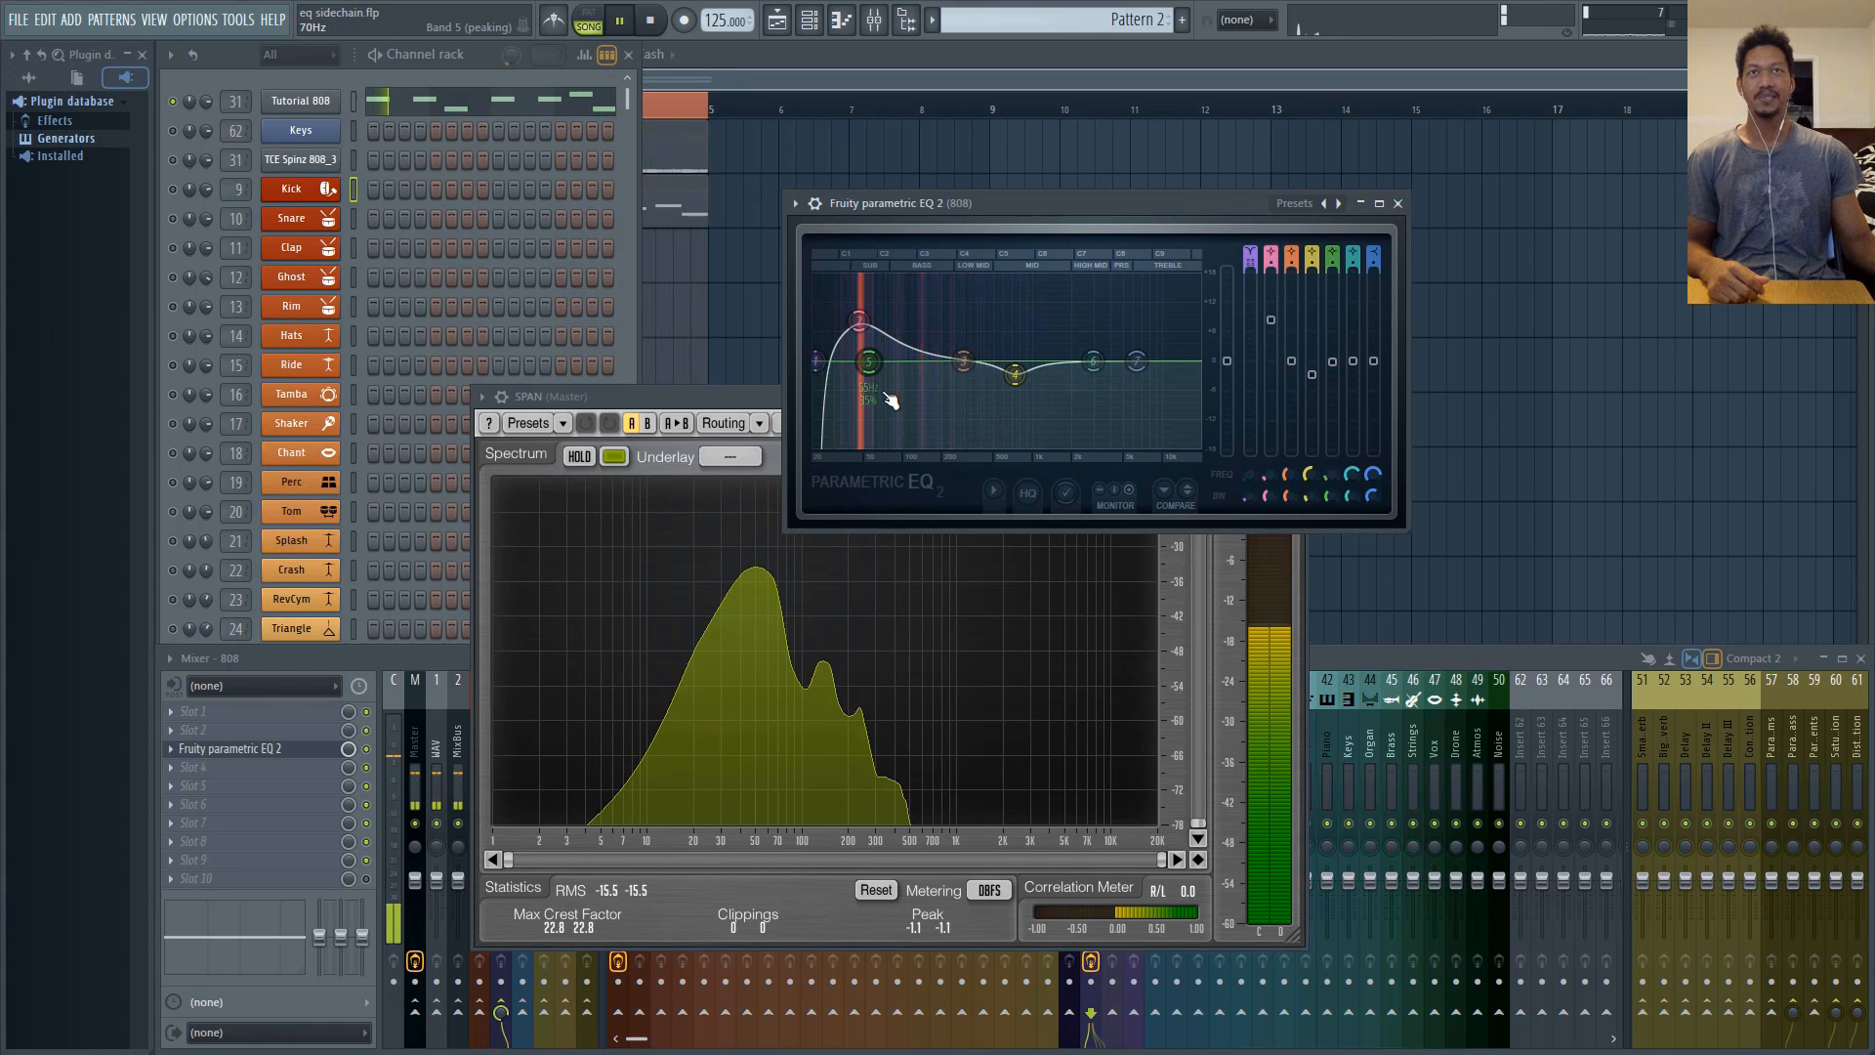
{"action": "left_click", "coordinate": [821, 363]}
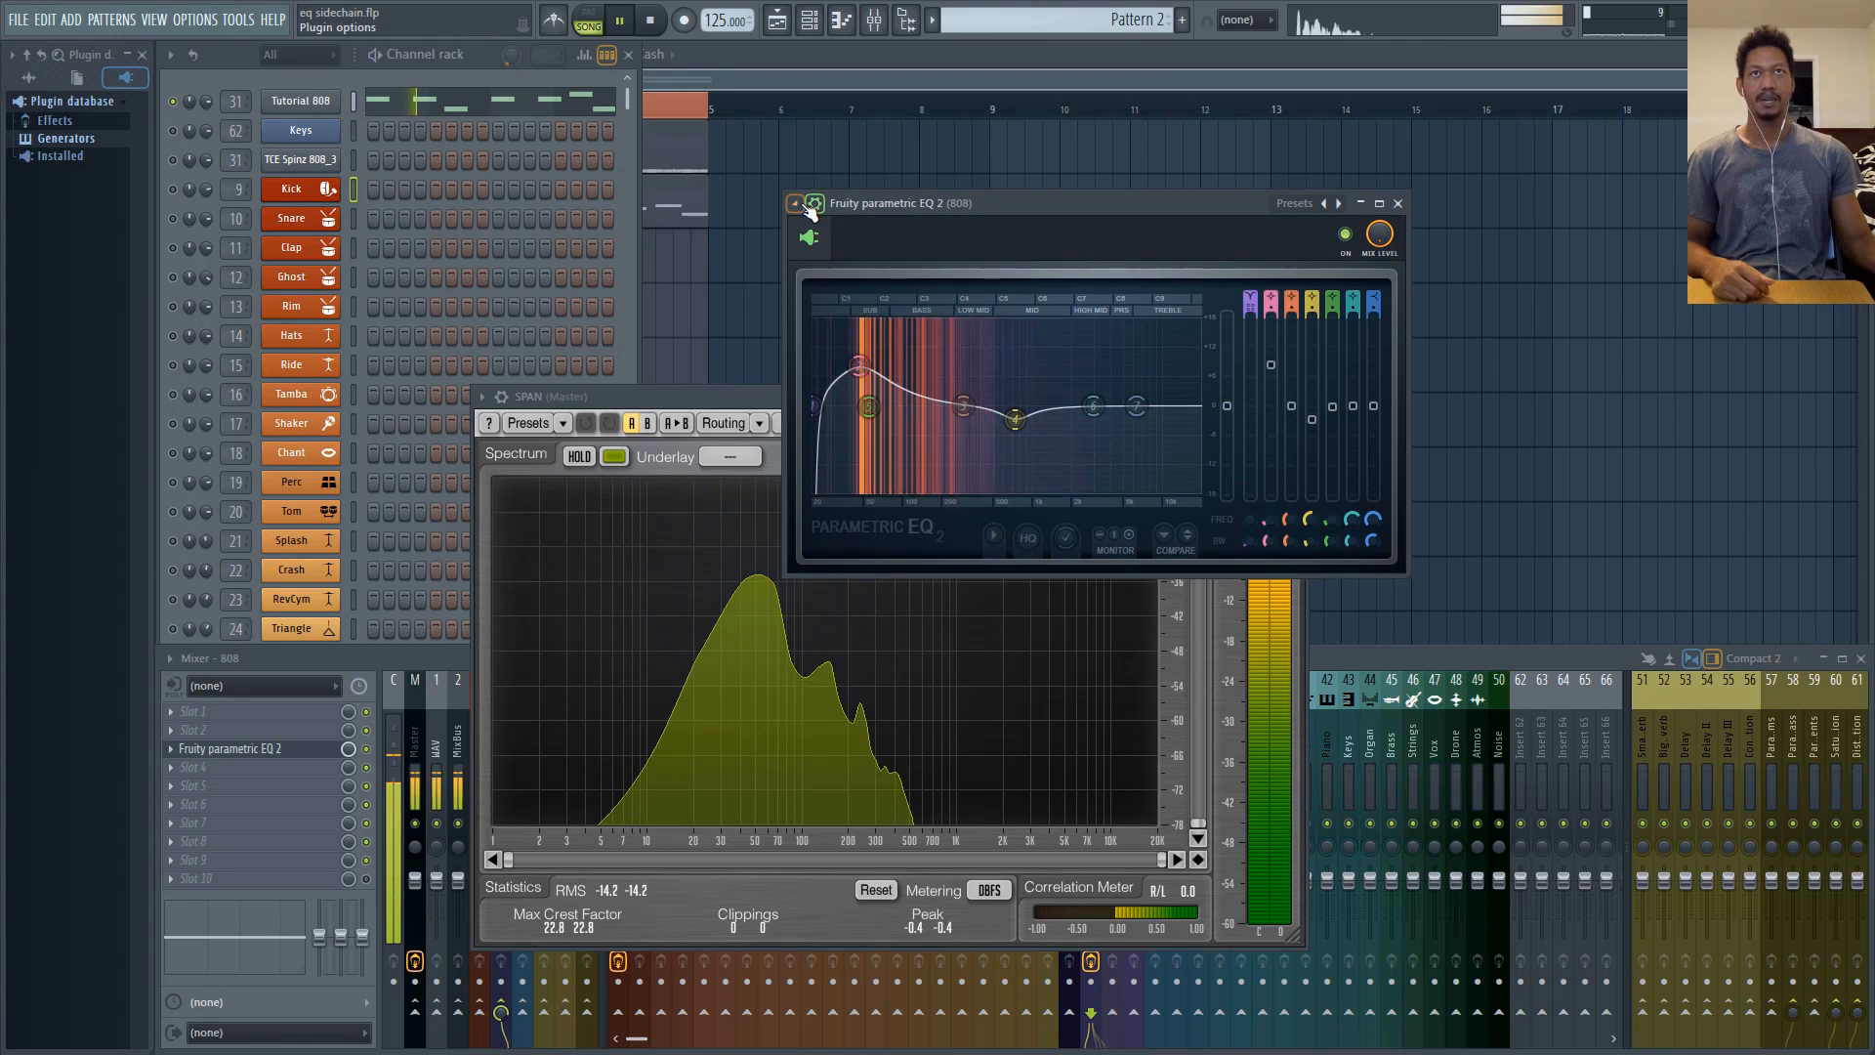
- Copy the EQ with its settings into effect slot 4 of the 808 track using Save preset as, and stop playback
{"action": "left_click", "coordinate": [796, 204]}
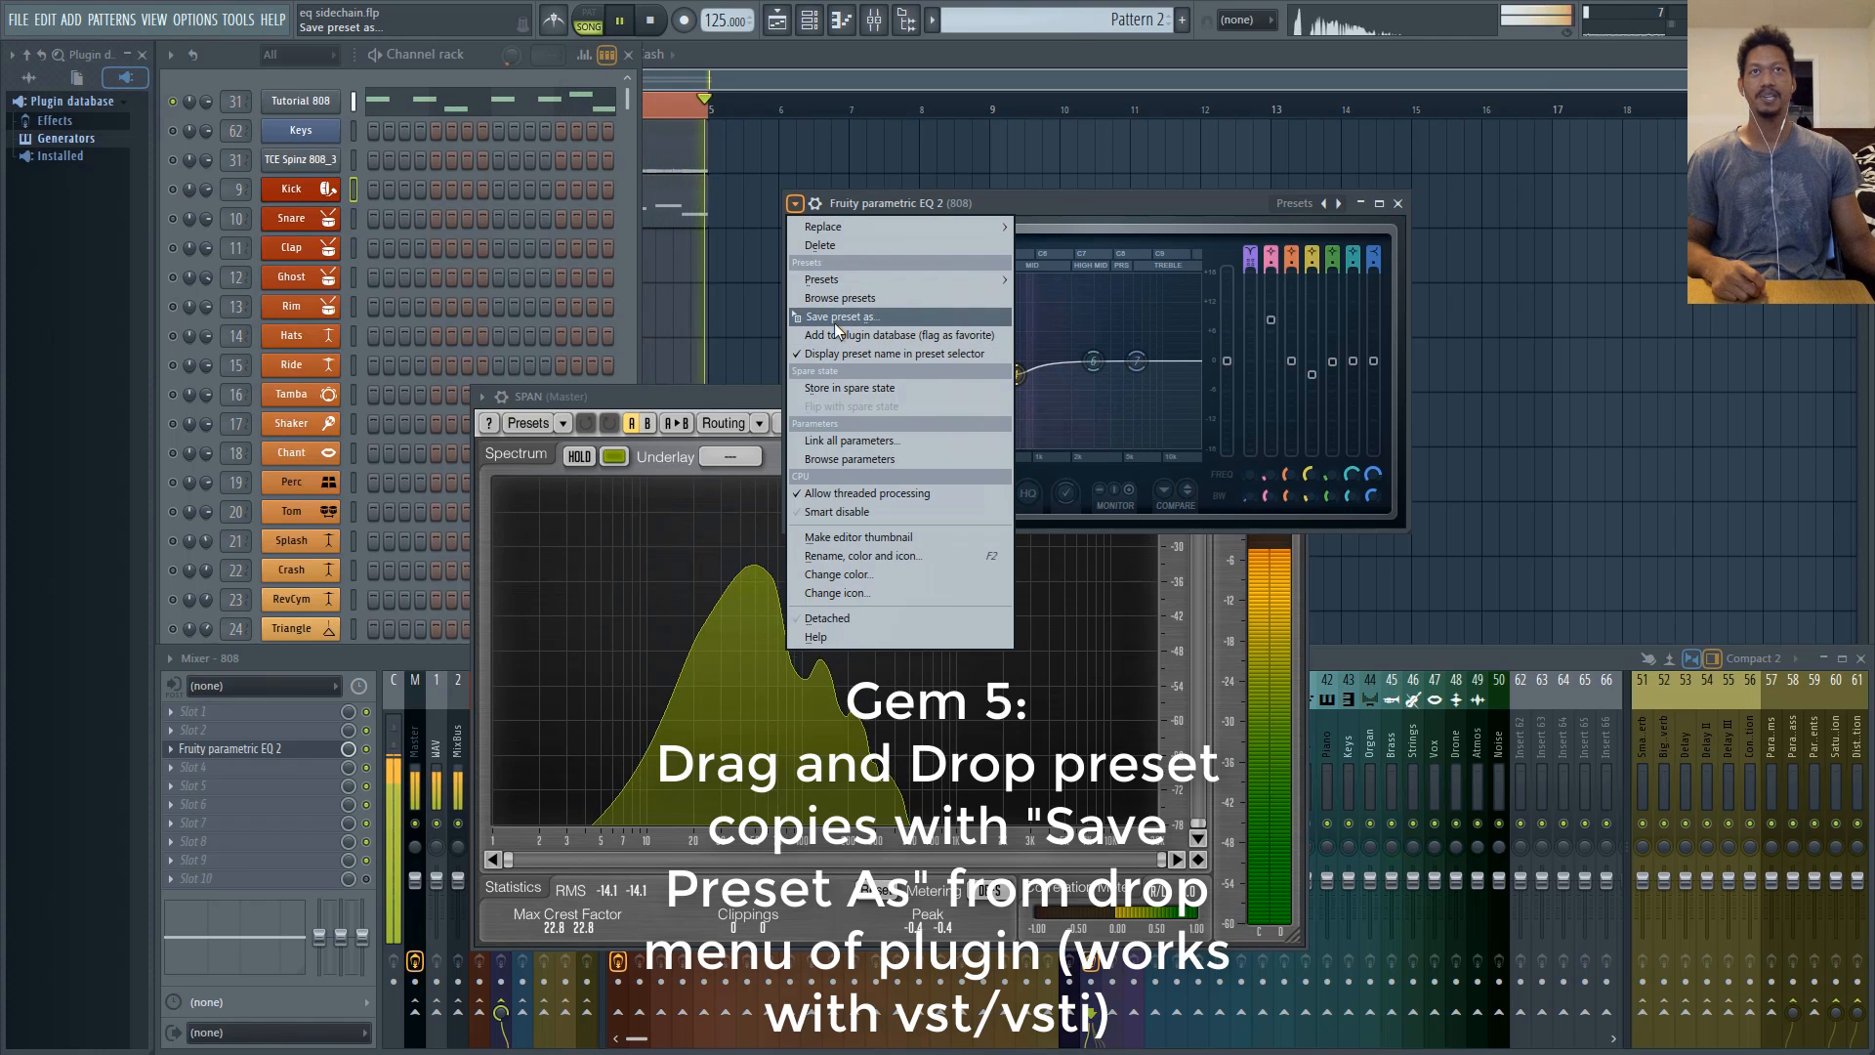
{"action": "left_click_drag", "start_coordinate": [827, 319], "coordinate": [196, 772]}
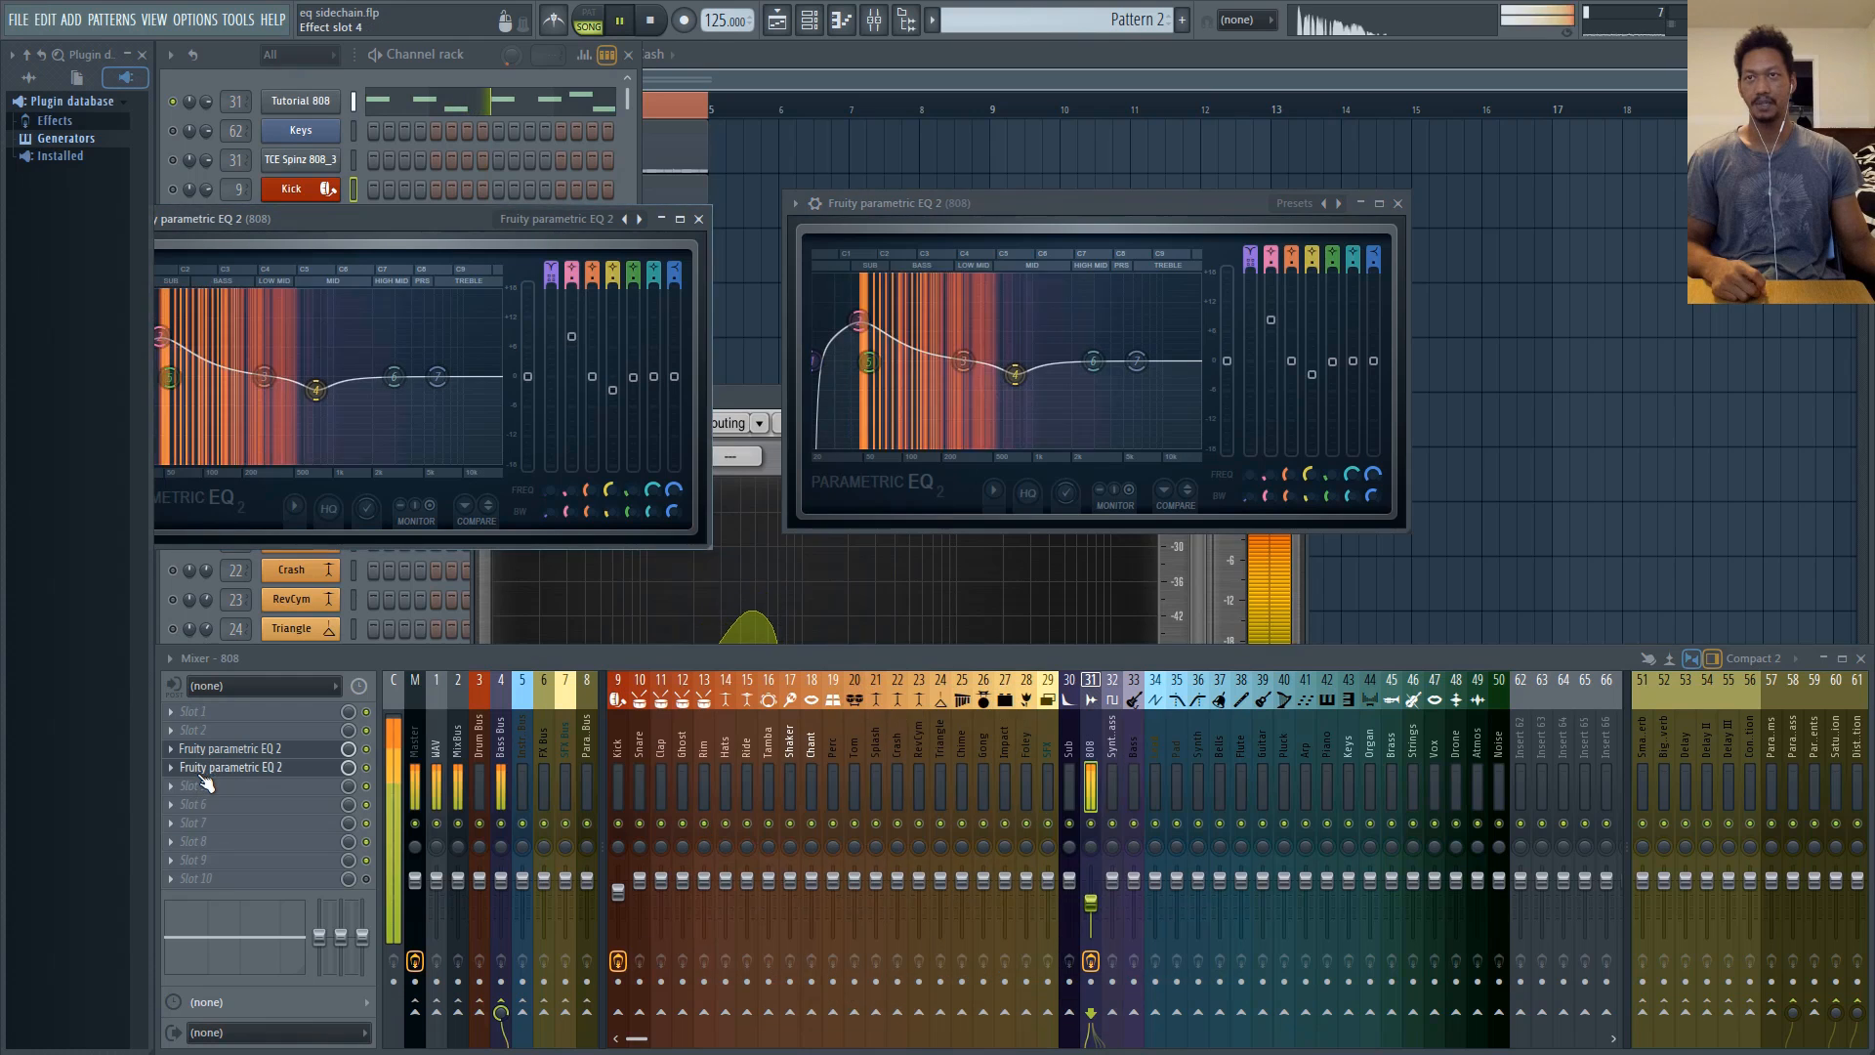
{"action": "left_click_drag", "start_coordinate": [375, 226], "coordinate": [900, 246]}
{"action": "key", "text": "space"}
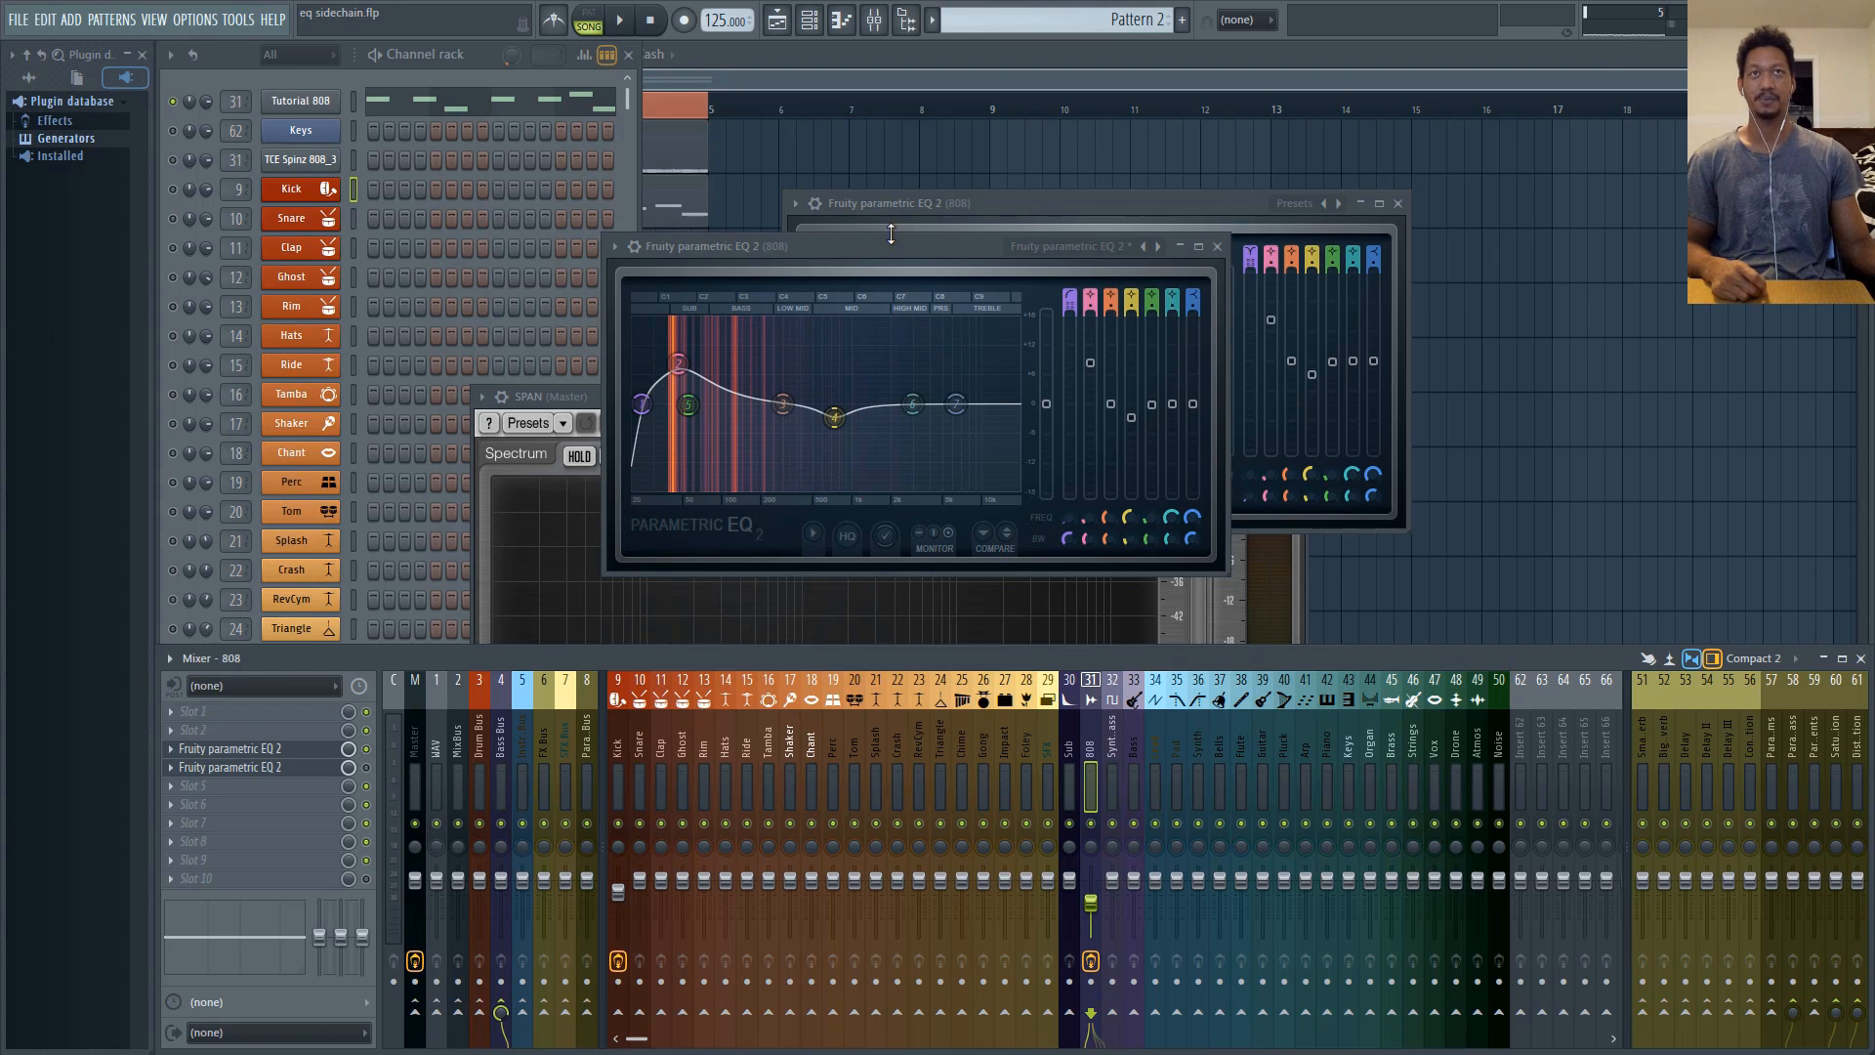
- Separate the two 808 EQ windows to compare their band 1 low-end curves
{"action": "left_click_drag", "start_coordinate": [890, 246], "coordinate": [670, 297]}
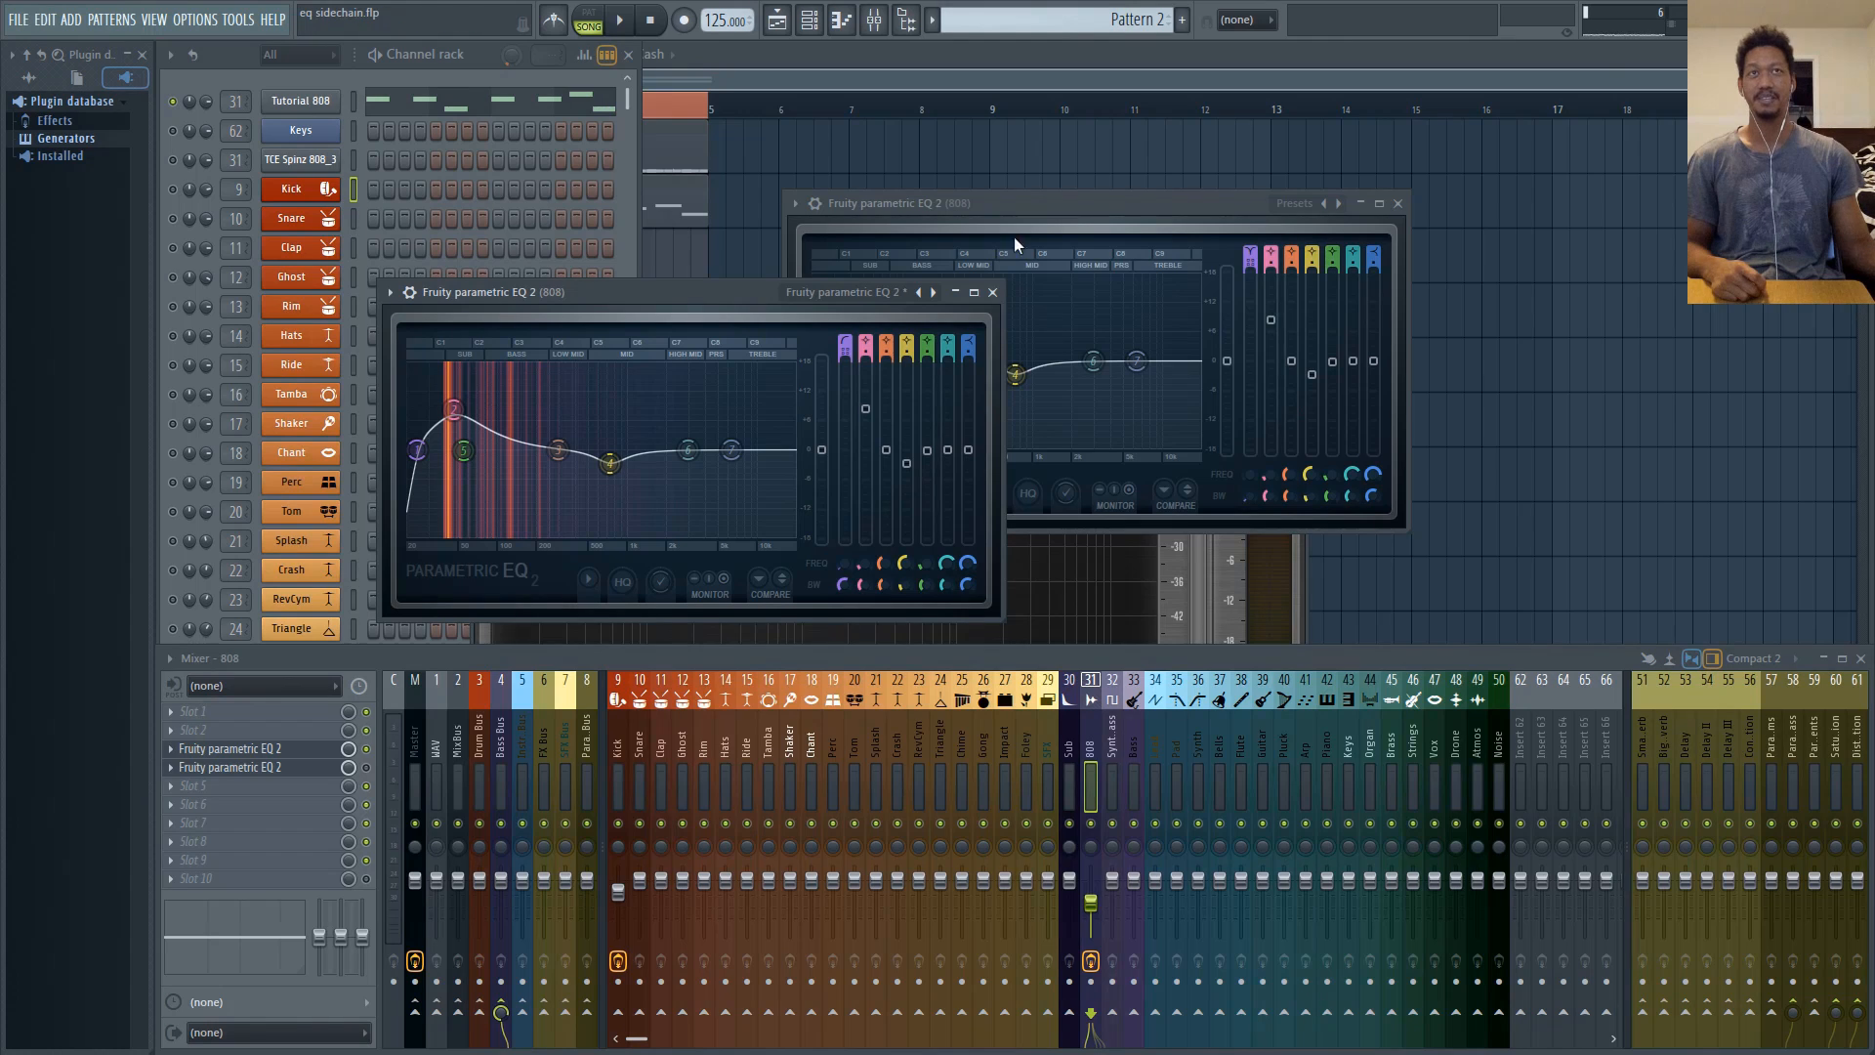
{"action": "left_click_drag", "start_coordinate": [1047, 214], "coordinate": [1223, 211]}
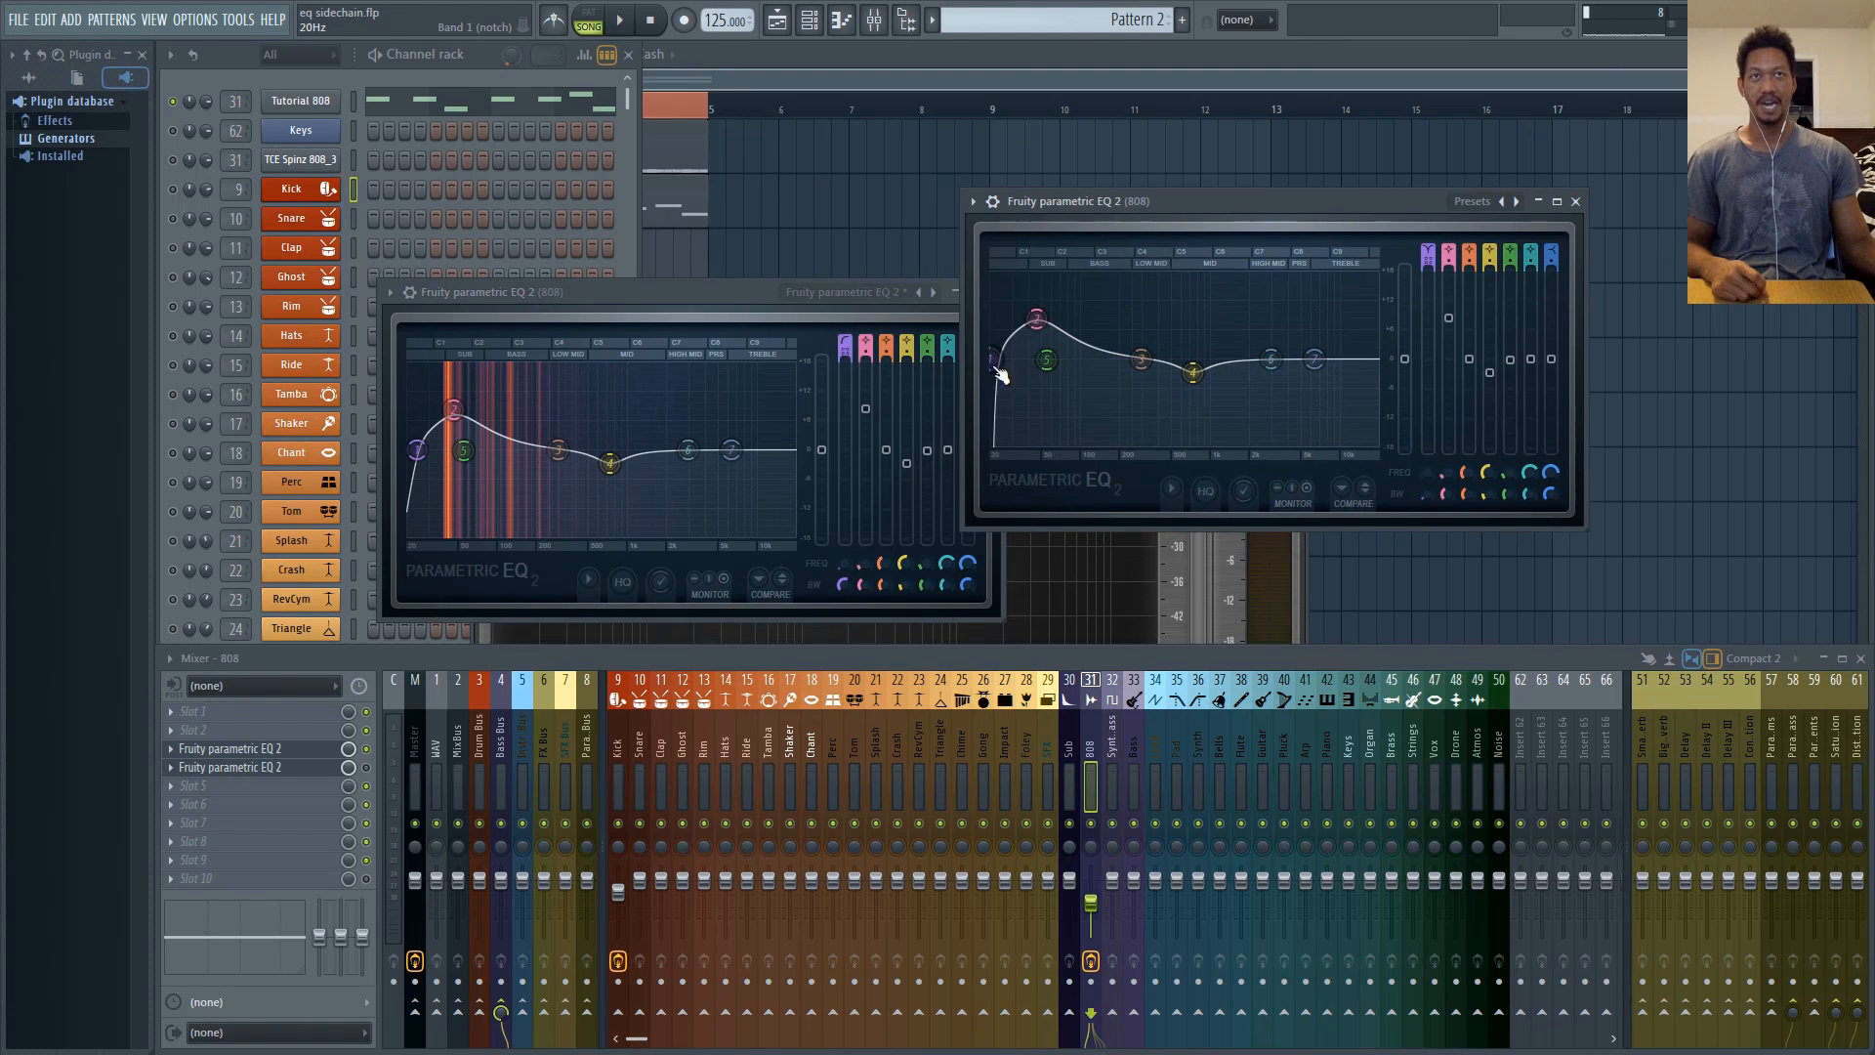
{"action": "left_click_drag", "start_coordinate": [999, 374], "coordinate": [1008, 364]}
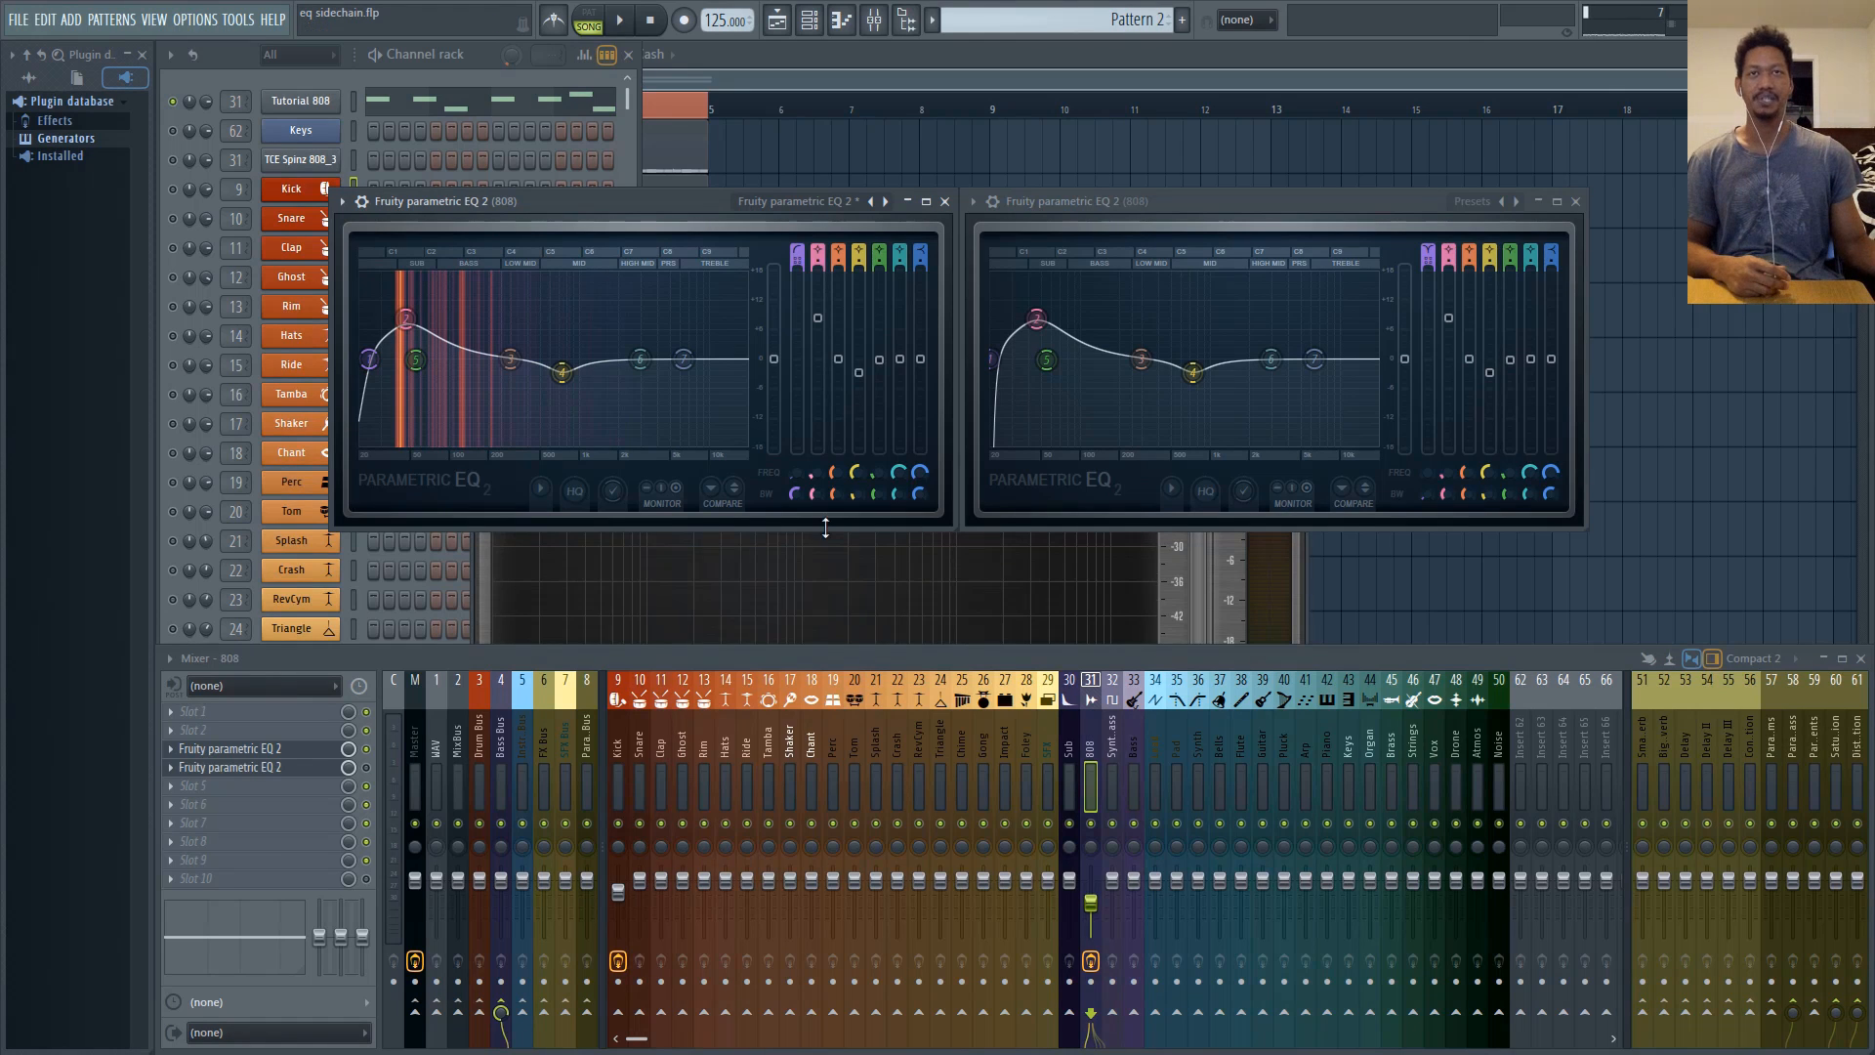
- Reposition the SPAN window and line up the two 808 EQs side by side to compare the high-pass and band-stop curves
{"action": "left_click_drag", "start_coordinate": [646, 185], "coordinate": [1357, 342]}
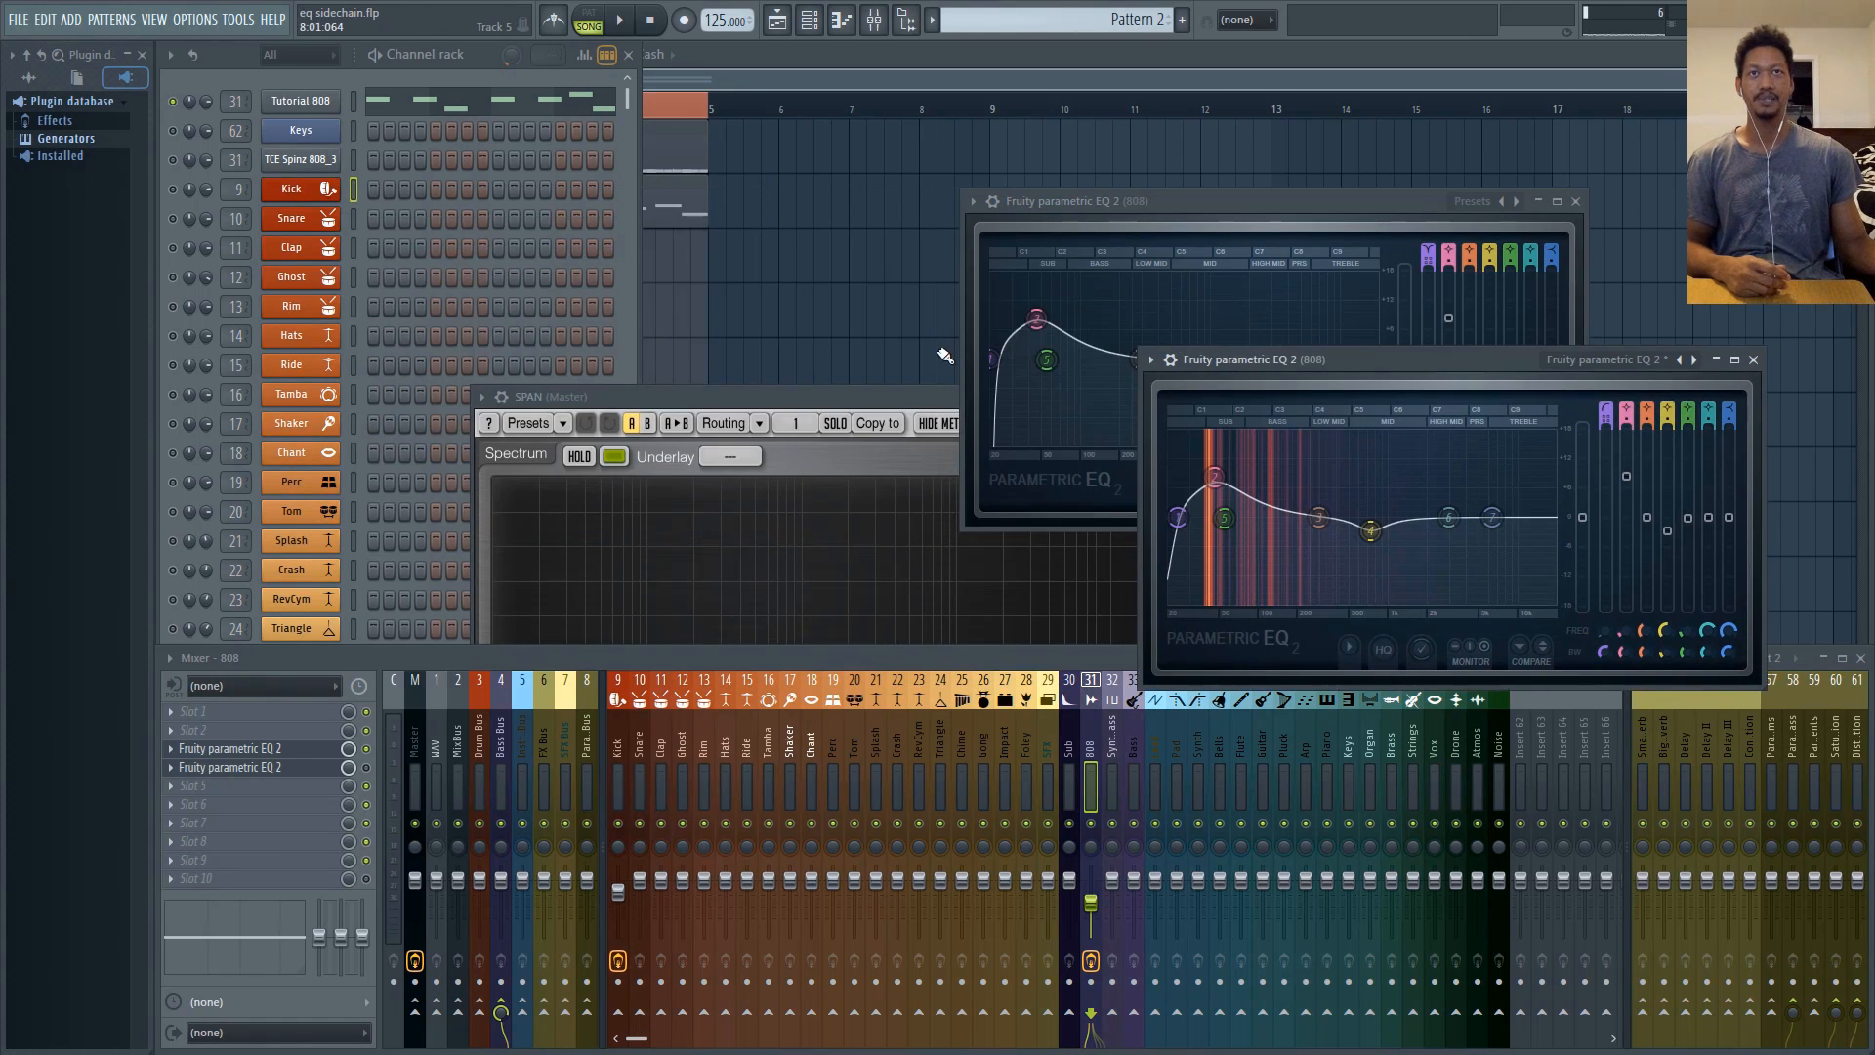
{"action": "left_click_drag", "start_coordinate": [887, 394], "coordinate": [828, 232]}
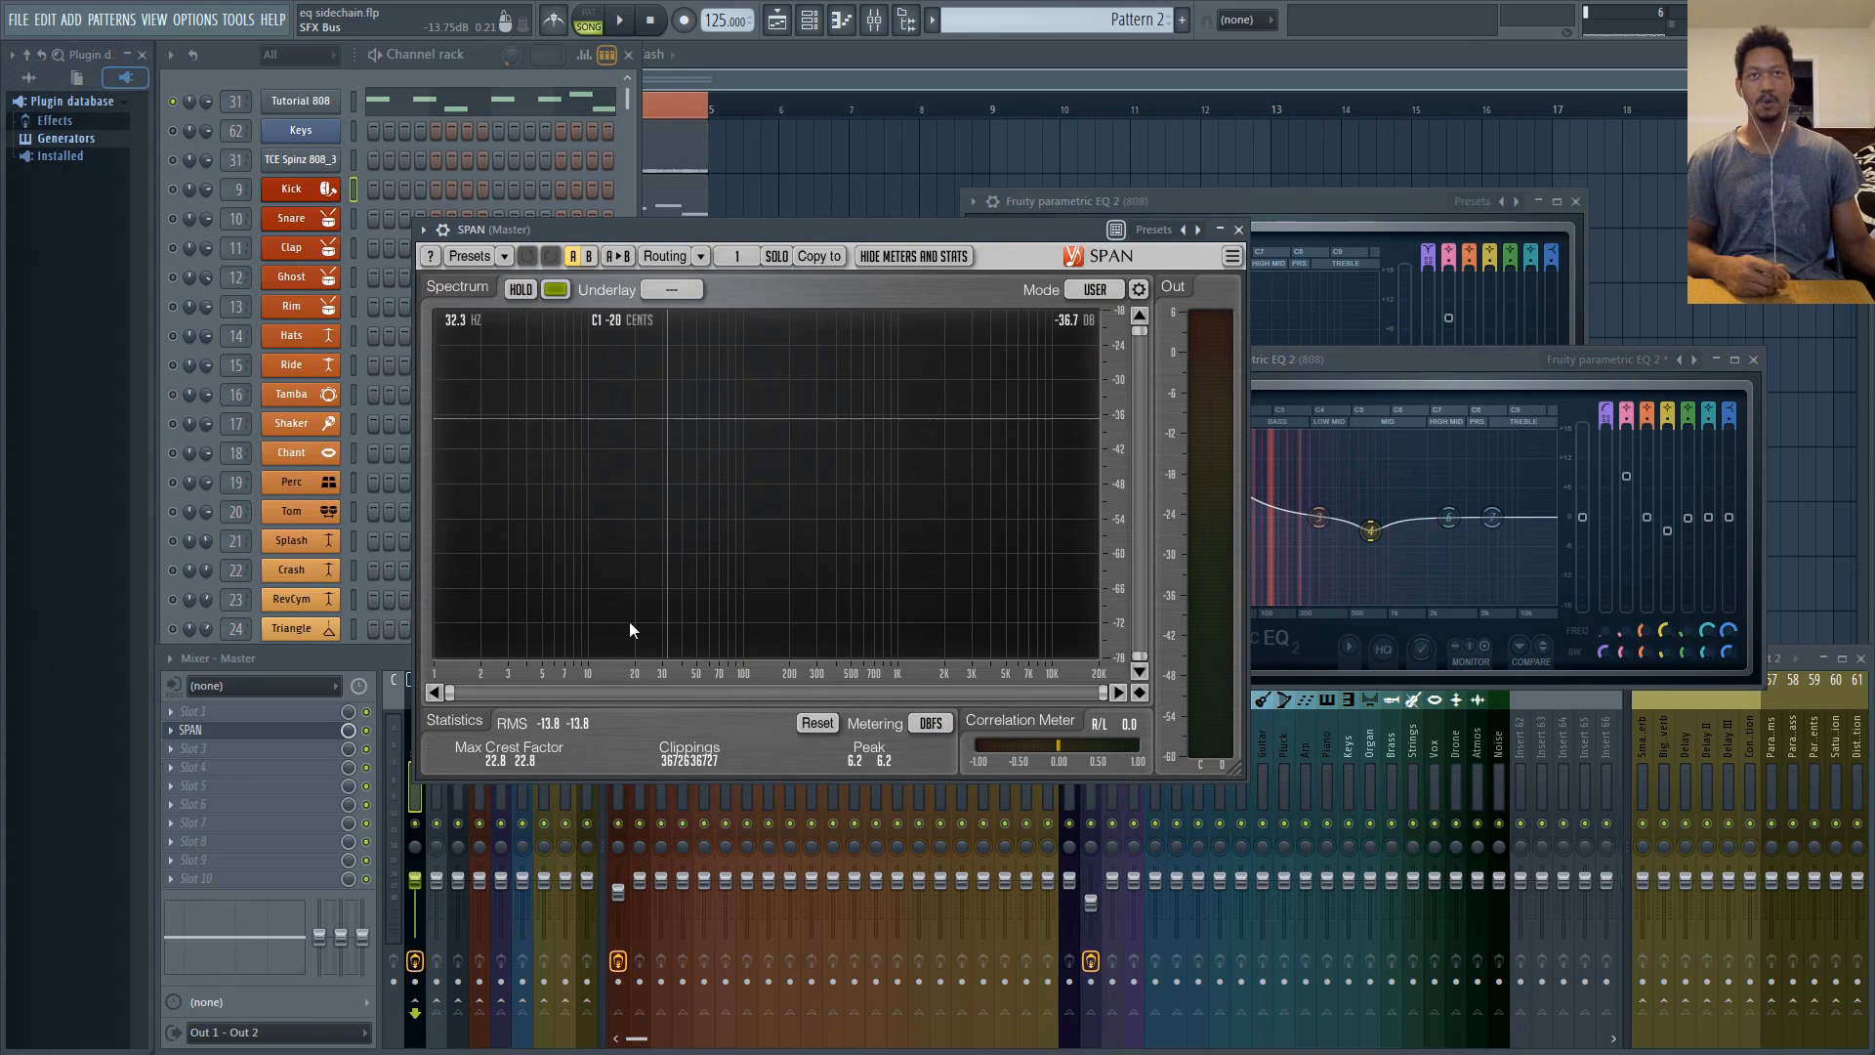
{"action": "left_click", "coordinate": [1291, 205]}
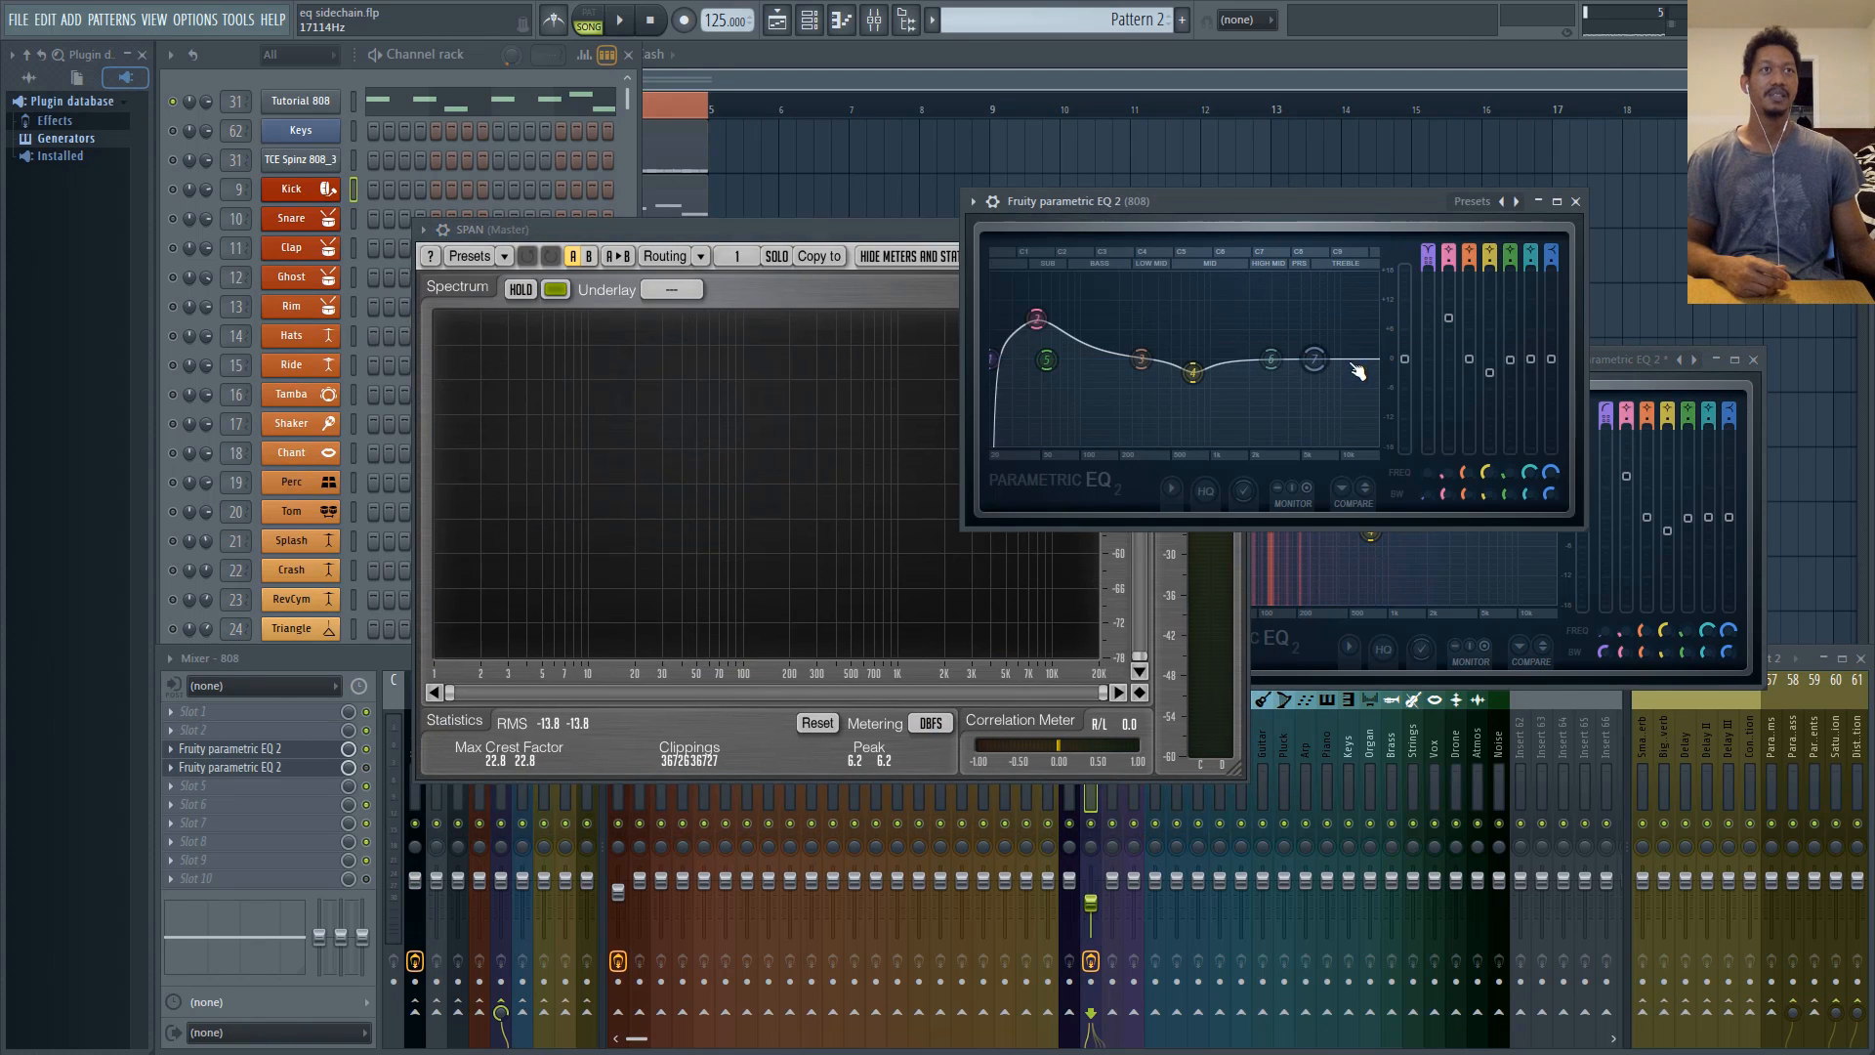
{"action": "left_click", "coordinate": [1481, 358]}
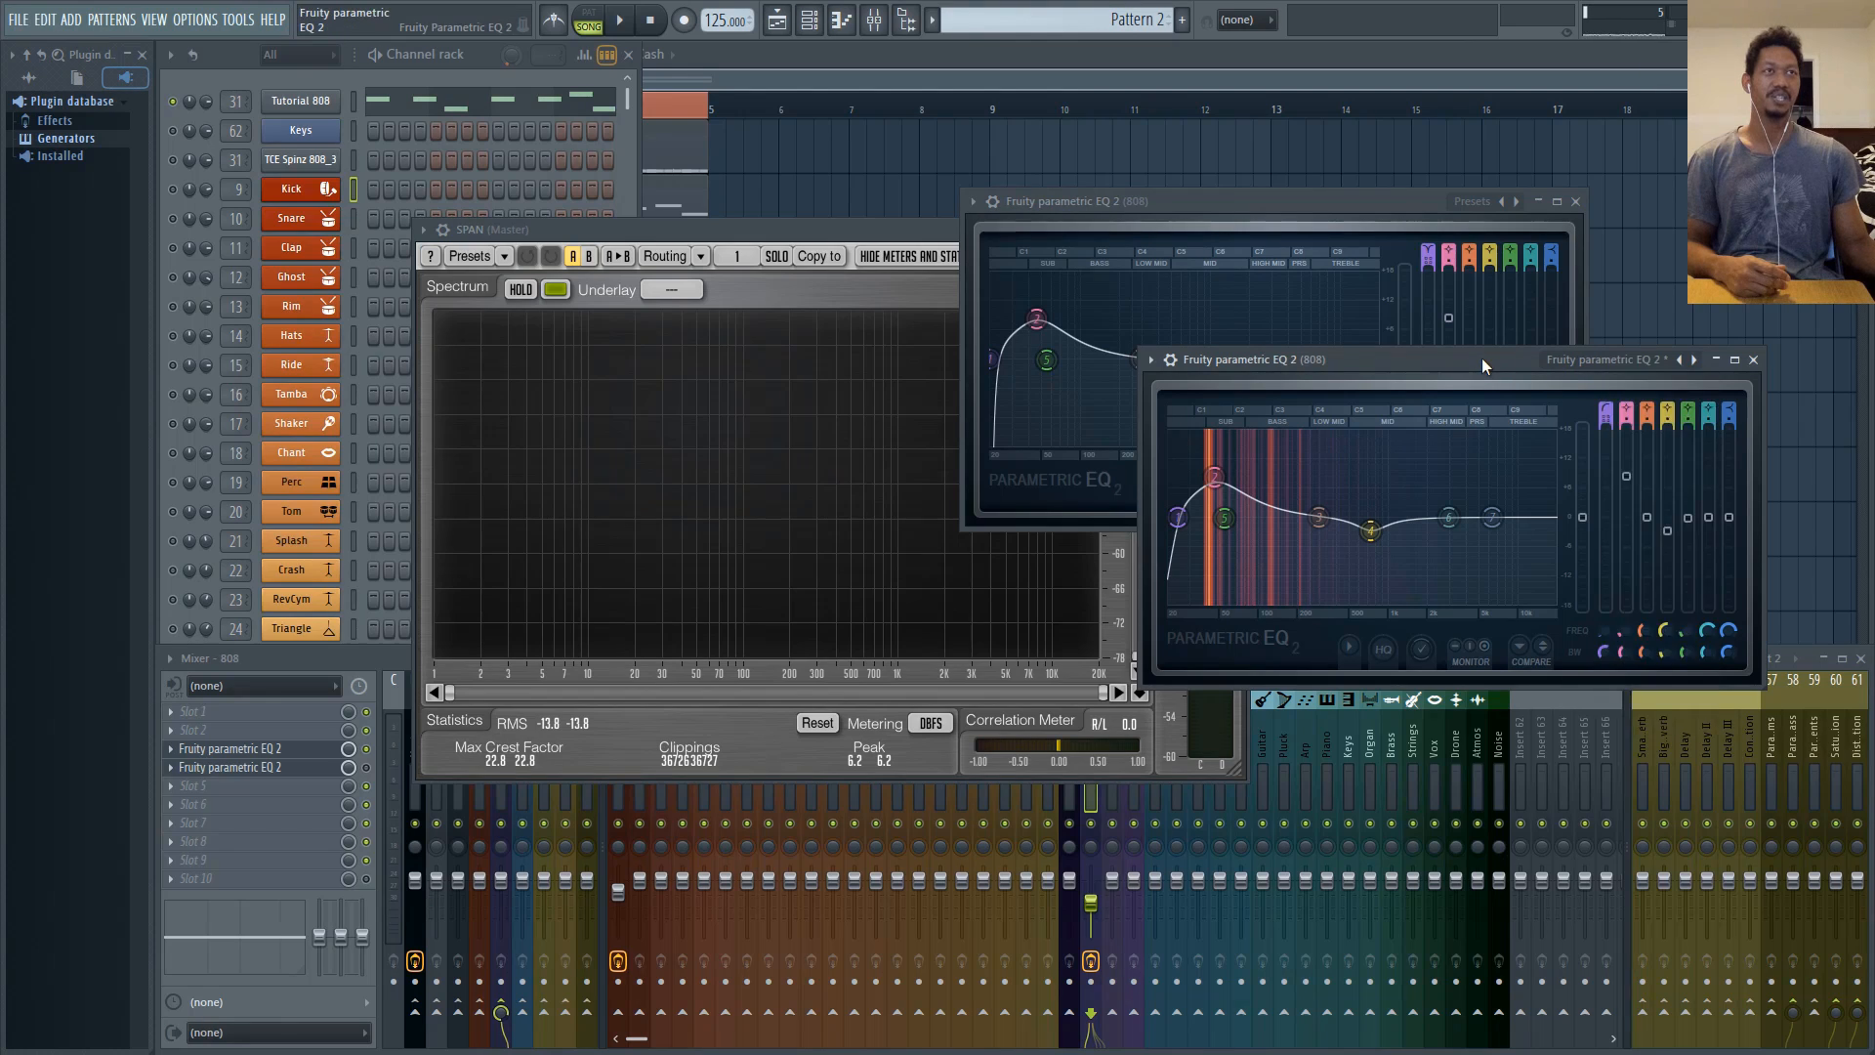
{"action": "double_click", "coordinate": [1481, 357]}
{"action": "double_click", "coordinate": [1268, 51]}
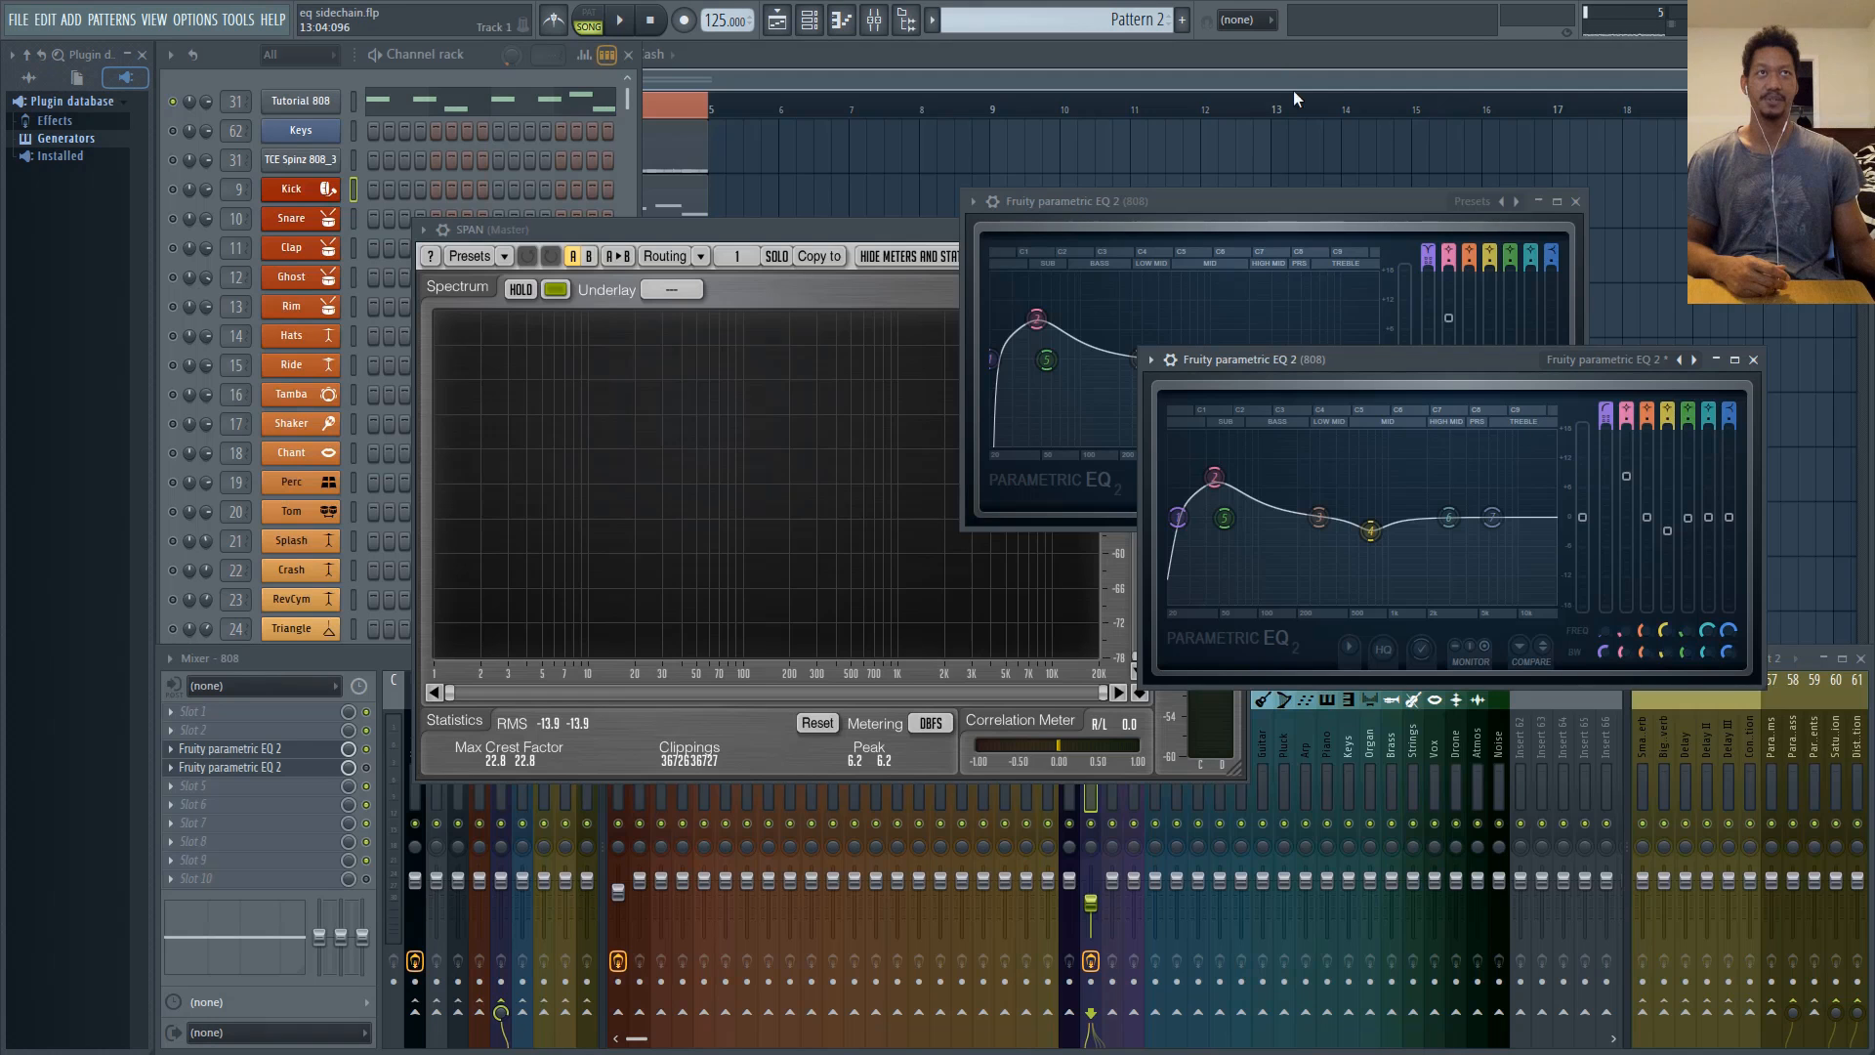
{"action": "left_click_drag", "start_coordinate": [1435, 356], "coordinate": [627, 196]}
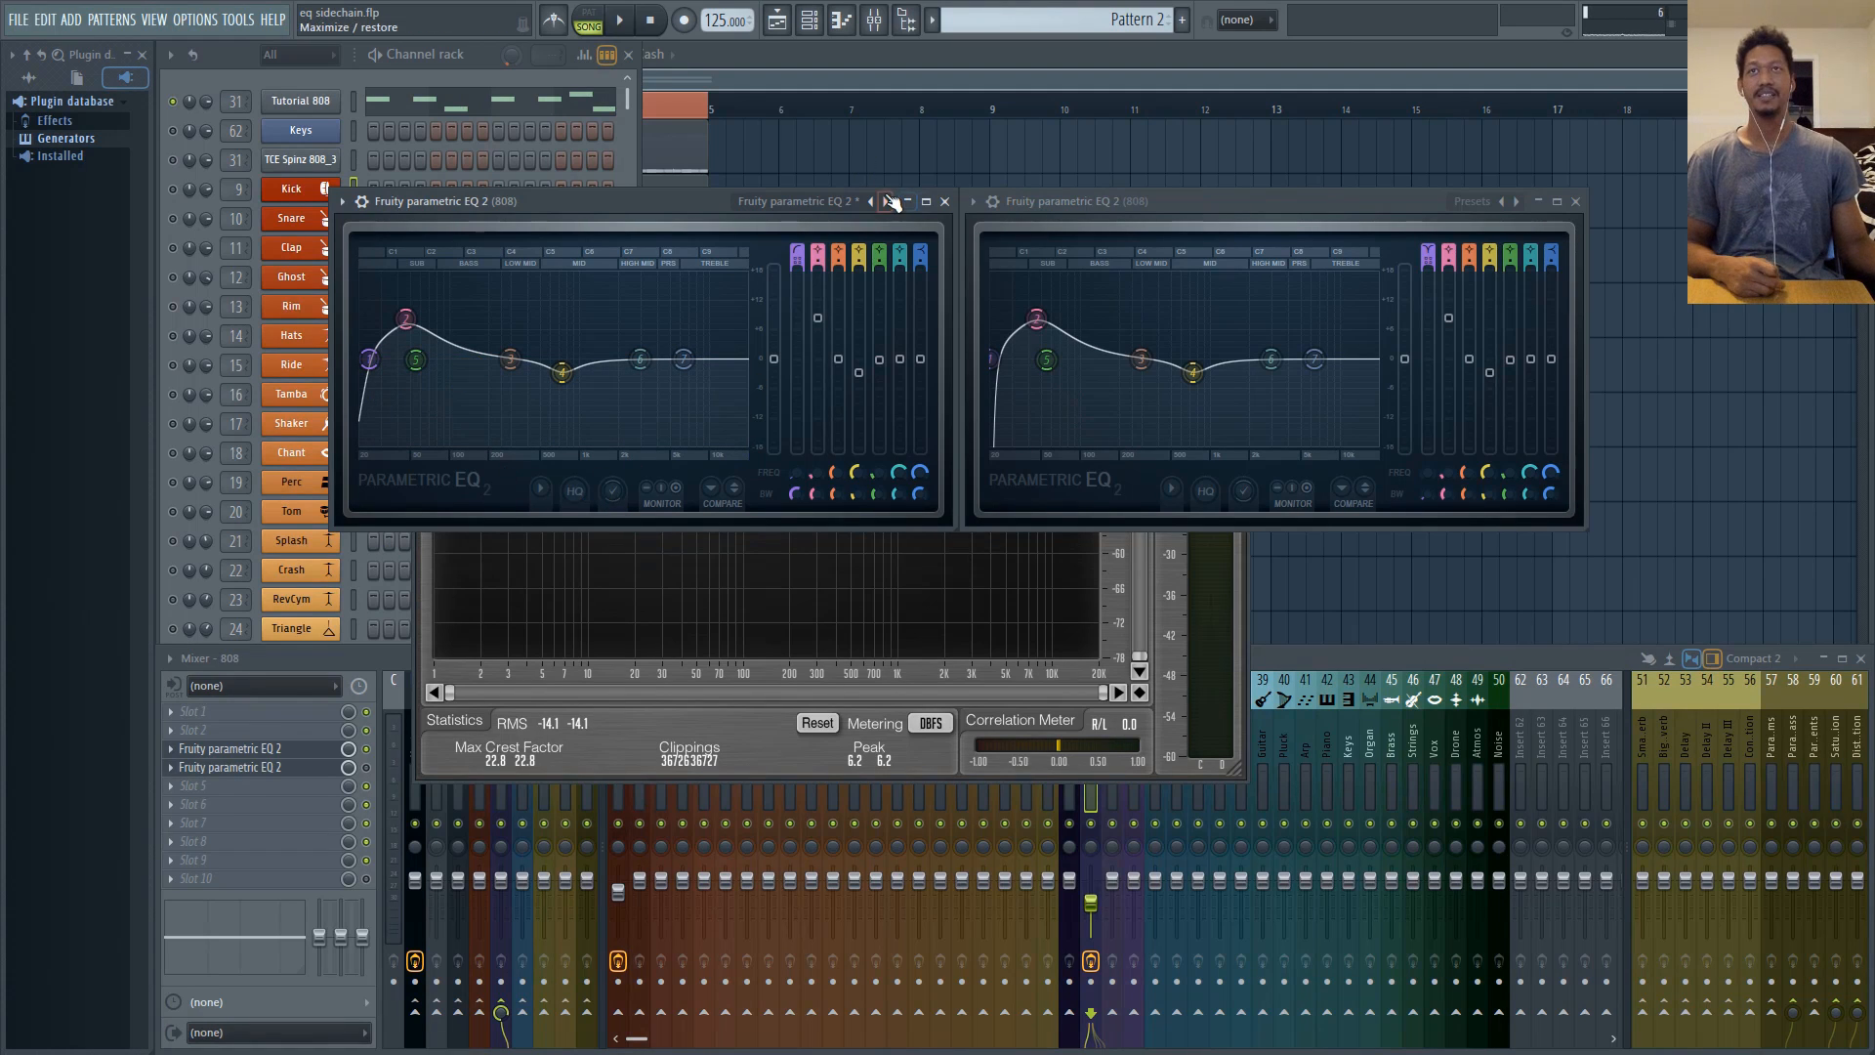
- Close the slot 4 EQ window and change band 1 of the slot 3 EQ to Peaking
{"action": "left_click", "coordinate": [944, 202]}
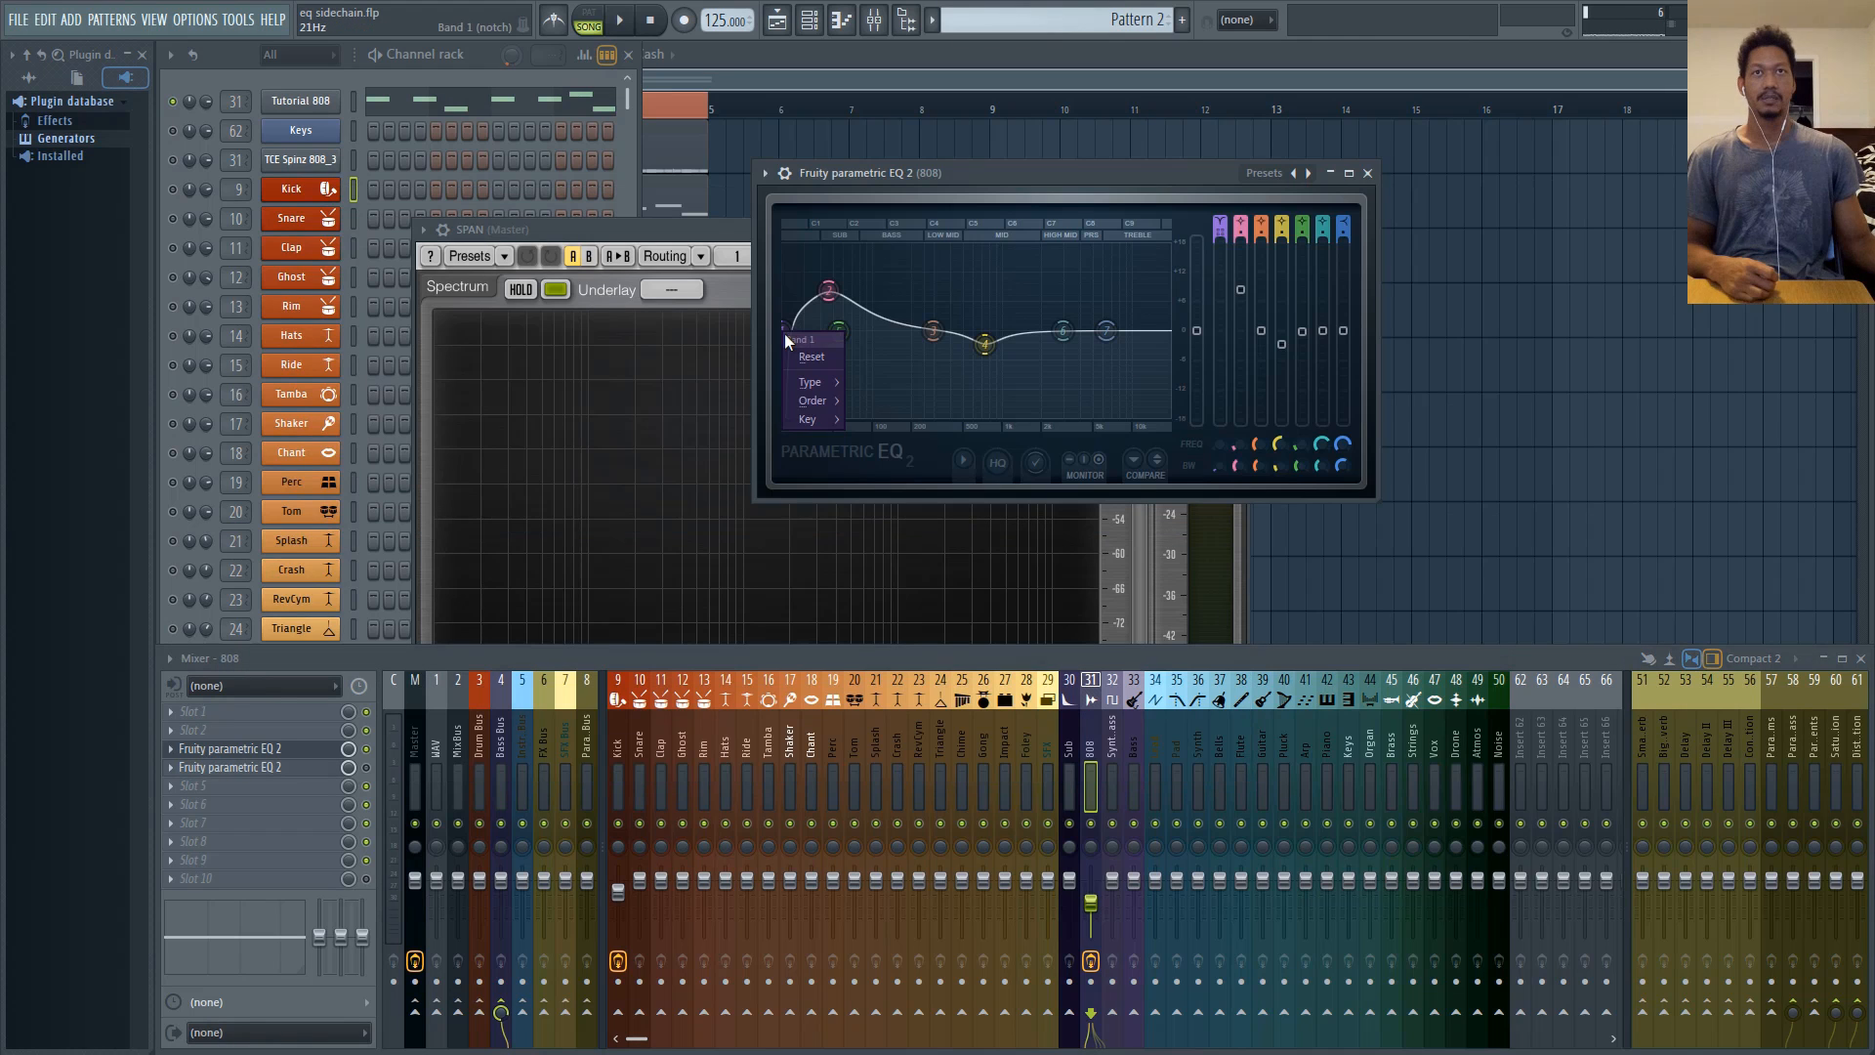
{"action": "right_click", "coordinate": [783, 332]}
{"action": "mouse_move", "coordinate": [808, 386]}
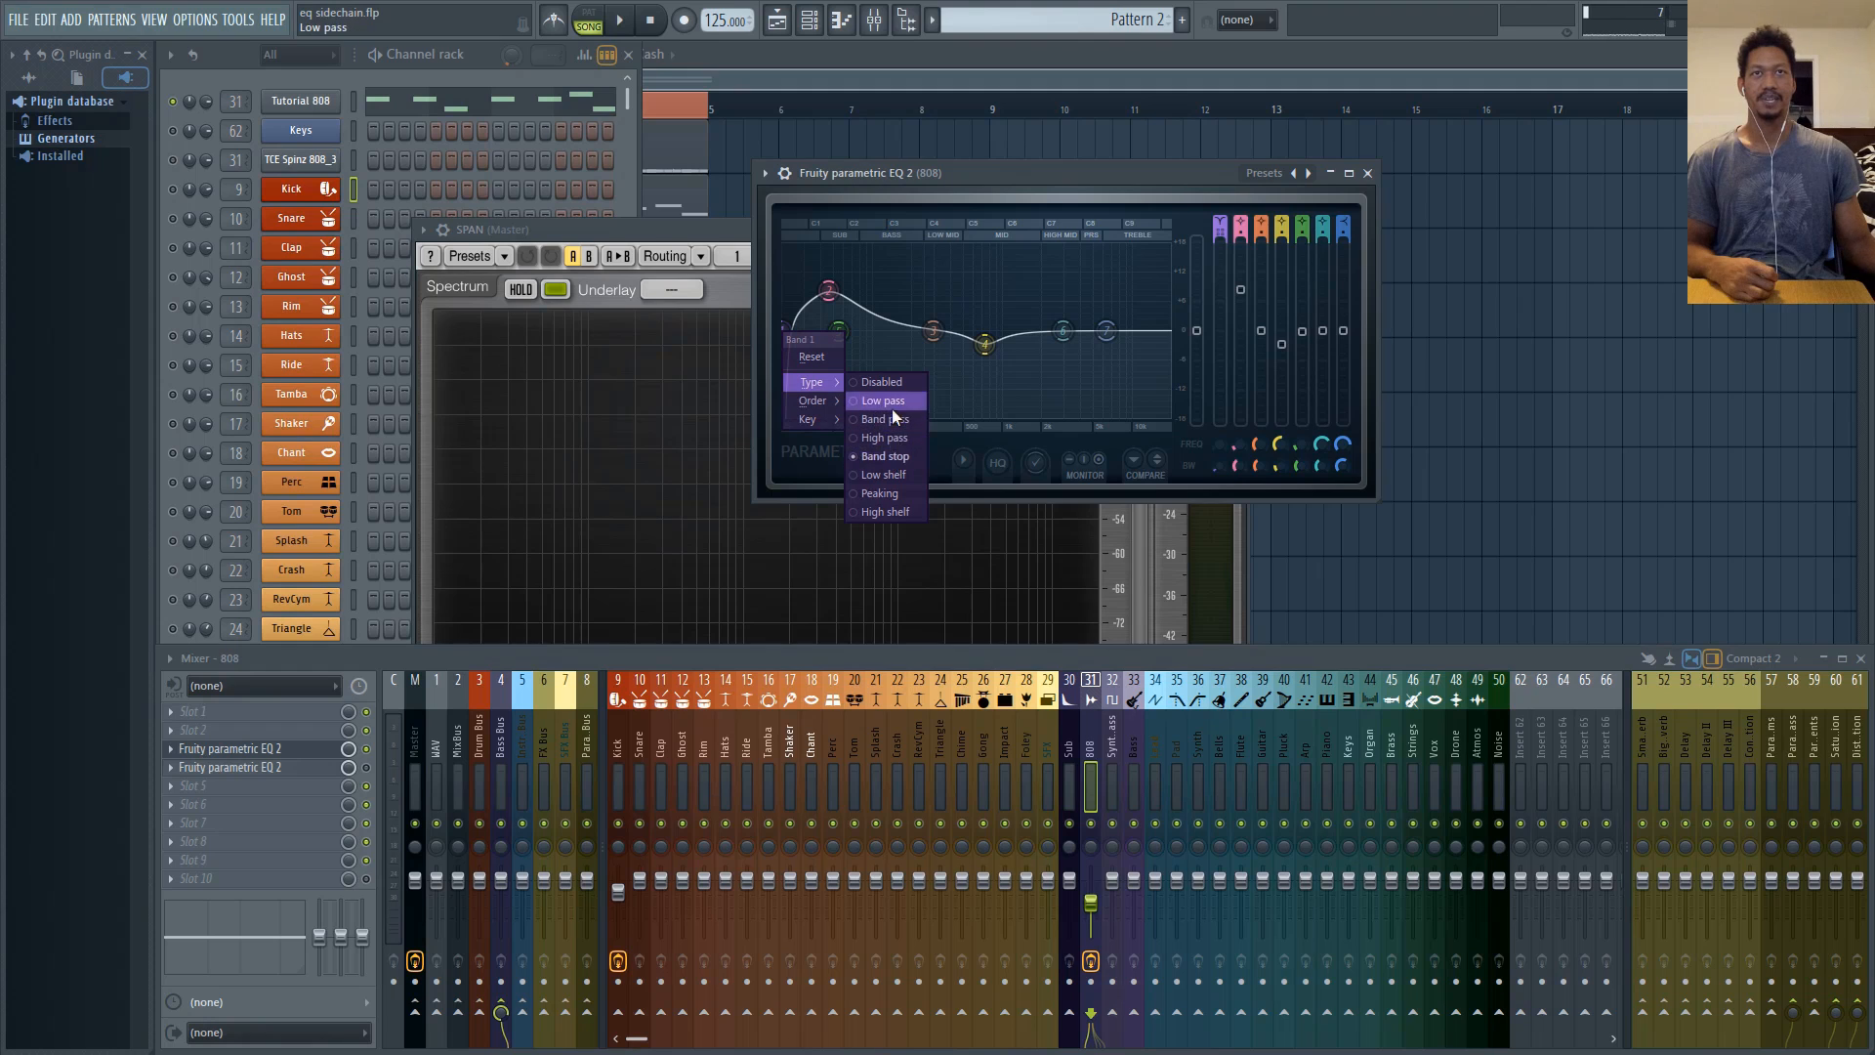
{"action": "left_click", "coordinate": [885, 490]}
- Pull band 1's peak down to nearly the lowest gain at the low end, and raise it to a moderate cut
{"action": "left_click_drag", "start_coordinate": [783, 332], "coordinate": [784, 416]}
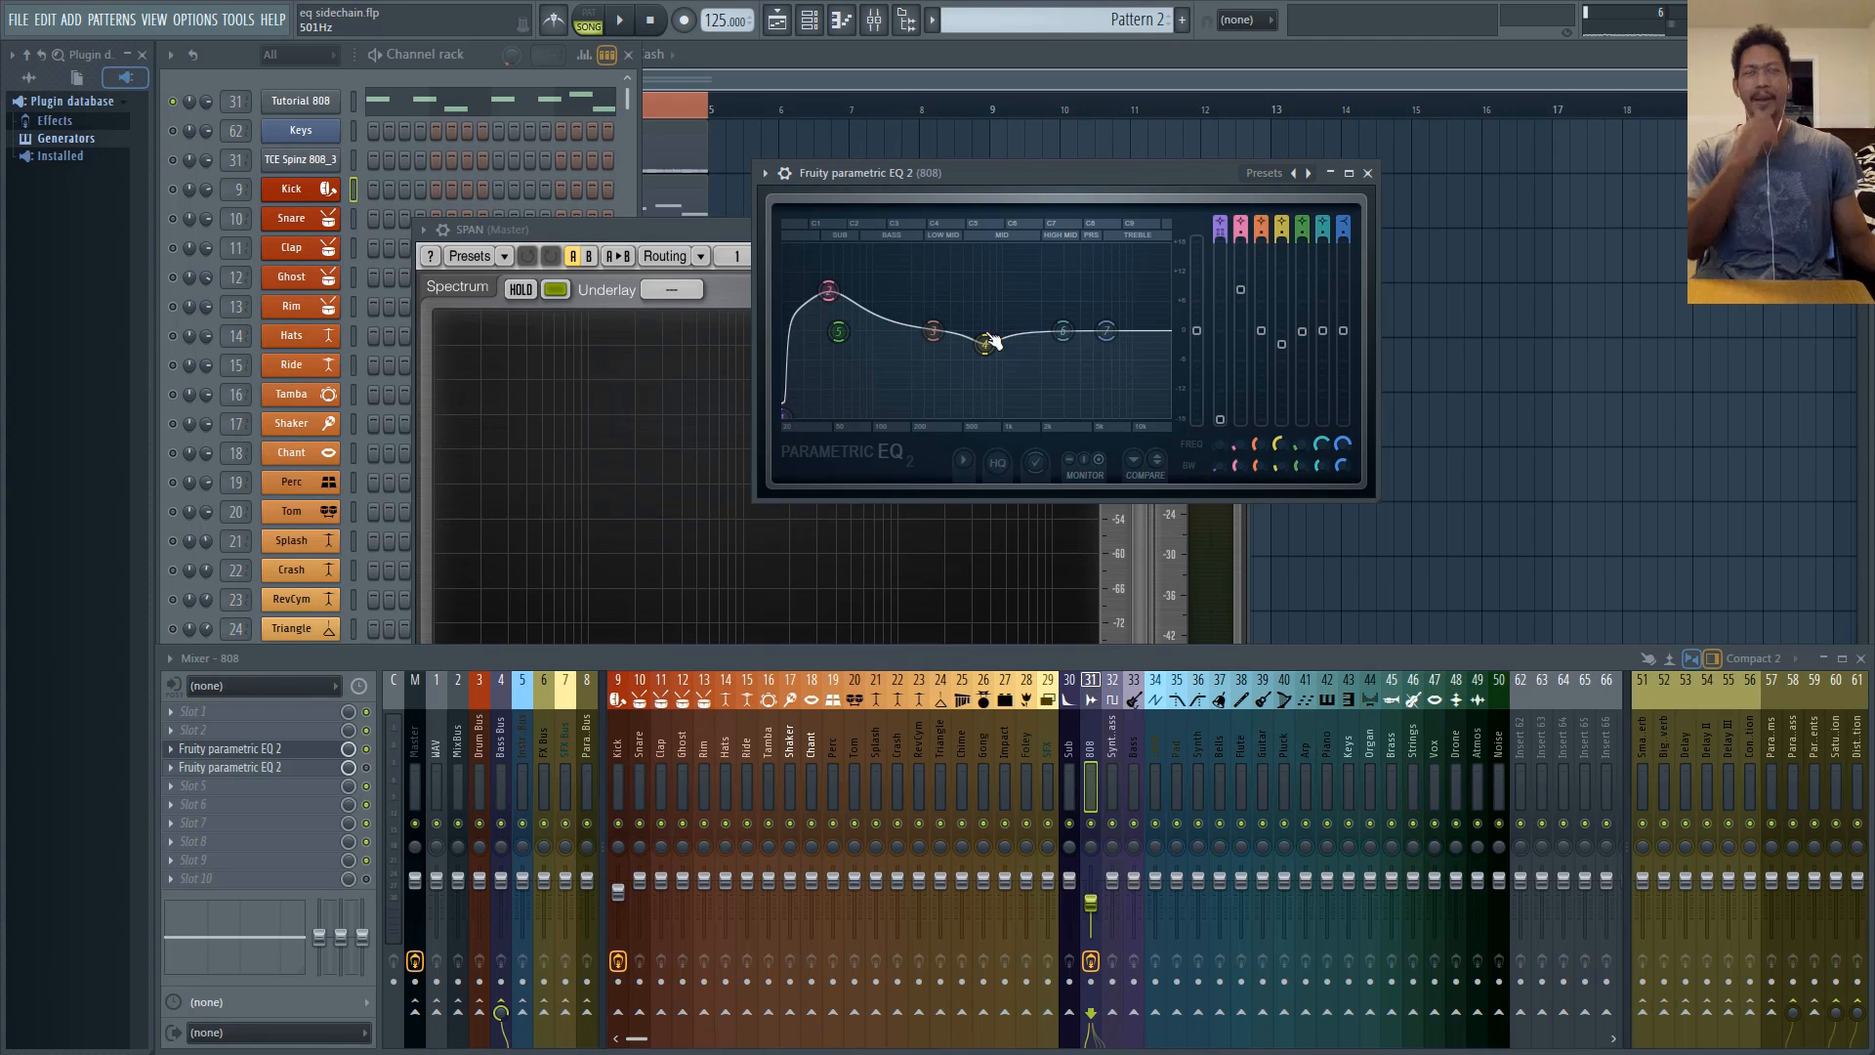
{"action": "left_click_drag", "start_coordinate": [789, 418], "coordinate": [784, 419]}
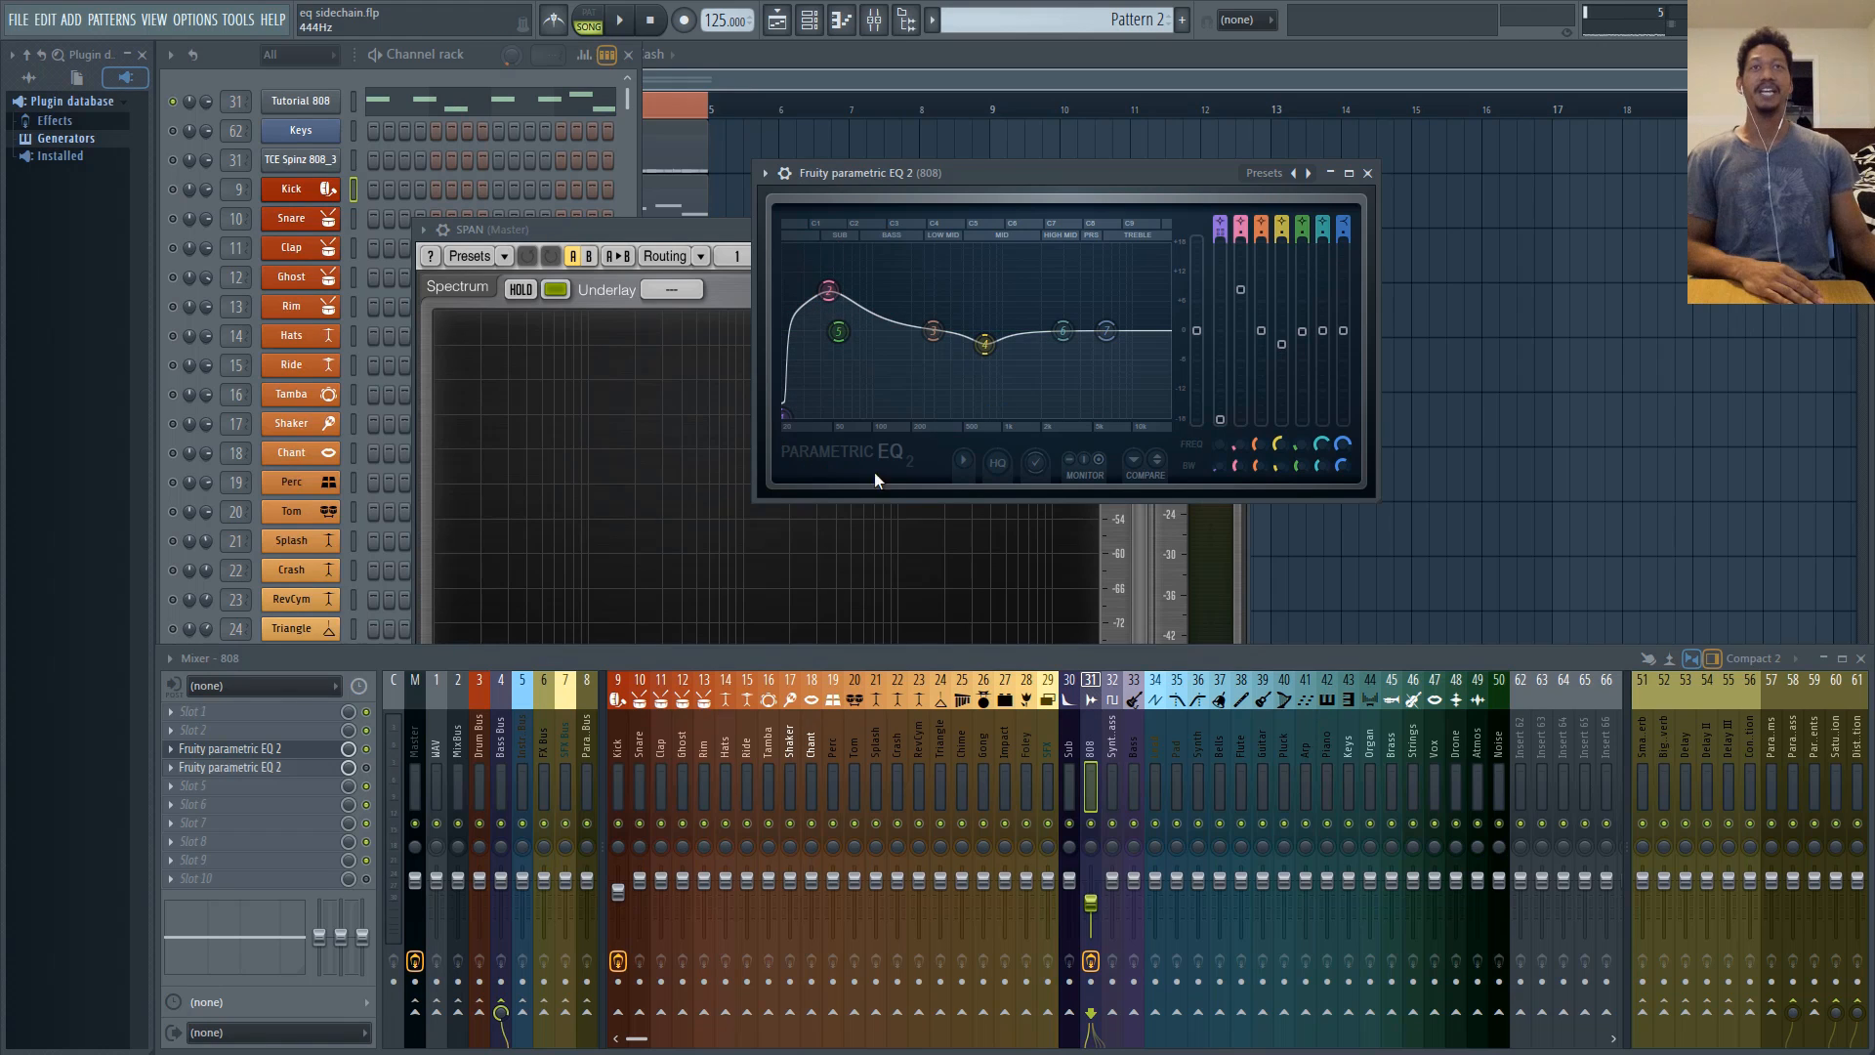
{"action": "left_click_drag", "start_coordinate": [789, 418], "coordinate": [785, 377]}
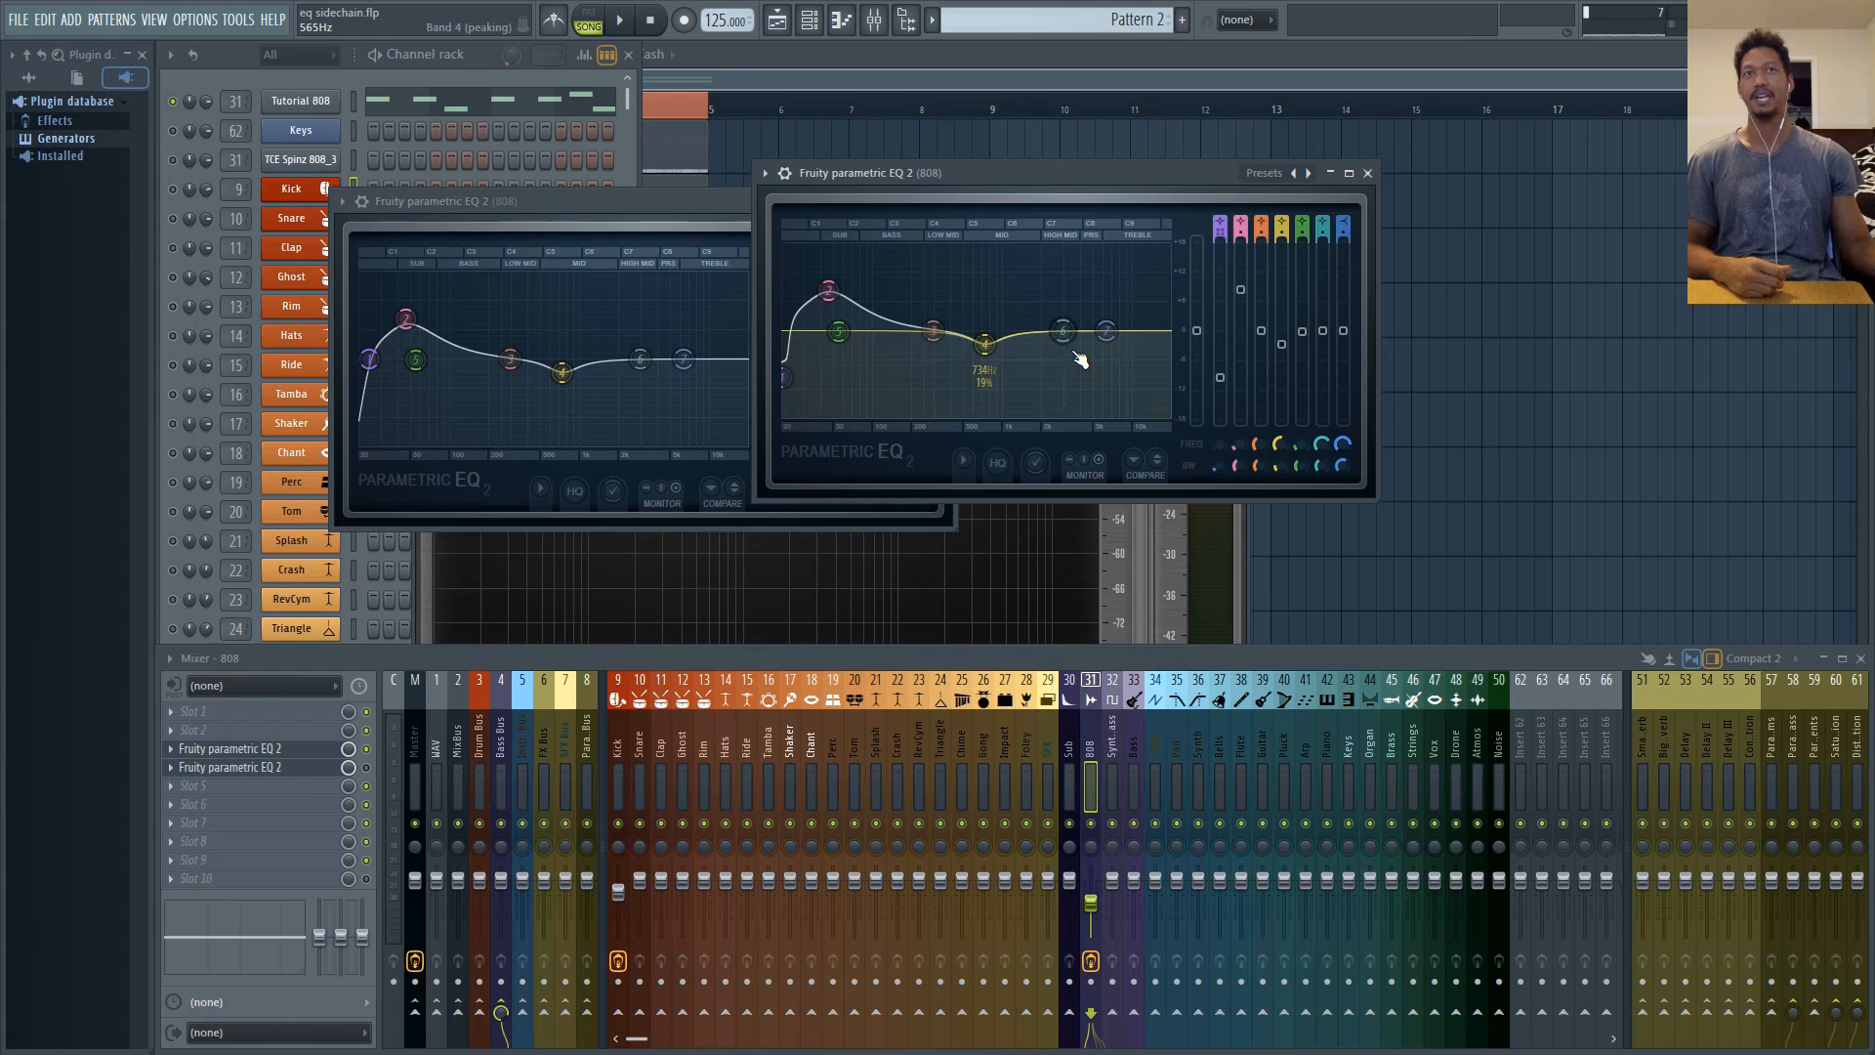
- Put away the peaking EQ window and move the high-pass EQ copy into its place
{"action": "key", "text": "Escape"}
{"action": "left_click_drag", "start_coordinate": [693, 203], "coordinate": [1104, 196]}
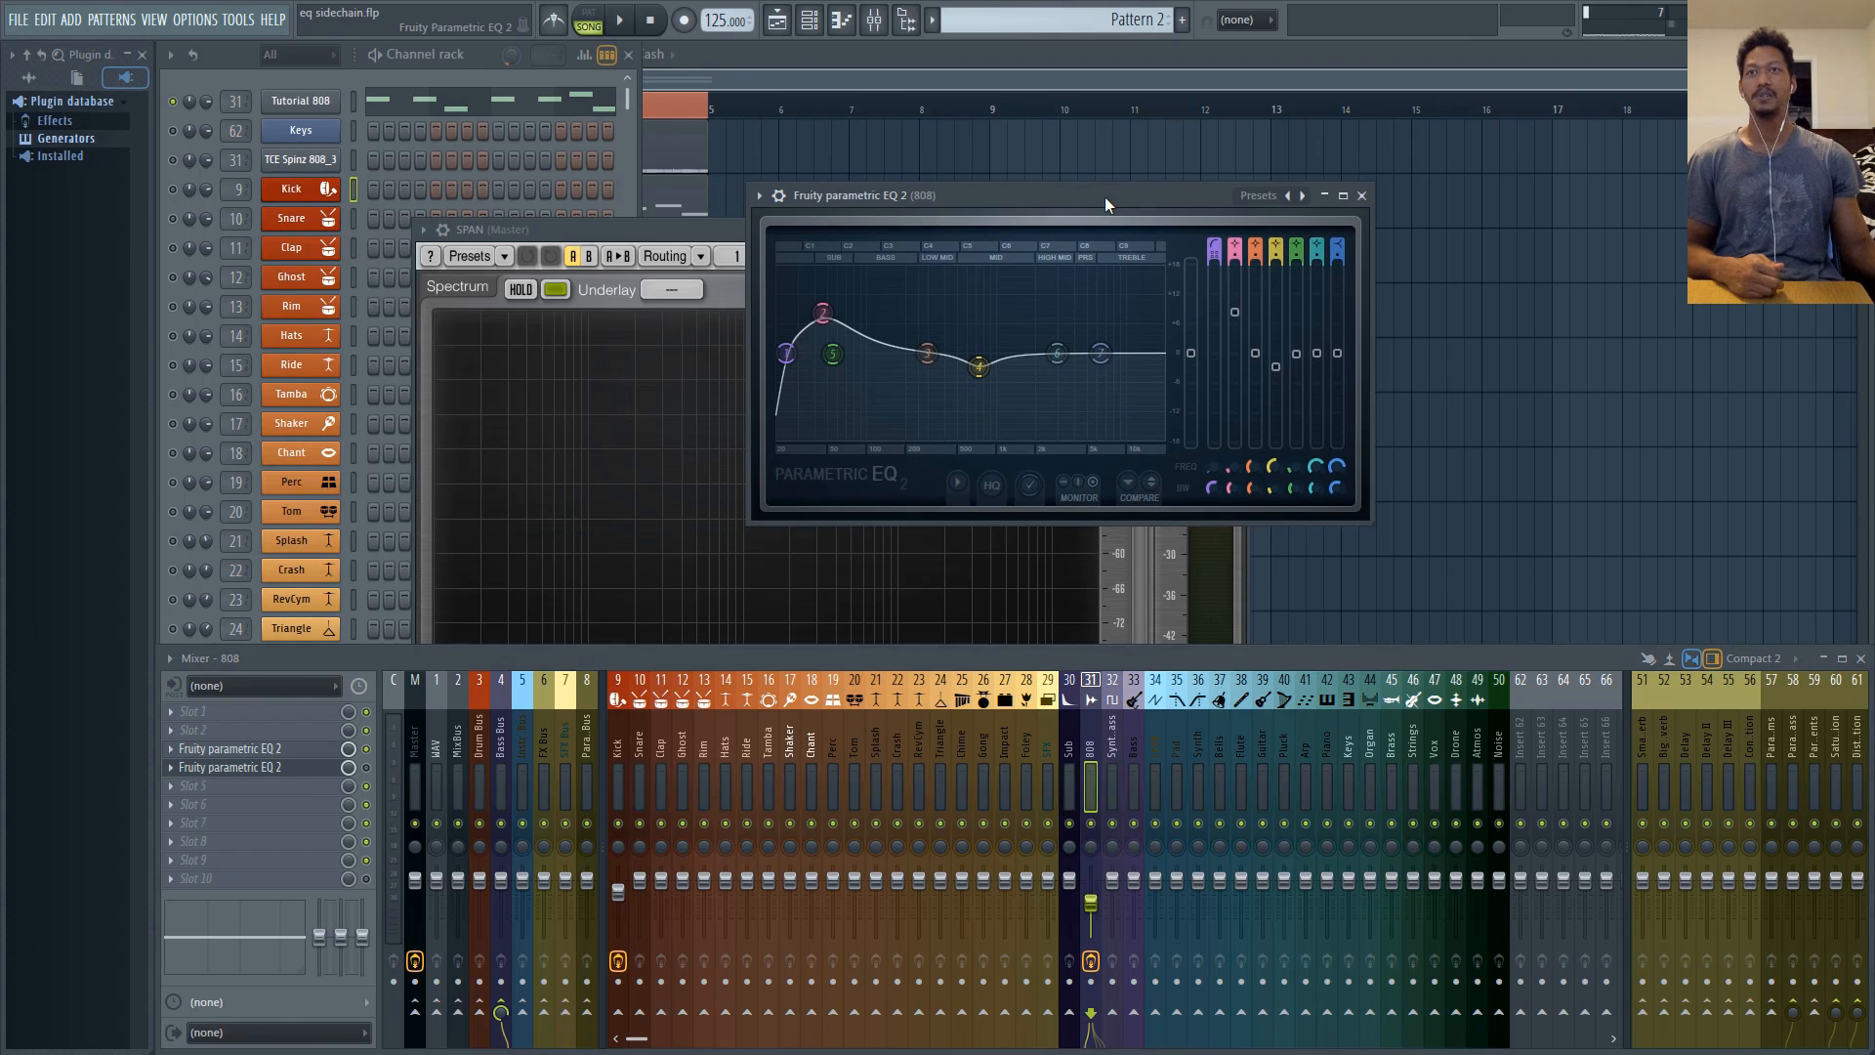
- Switch off the slot 3 EQ and place band 6 of the slot 4 EQ at about 33 Hz with a 15% bandwidth
{"action": "left_click", "coordinate": [367, 750]}
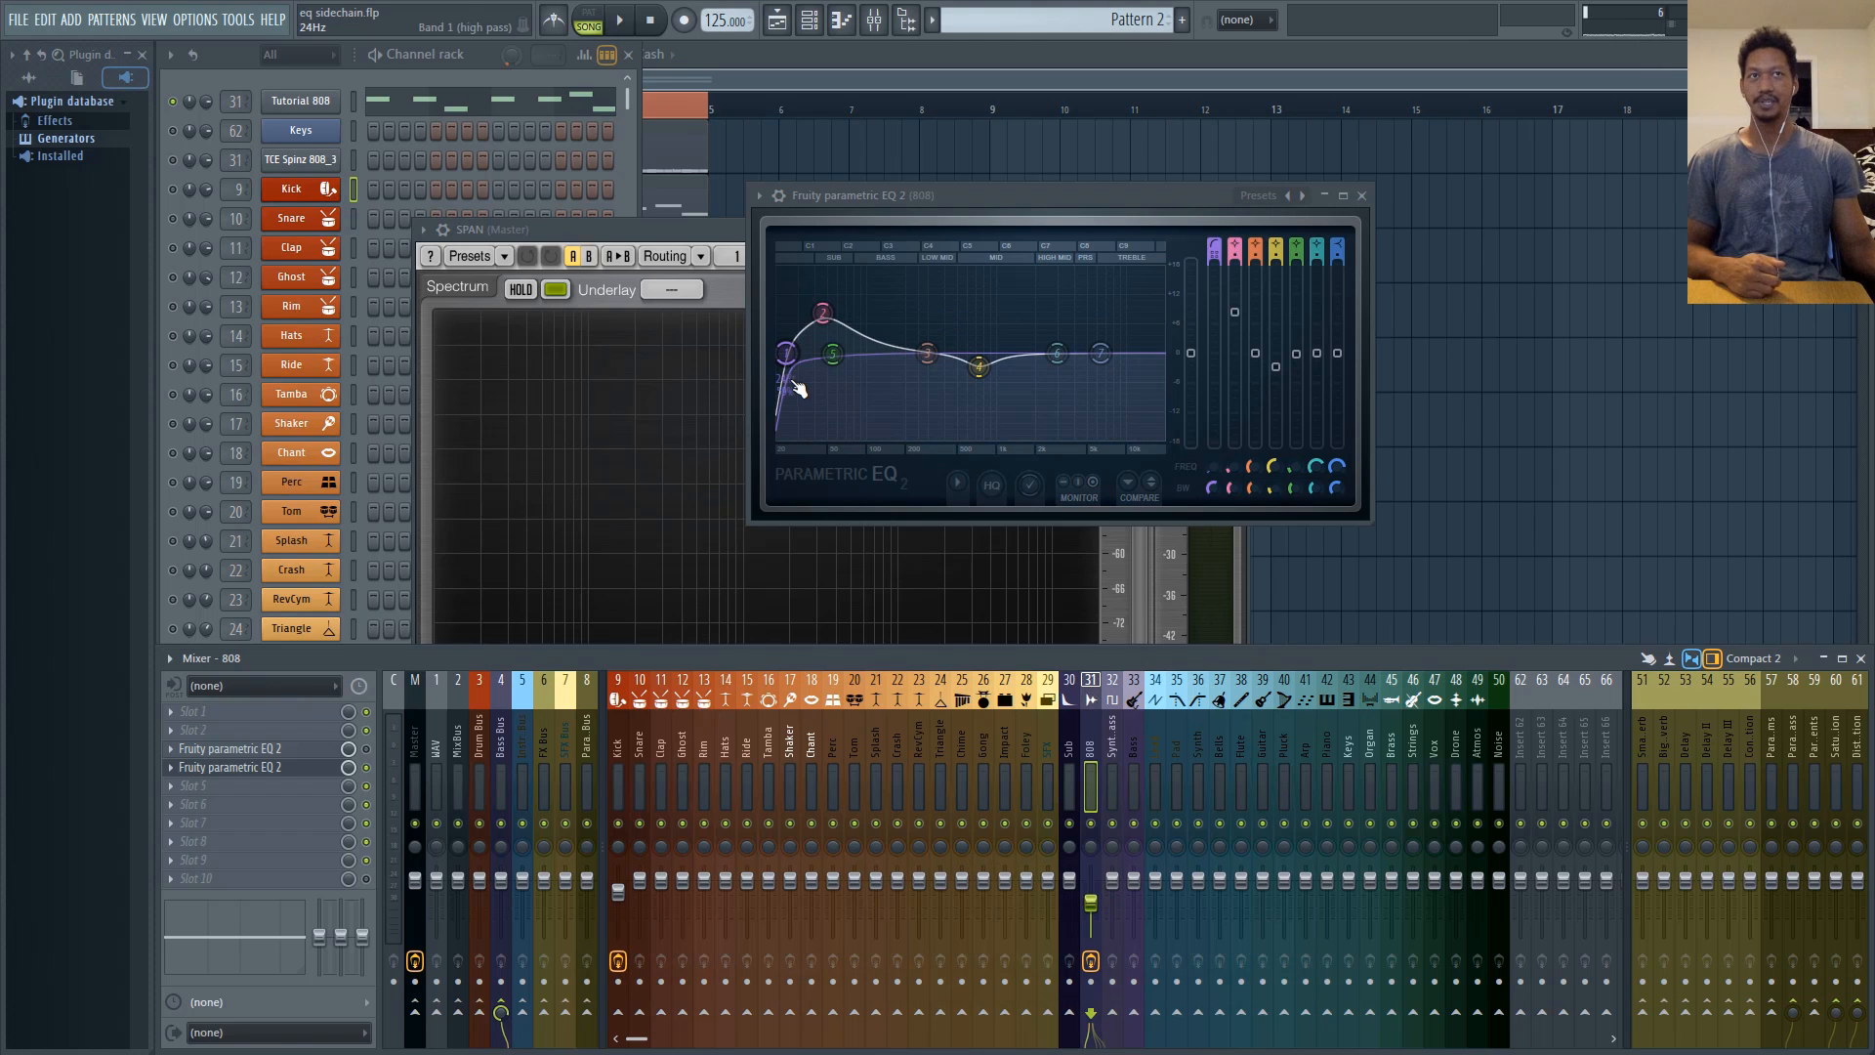
{"action": "left_click_drag", "start_coordinate": [1056, 352], "coordinate": [787, 377]}
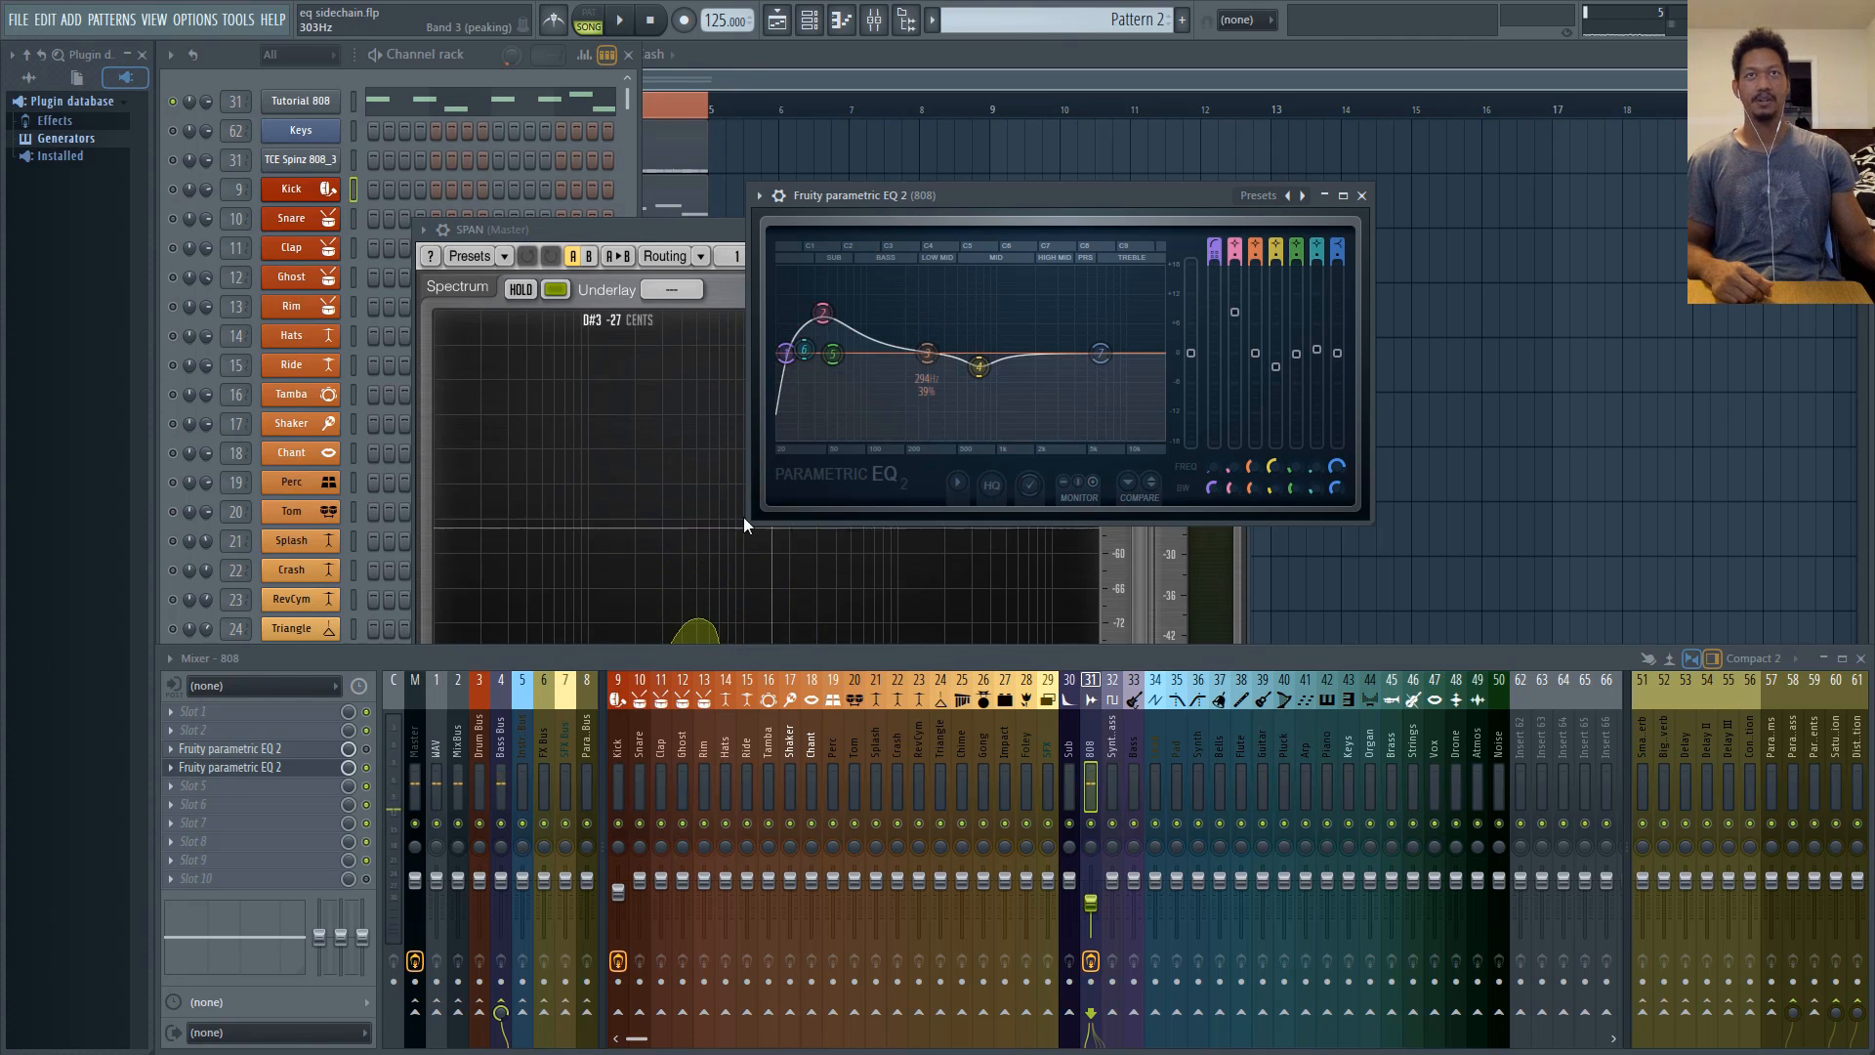
{"action": "left_click_drag", "start_coordinate": [794, 352], "coordinate": [788, 355]}
{"action": "scroll", "coordinate": [794, 361], "scroll_direction": "up", "scroll_amount": 2}
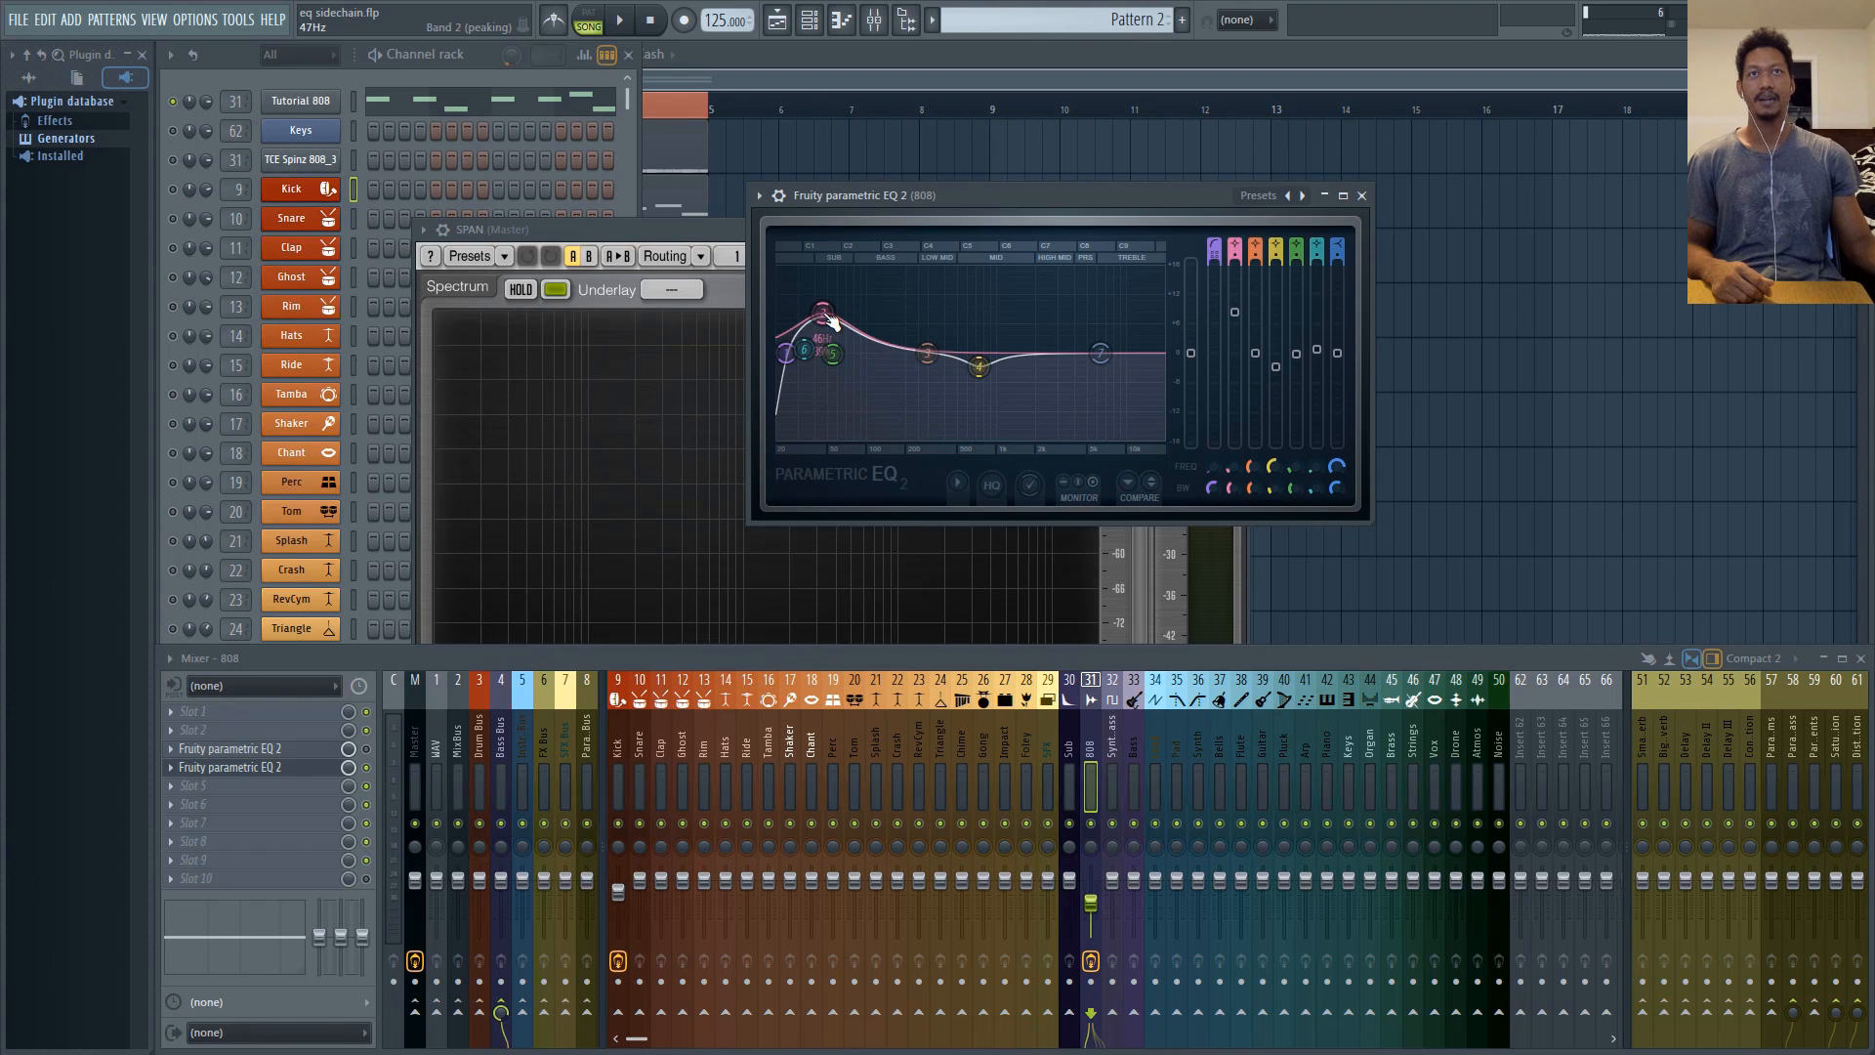
{"action": "scroll", "coordinate": [827, 314], "scroll_direction": "up", "scroll_amount": 2}
{"action": "scroll", "coordinate": [827, 314], "scroll_direction": "down", "scroll_amount": 2}
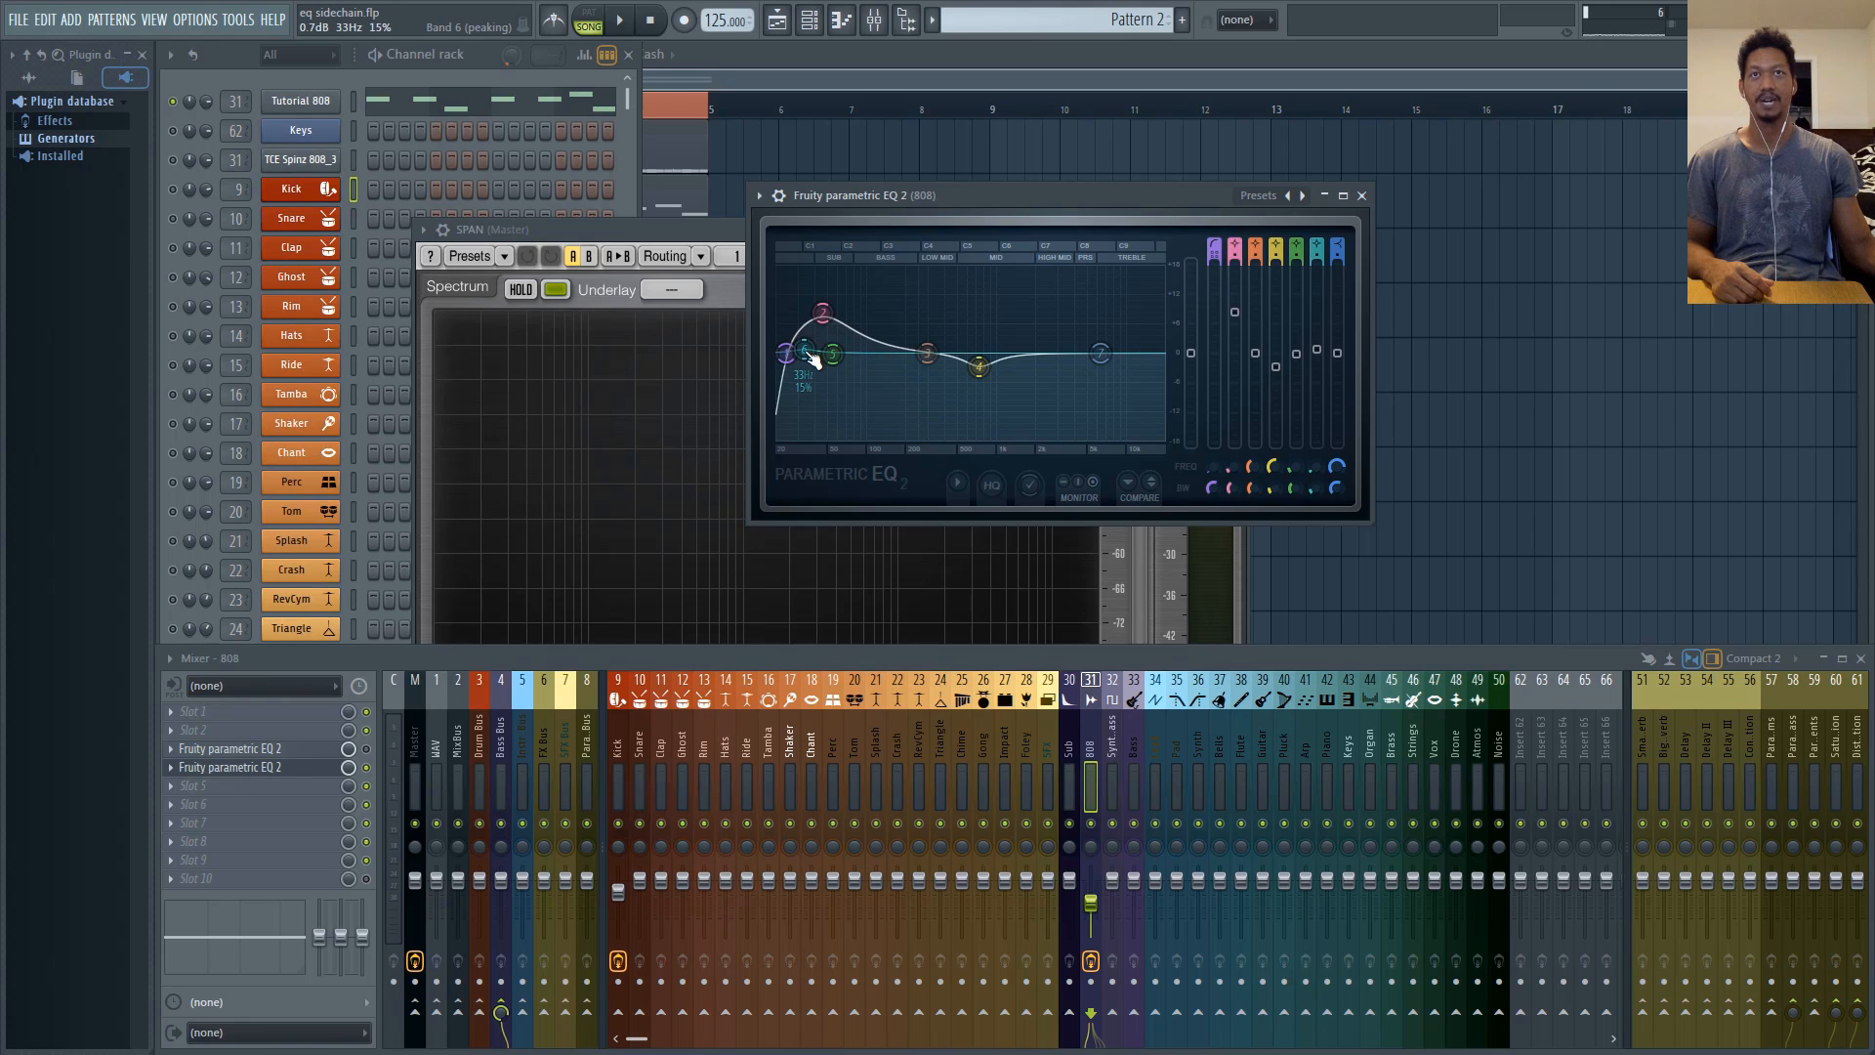
- Shift the 808 EQ window aside and raise band 6 slightly into a small boost between the low bands
{"action": "left_click_drag", "start_coordinate": [1034, 194], "coordinate": [975, 179]}
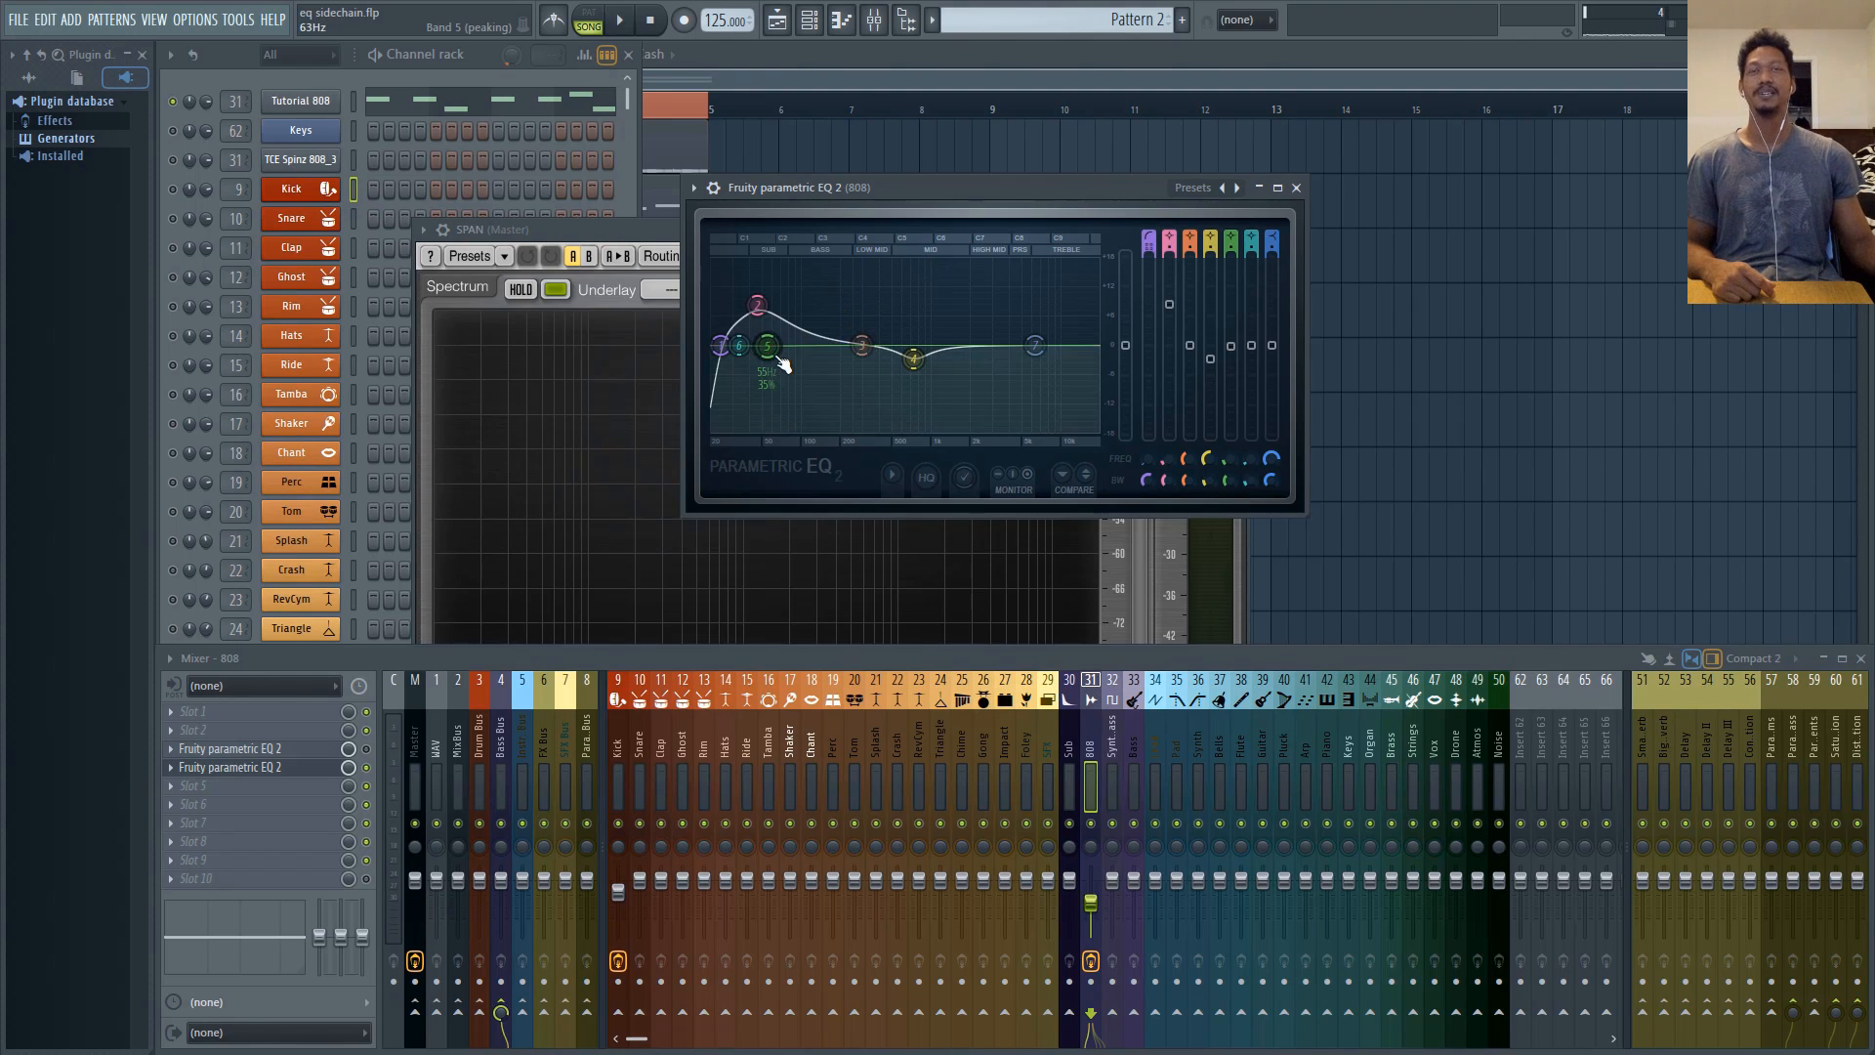
{"action": "mouse_move", "coordinate": [745, 345]}
{"action": "left_mouse_down"}
{"action": "mouse_move", "coordinate": [769, 346]}
{"action": "mouse_move", "coordinate": [742, 341]}
{"action": "left_mouse_up"}
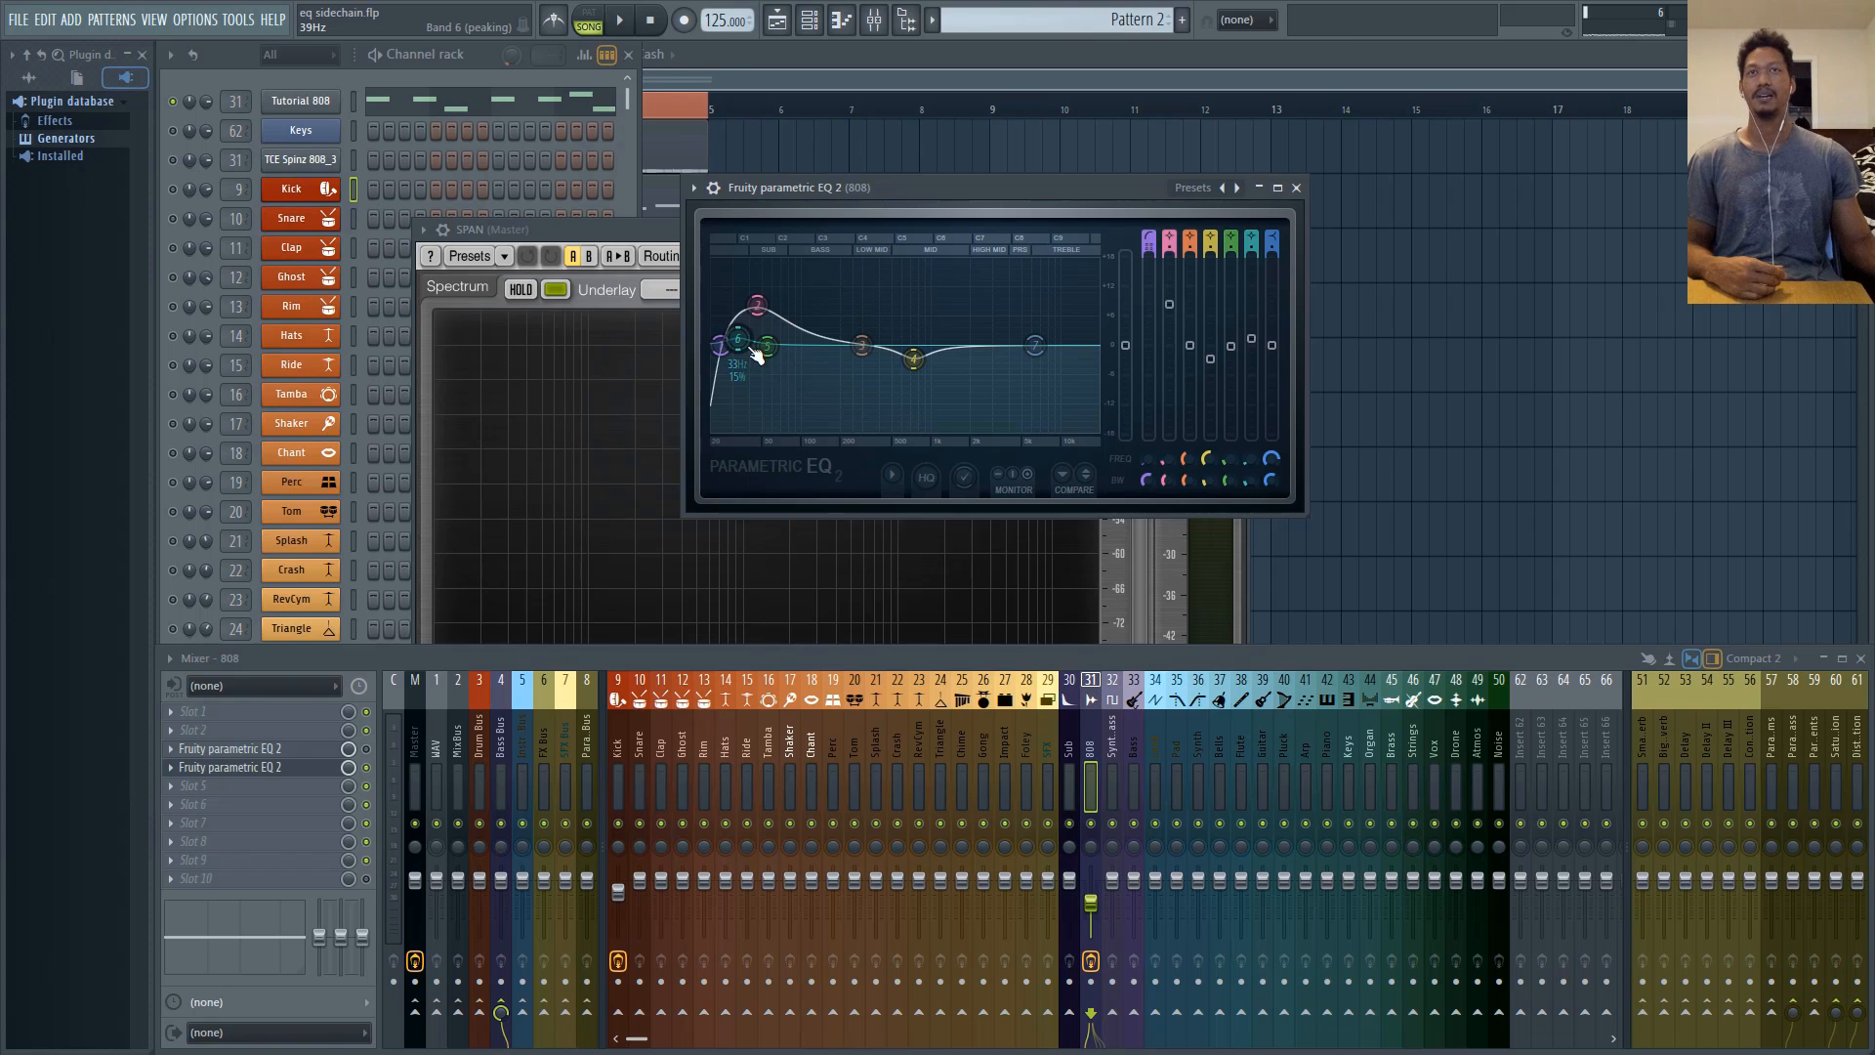
{"action": "left_click_drag", "start_coordinate": [739, 342], "coordinate": [739, 339]}
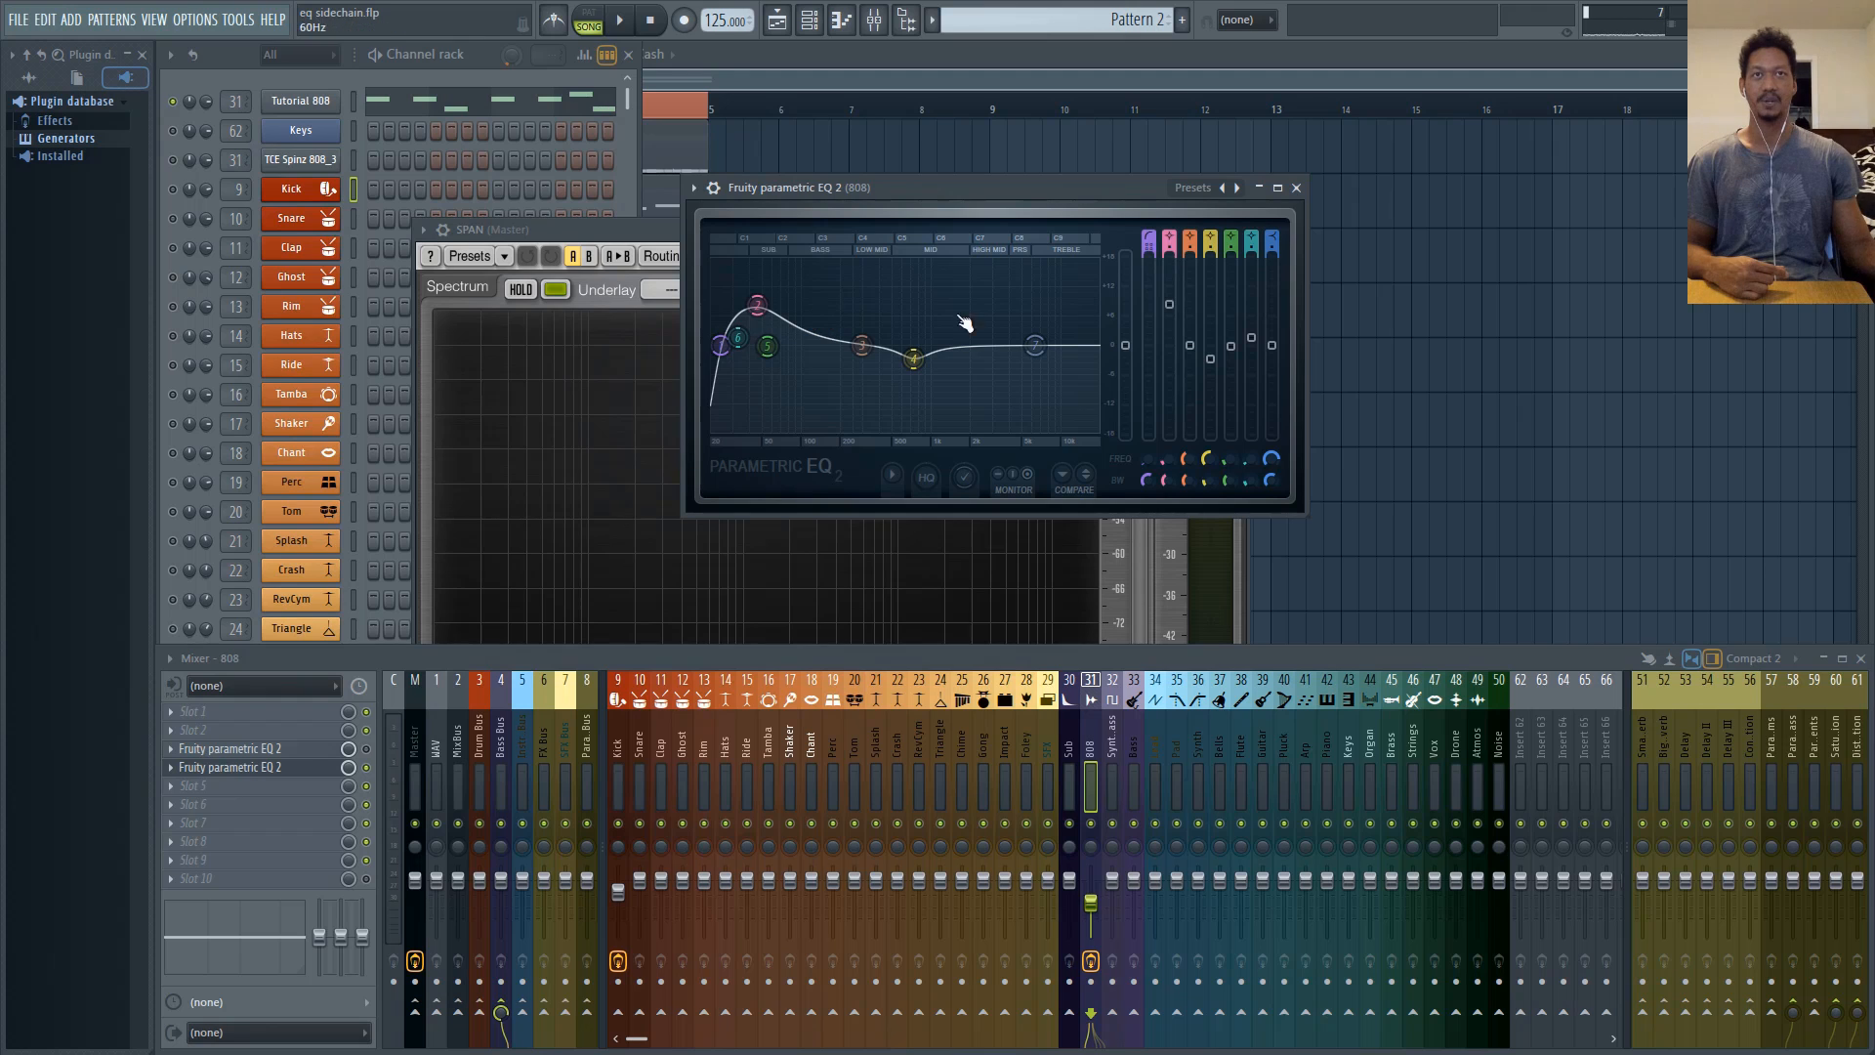
- Move band 6 above band 4's dip at about 760 Hz with roughly a 3 dB boost, and widen its bandwidth
{"action": "left_click_drag", "start_coordinate": [738, 338], "coordinate": [908, 329]}
{"action": "left_click", "coordinate": [913, 361]}
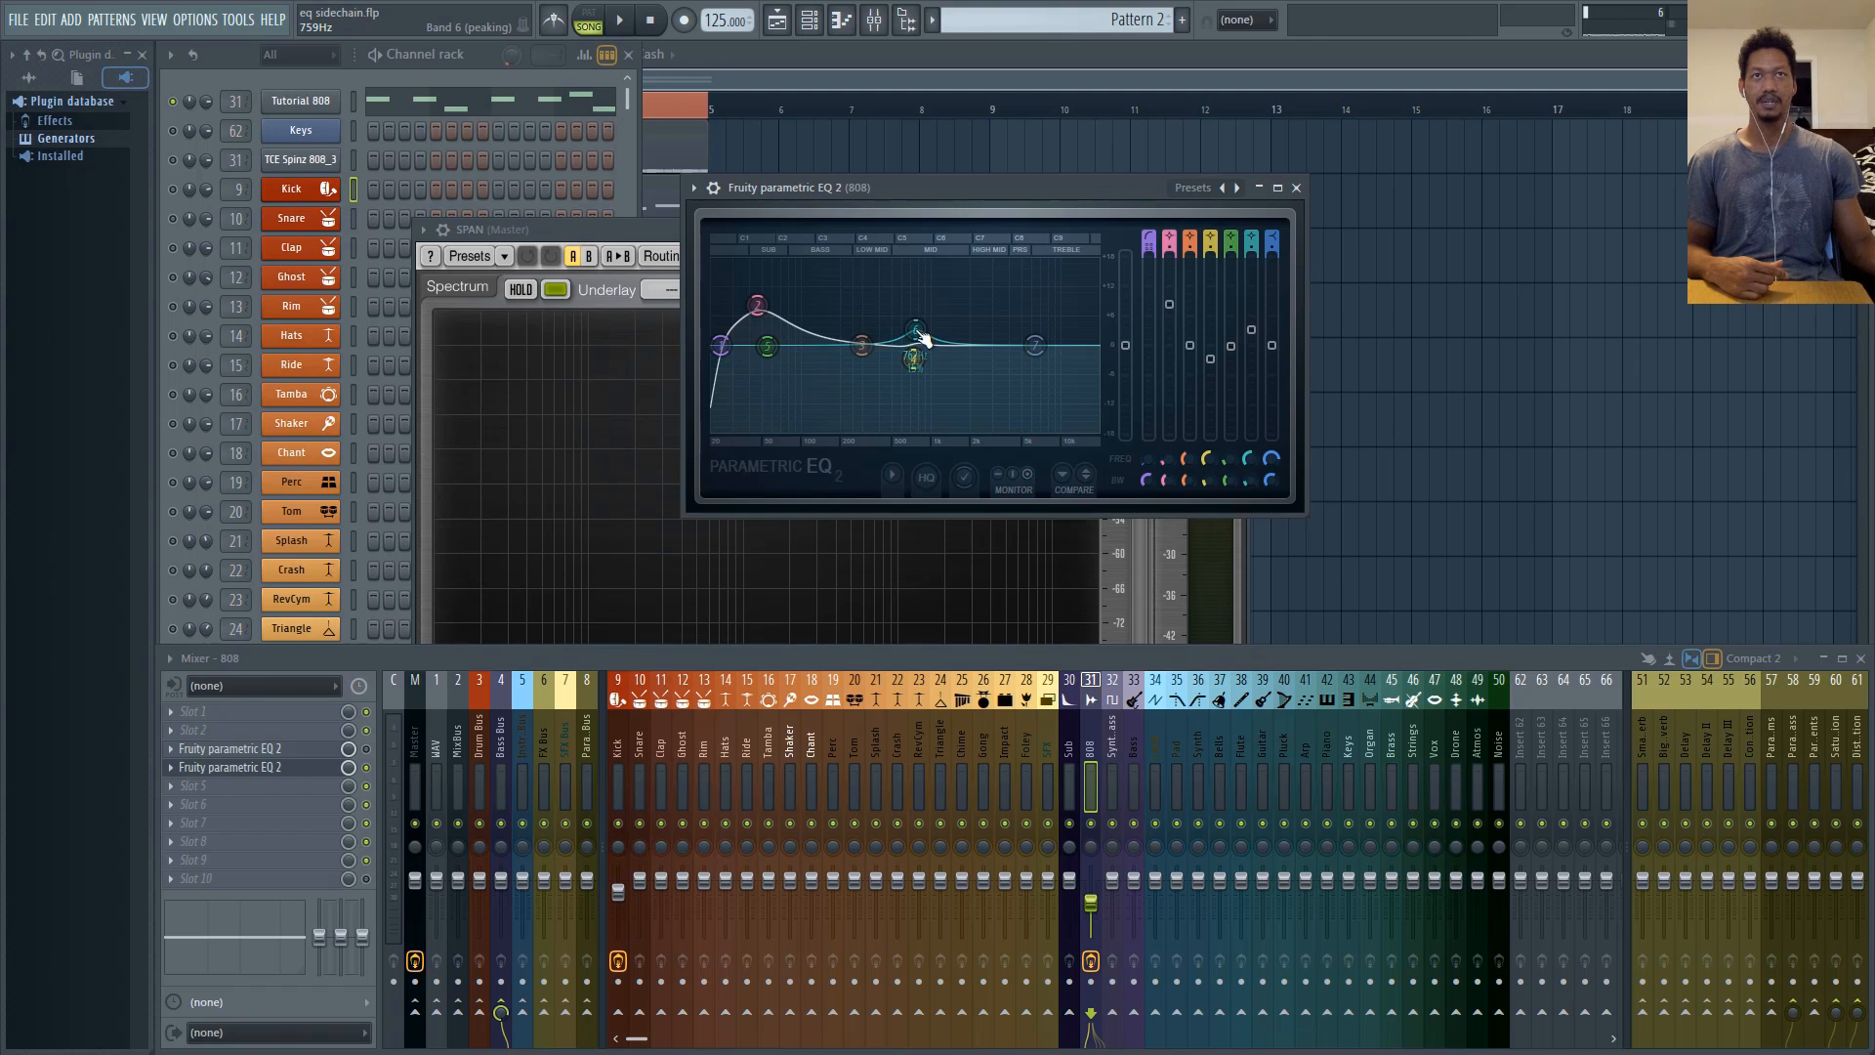
{"action": "scroll", "coordinate": [916, 332], "scroll_direction": "up", "scroll_amount": 4}
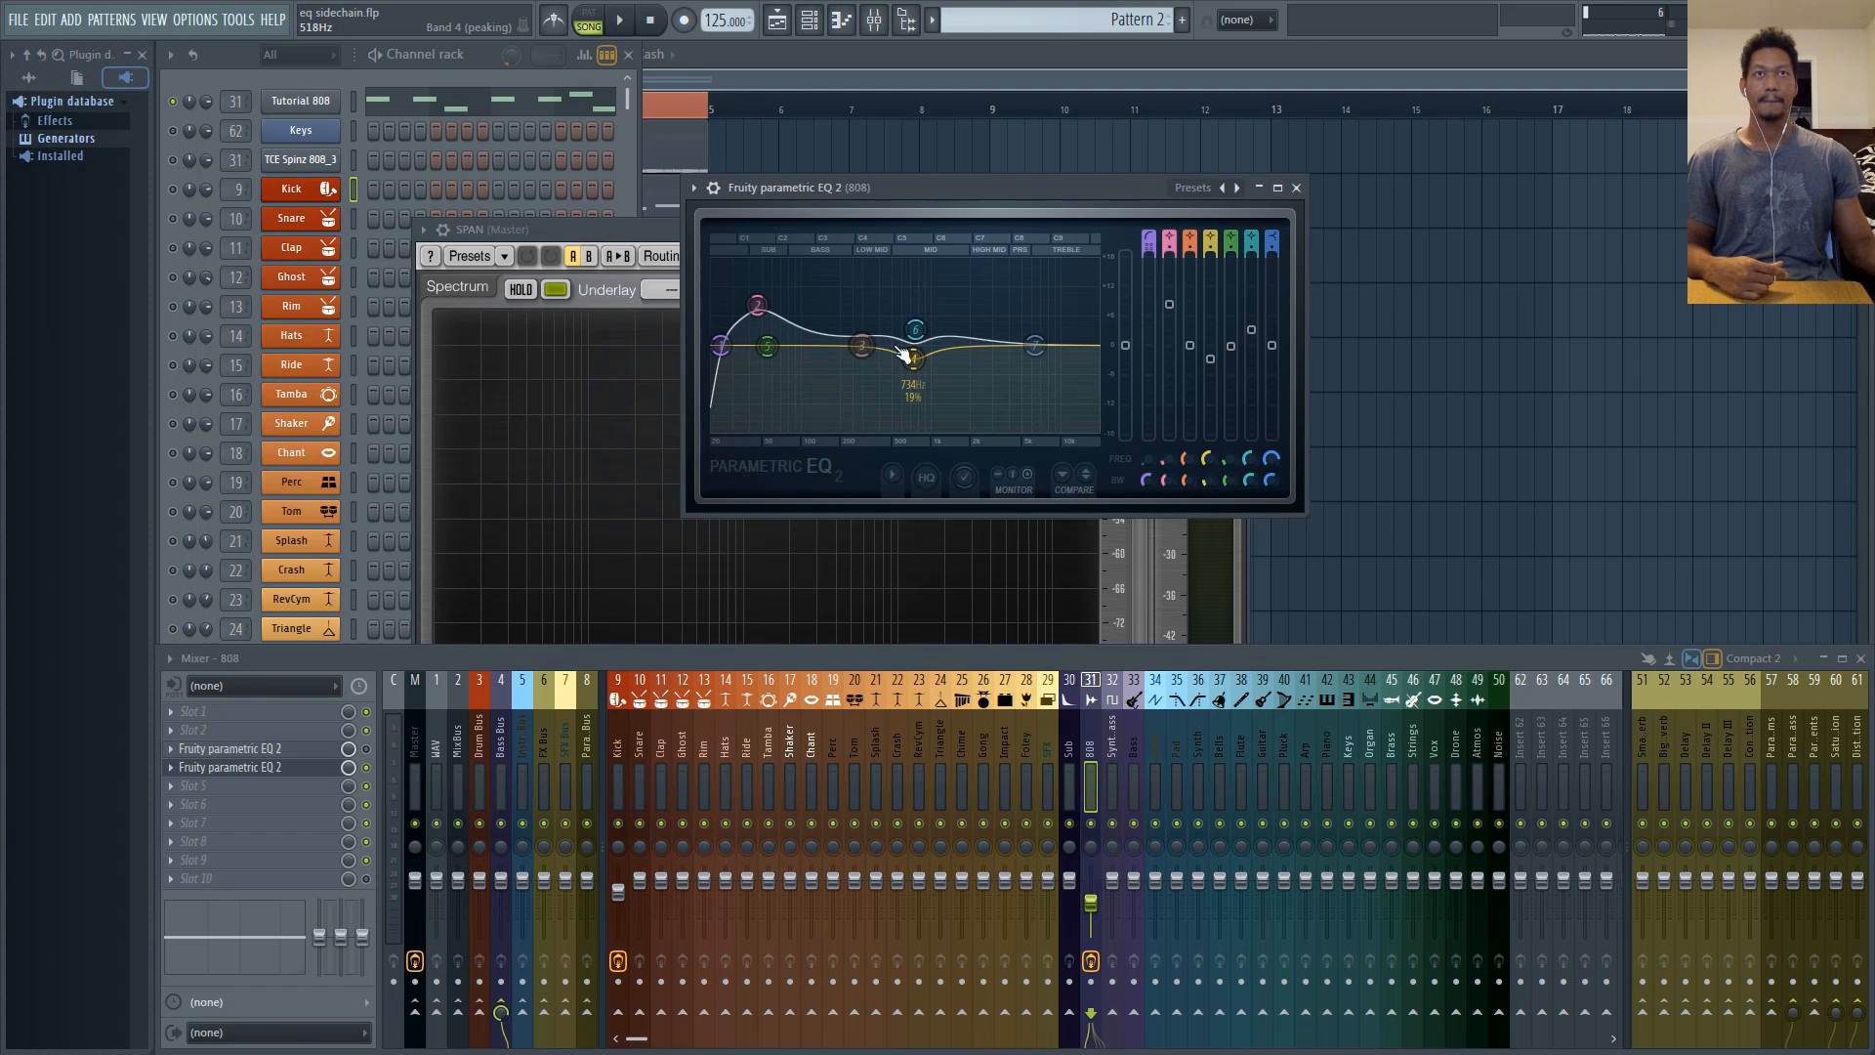
- Deepen band 4's cut and narrow the overlapping boost and cut of bands 6 and 4
{"action": "left_click_drag", "start_coordinate": [916, 361], "coordinate": [914, 371]}
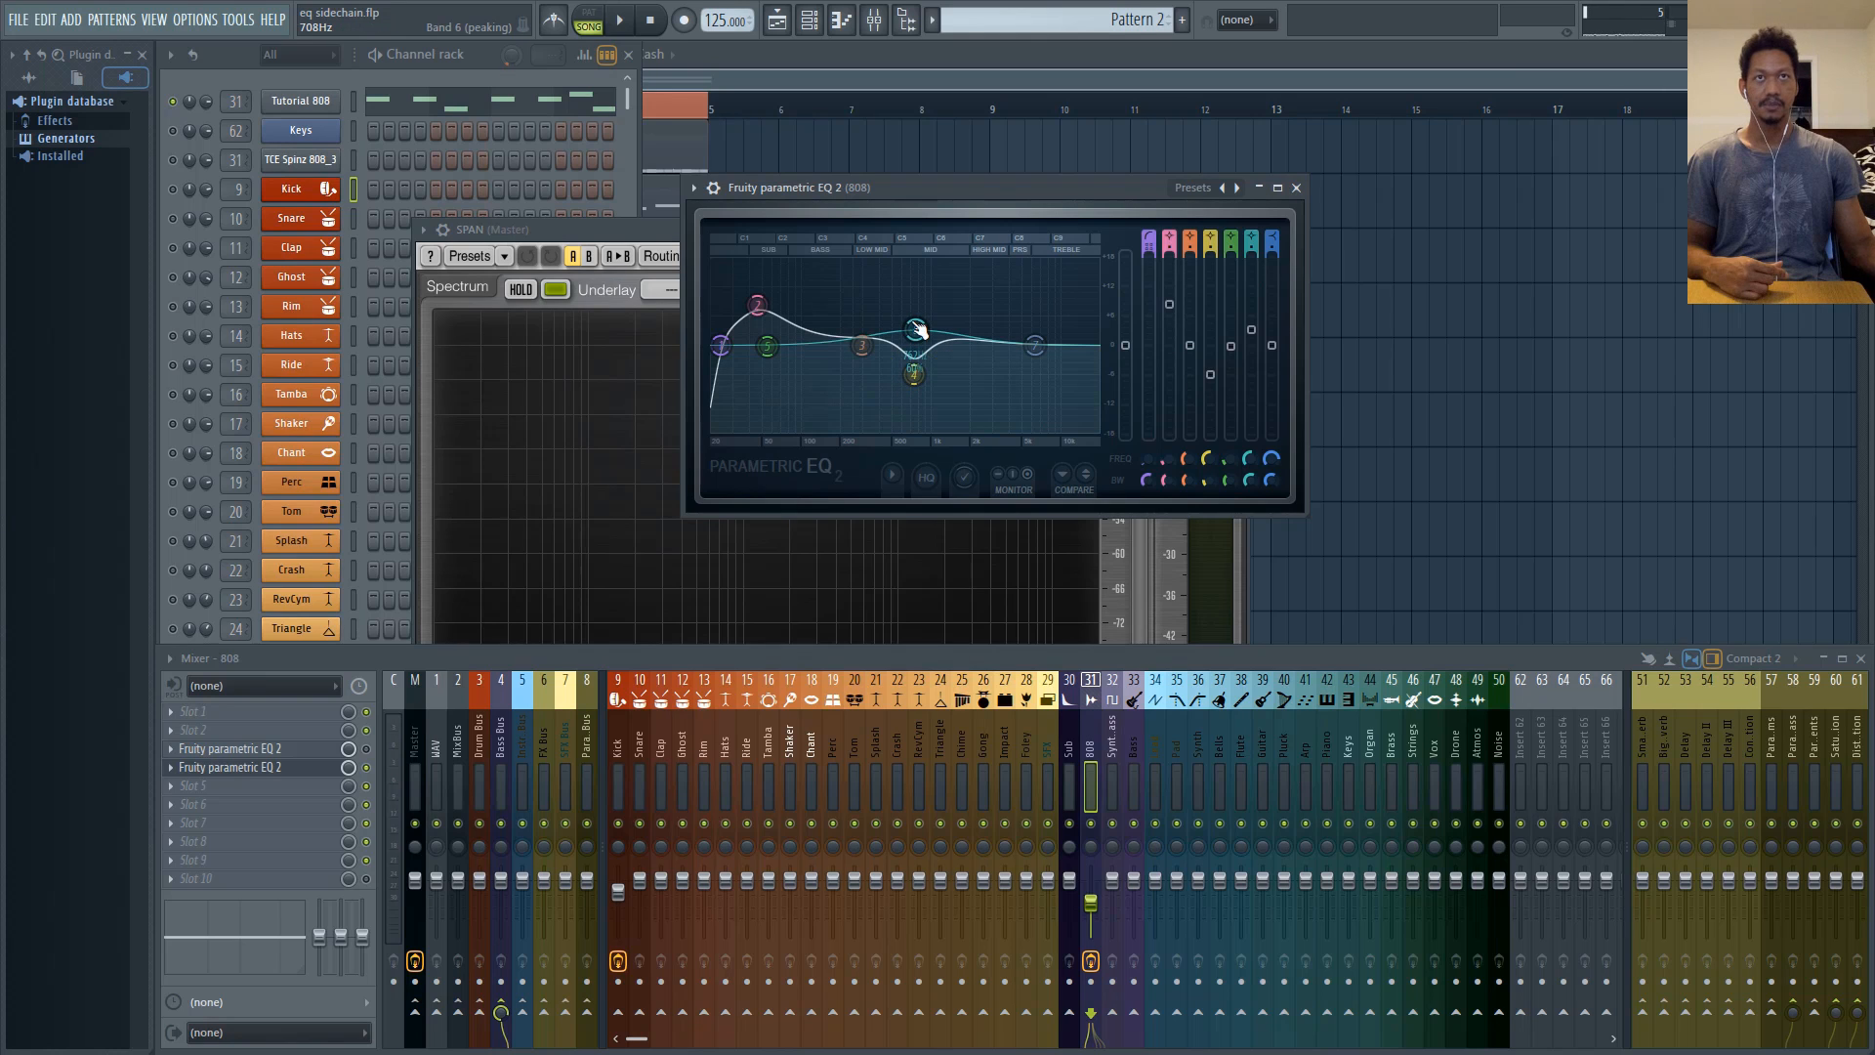
{"action": "scroll", "coordinate": [919, 331], "scroll_direction": "down", "scroll_amount": 2}
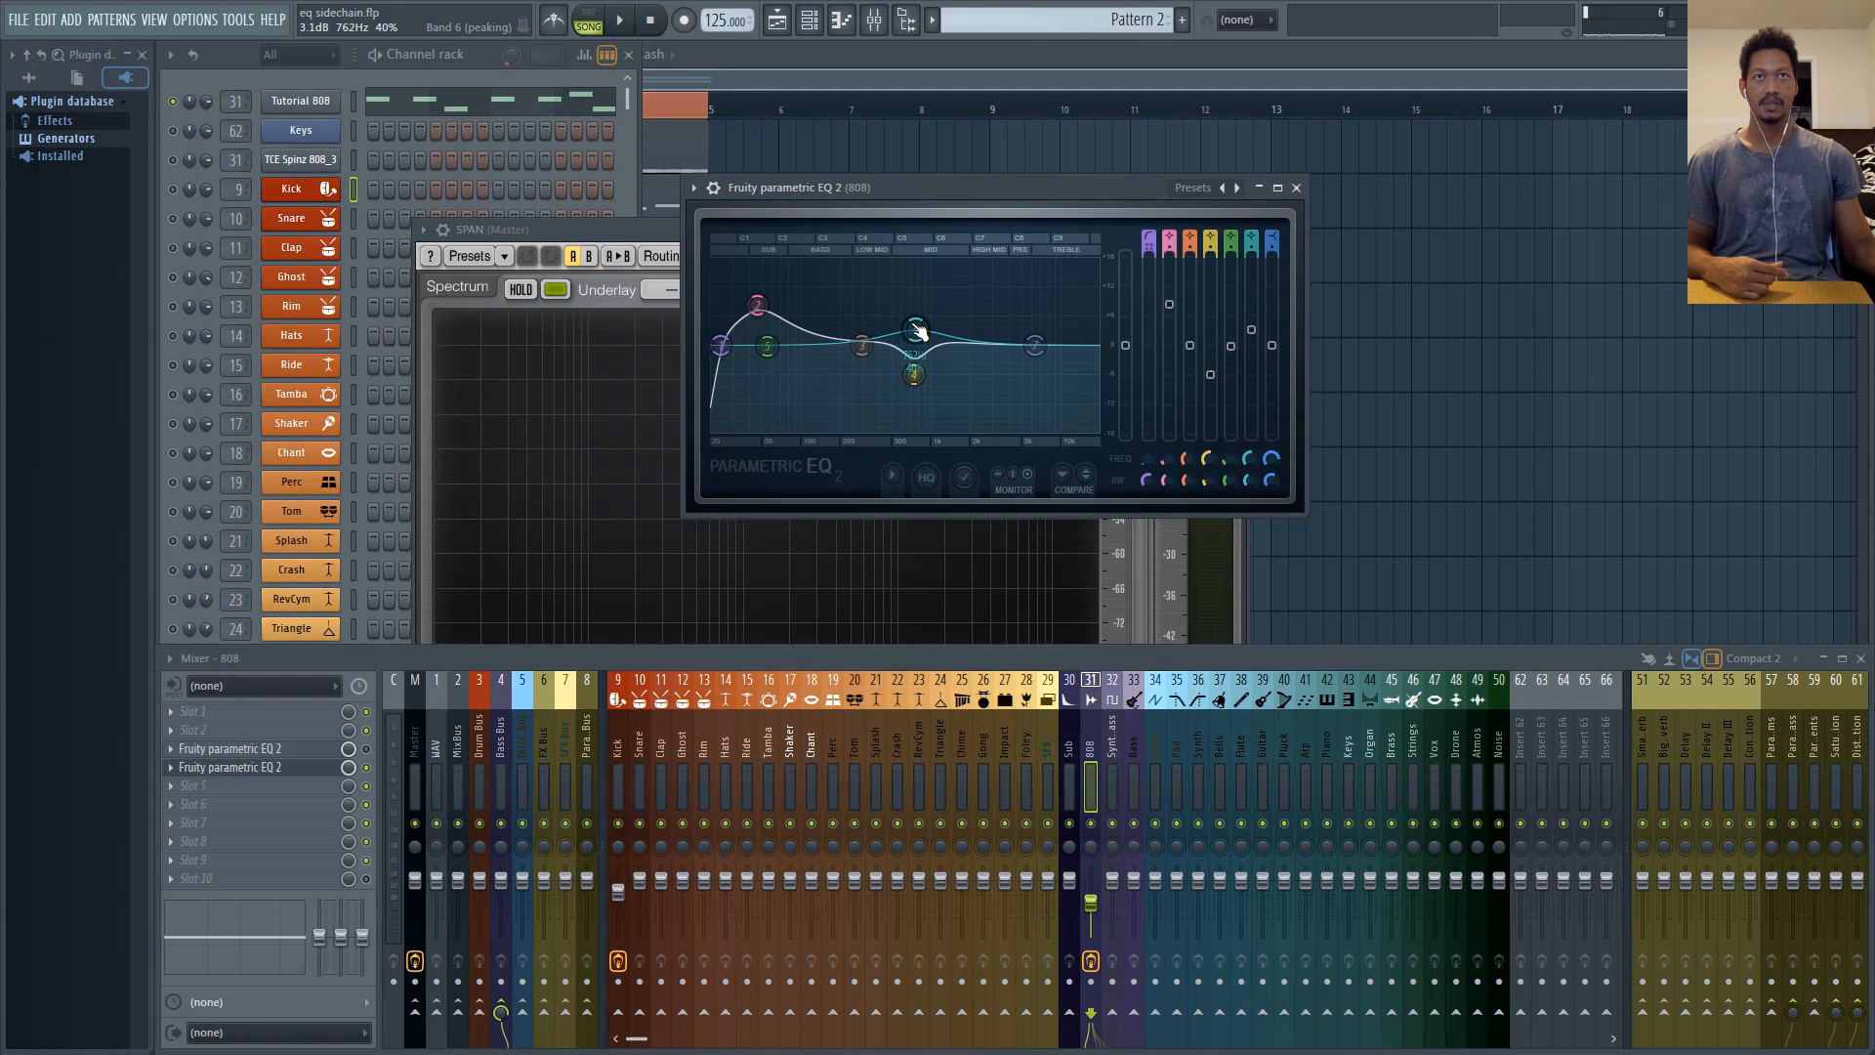
{"action": "scroll", "coordinate": [913, 380], "scroll_direction": "down", "scroll_amount": 2}
{"action": "scroll", "coordinate": [919, 337], "scroll_direction": "down", "scroll_amount": 1}
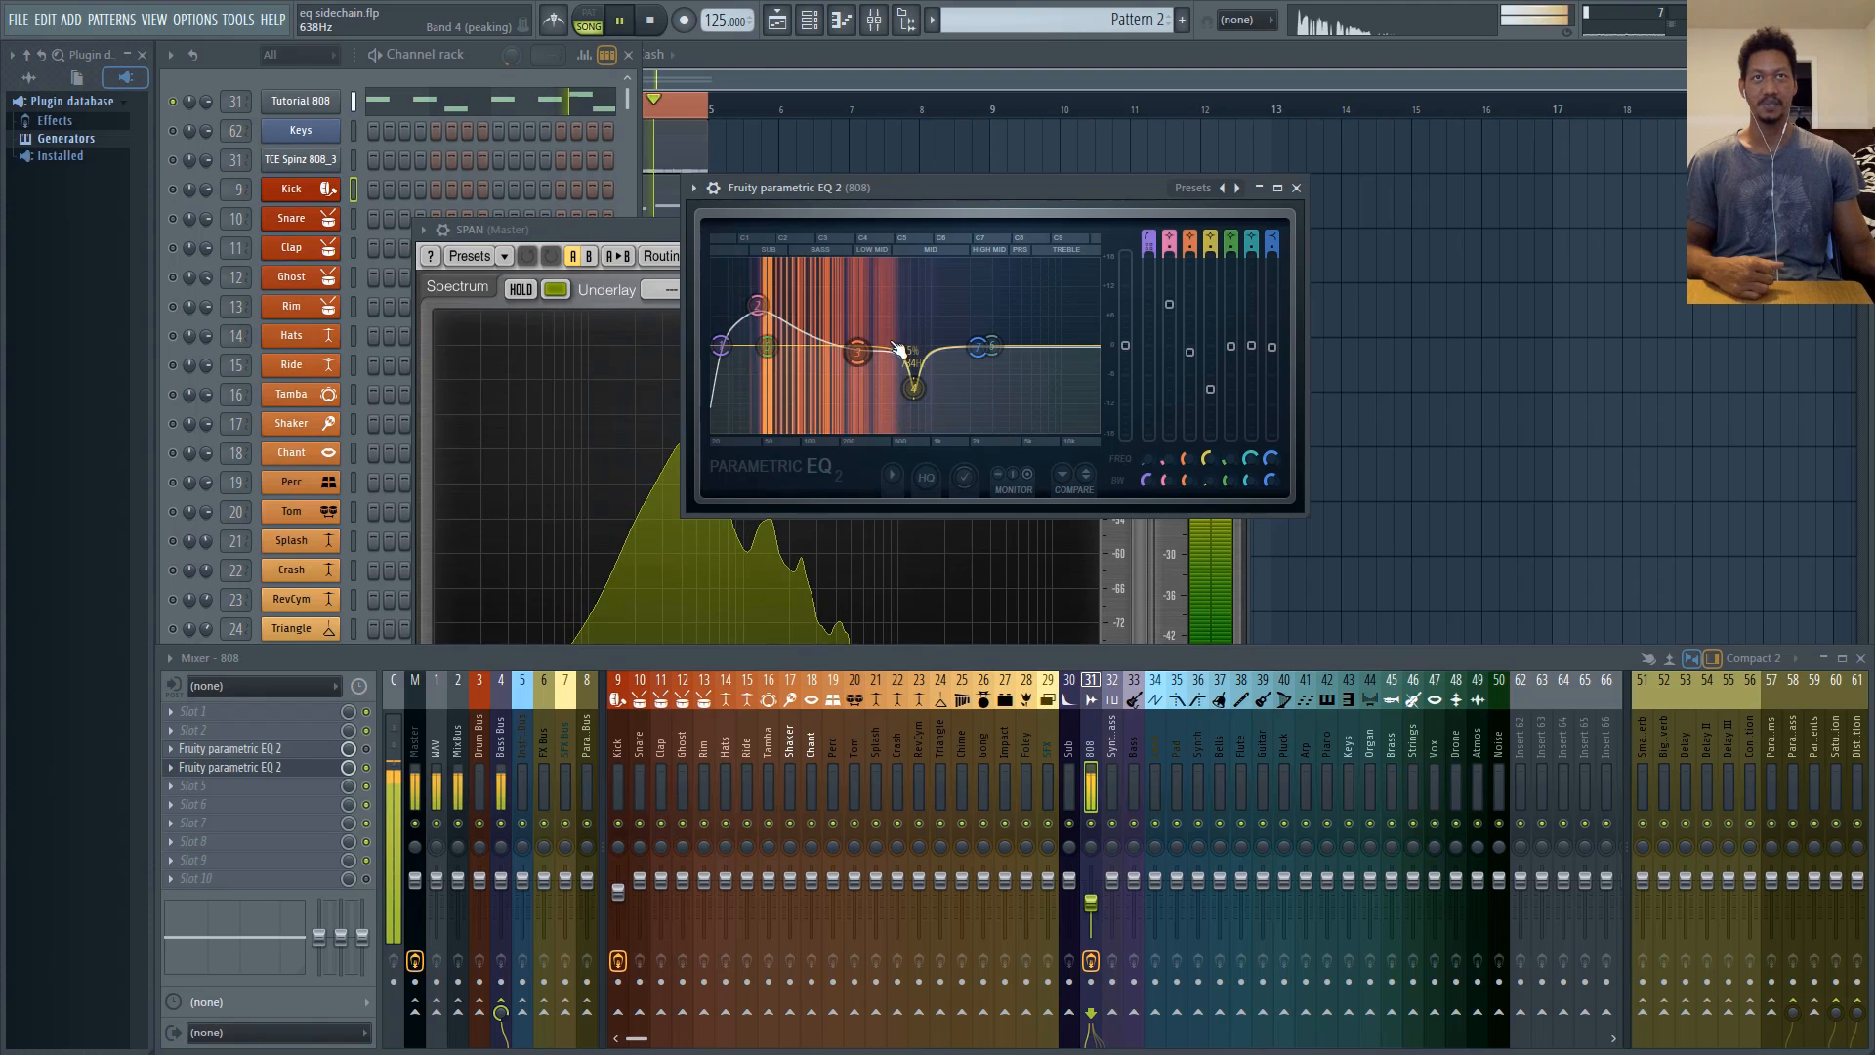
- Bring band 6 back above band 4's narrow cut as a small boost while the 808 plays, and stop playback
{"action": "left_click_drag", "start_coordinate": [994, 345], "coordinate": [915, 330]}
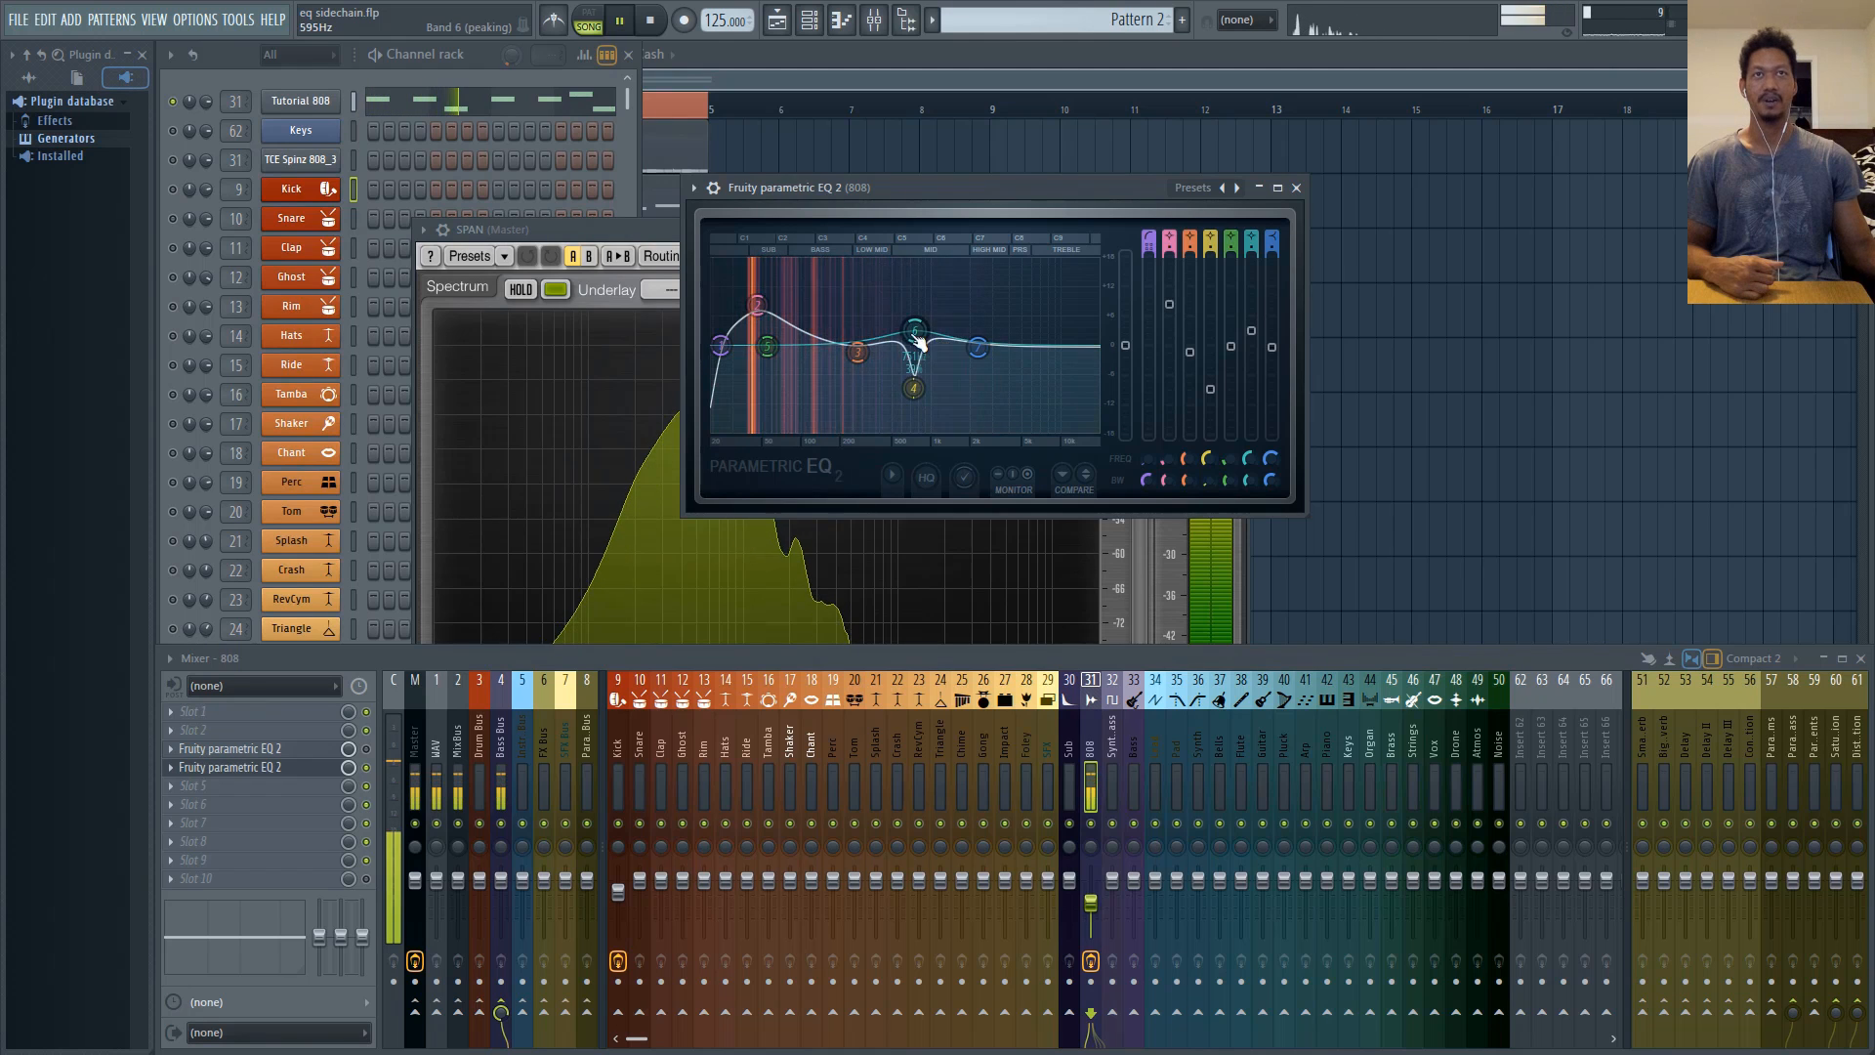
{"action": "left_click_drag", "start_coordinate": [915, 332], "coordinate": [914, 330]}
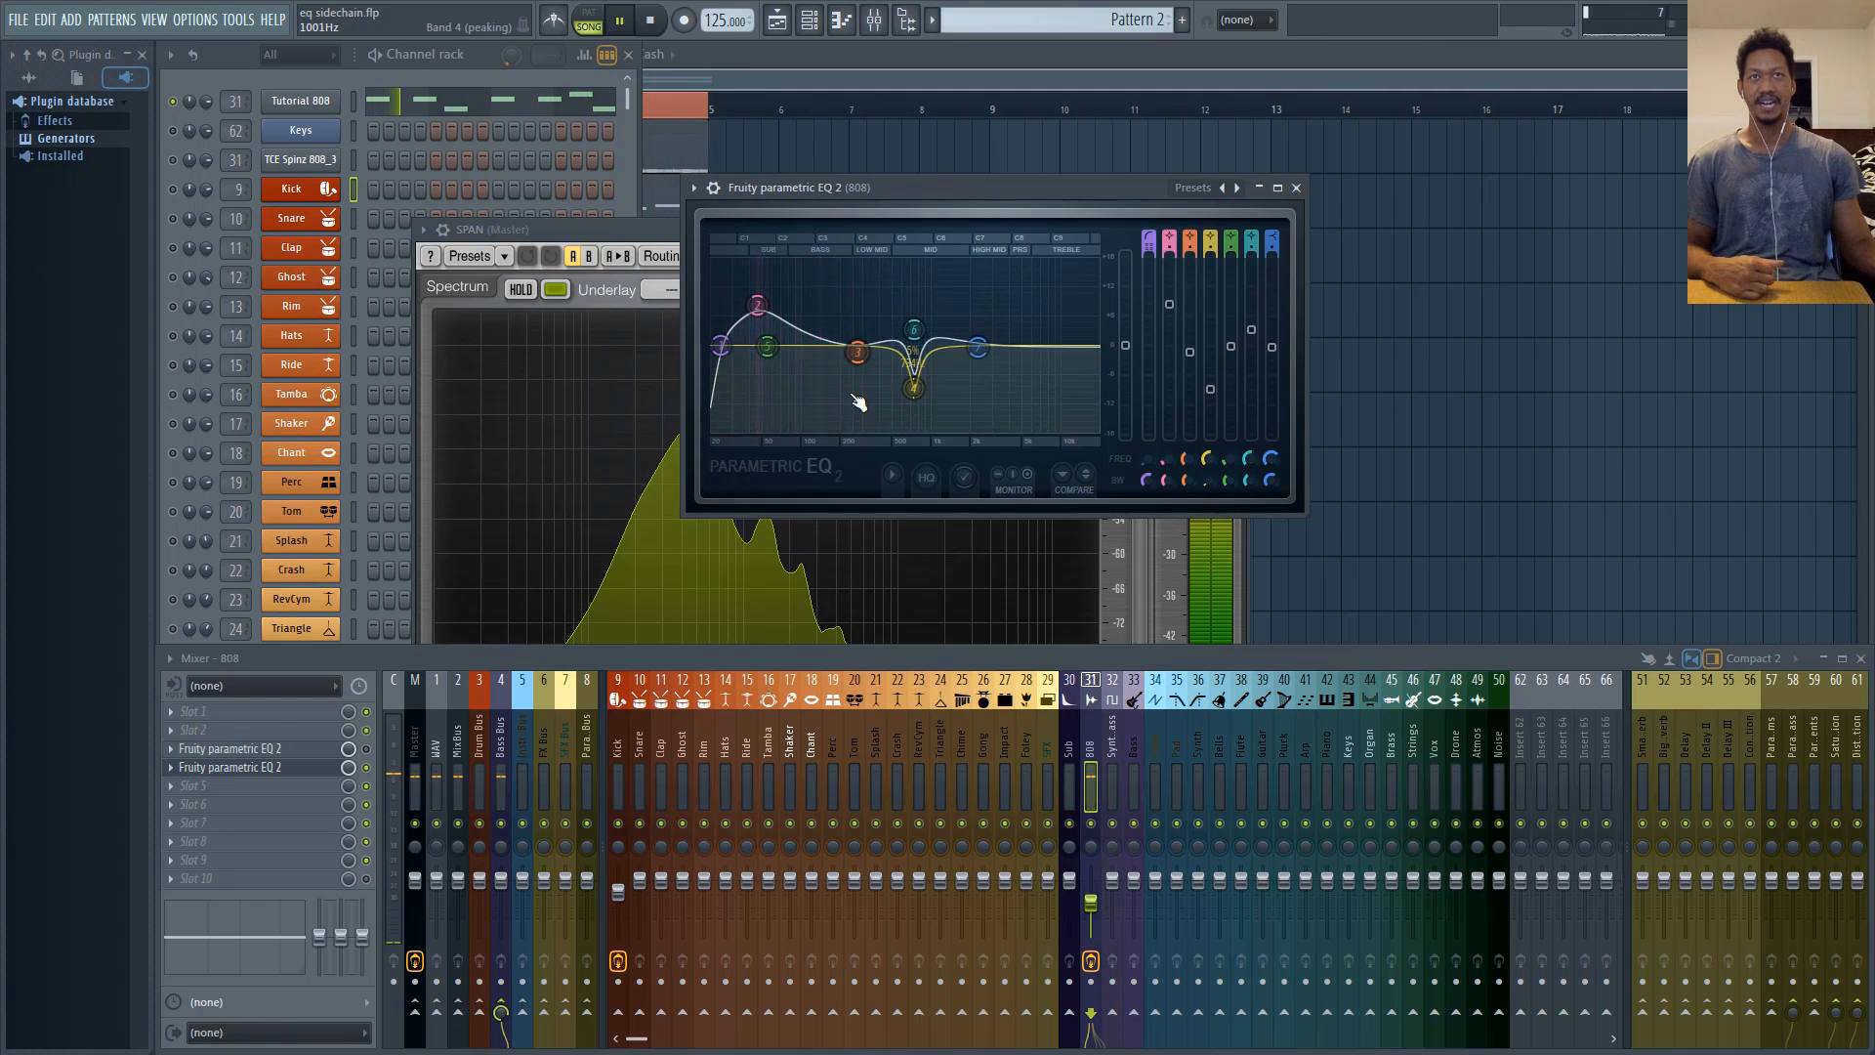
{"action": "key", "text": "space"}
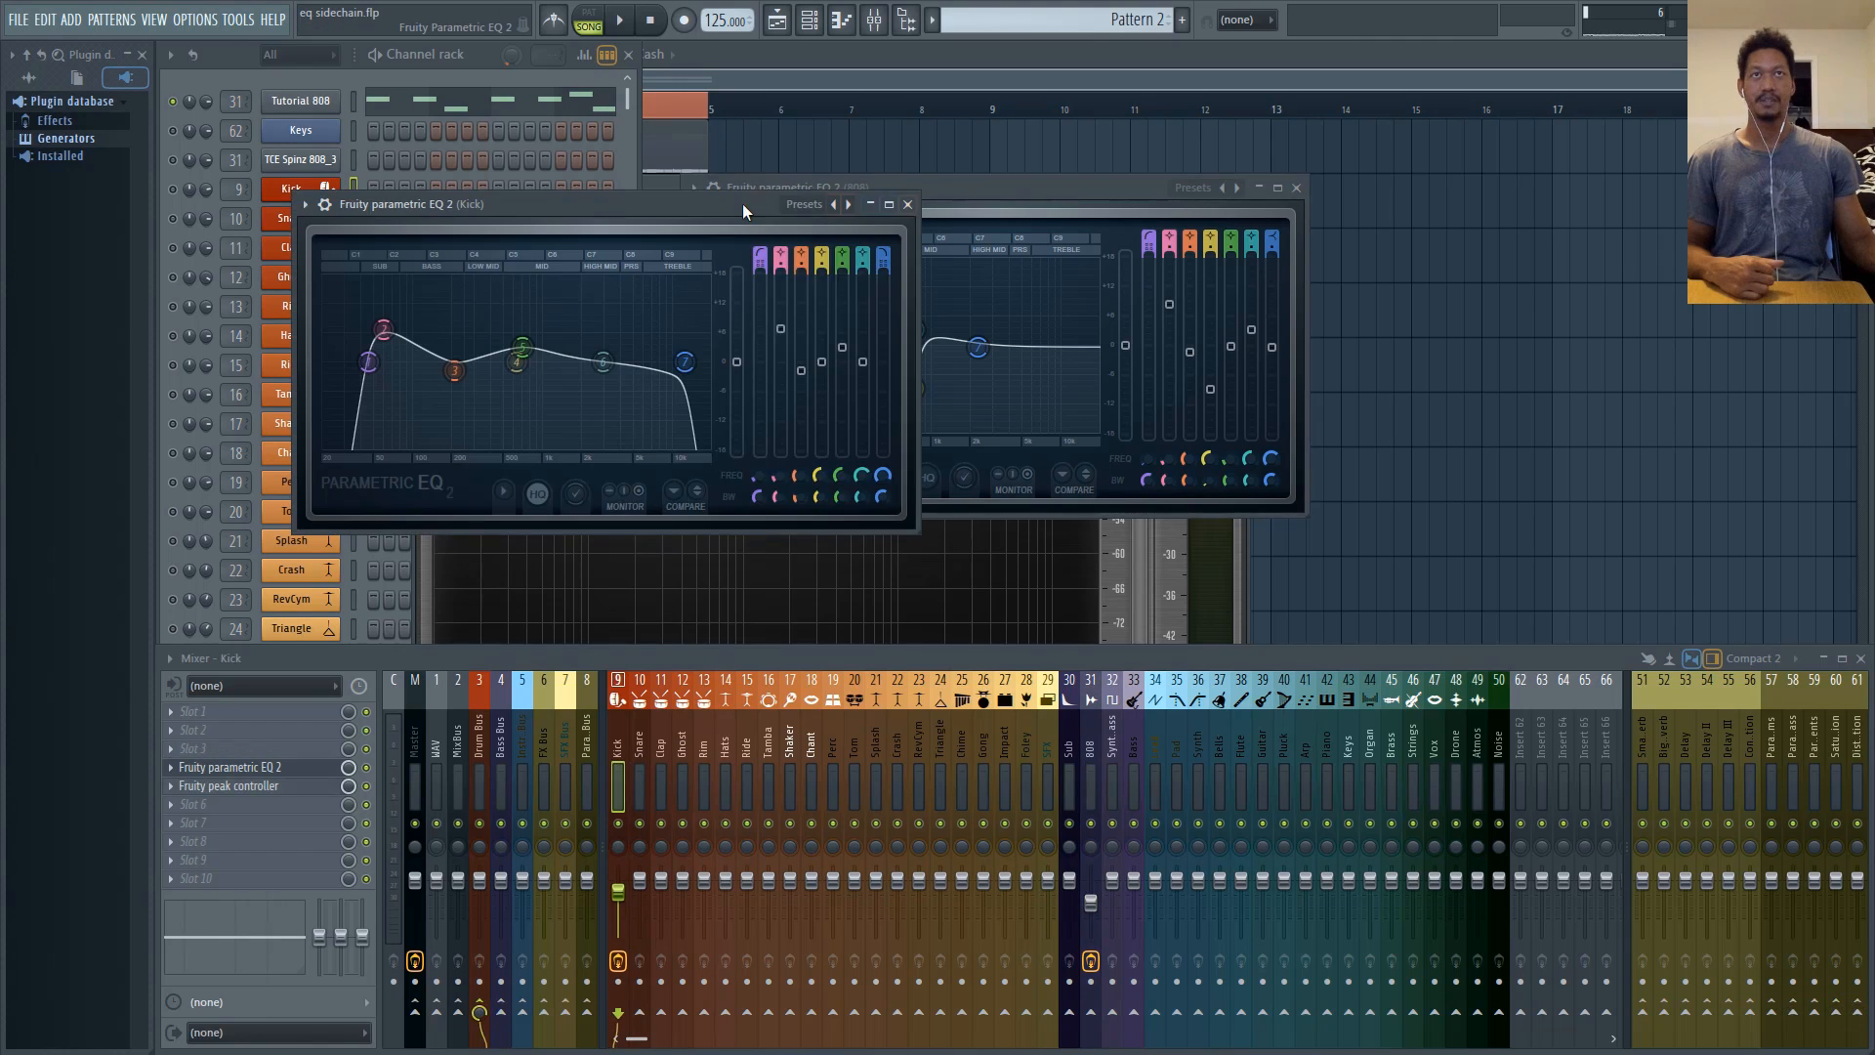
- Position the 808 EQ window beside the Kick EQ window to compare their curves
{"action": "left_click_drag", "start_coordinate": [953, 192], "coordinate": [1113, 182]}
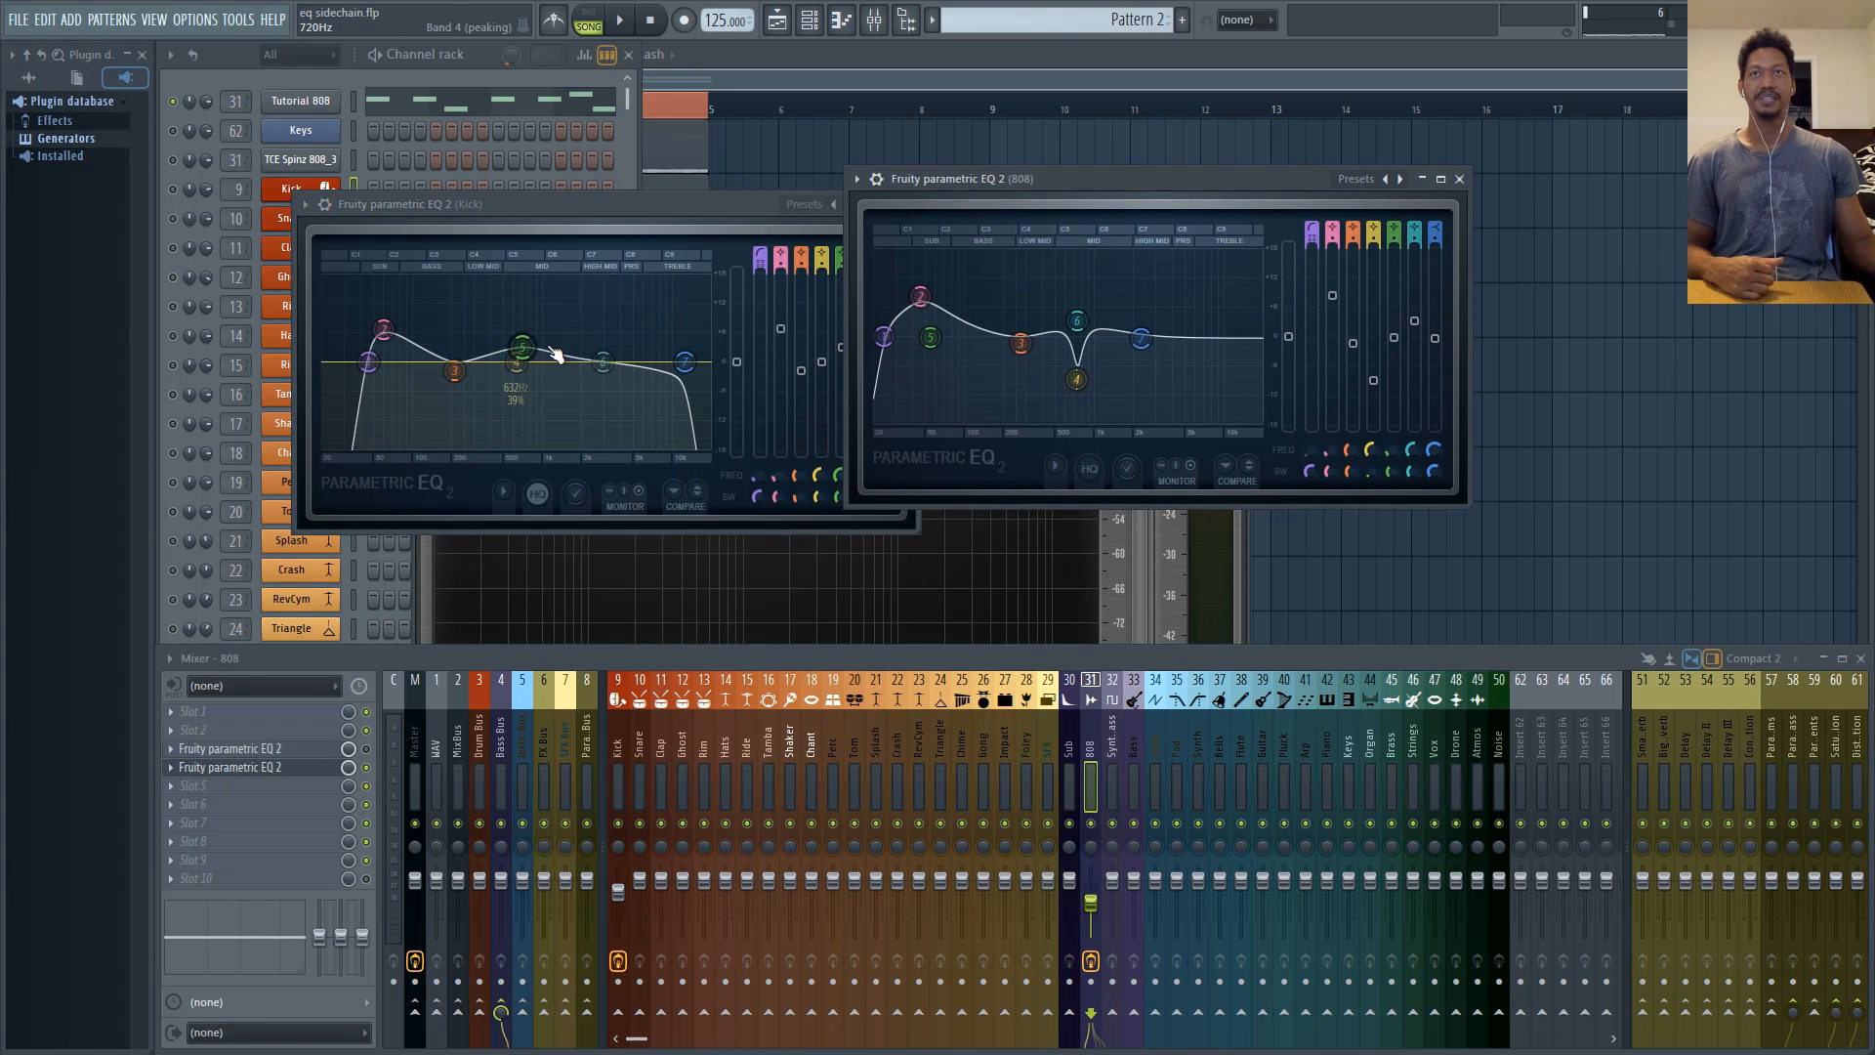